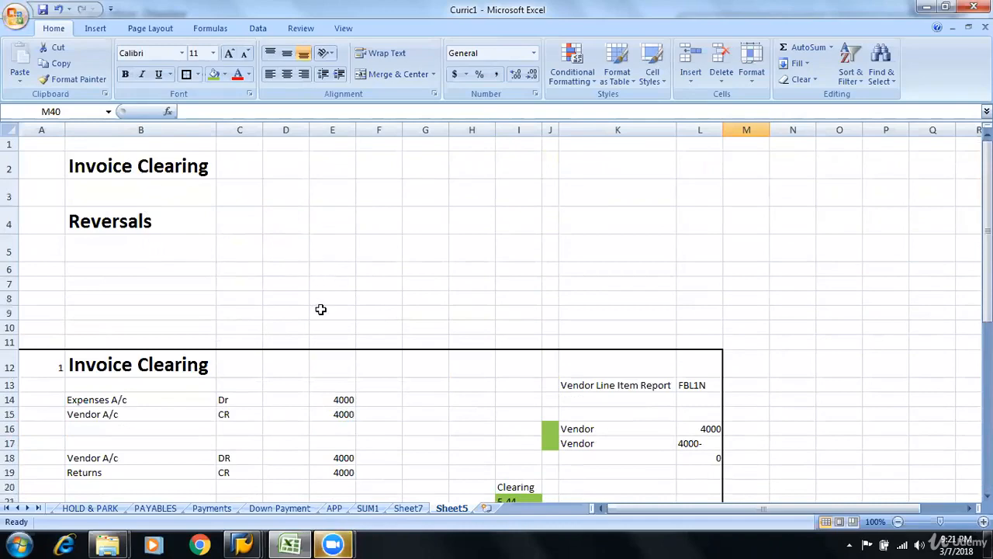
Enter FB08 in cell F36, just above the Reversals heading row
scroll(321, 309, "down", 3)
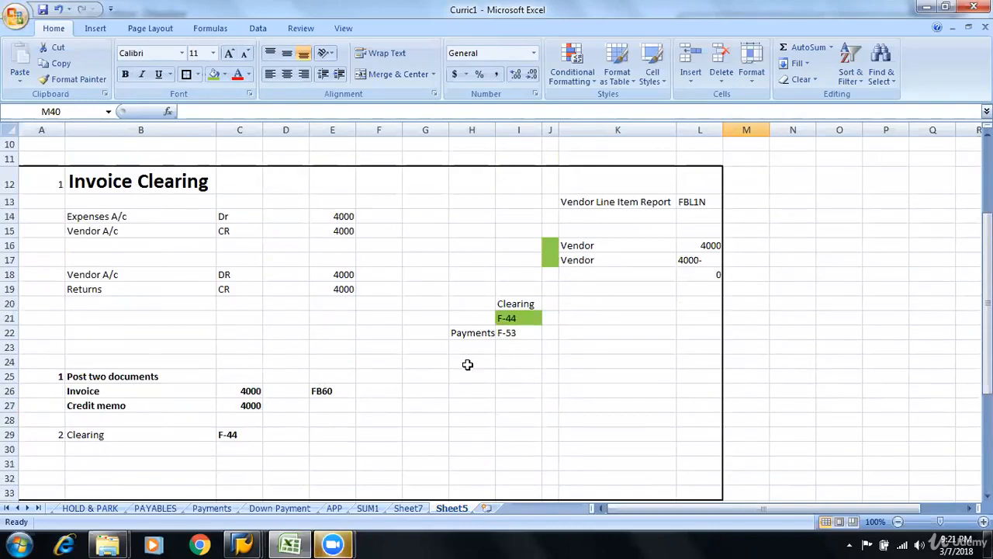
scroll(462, 398, "down", 4)
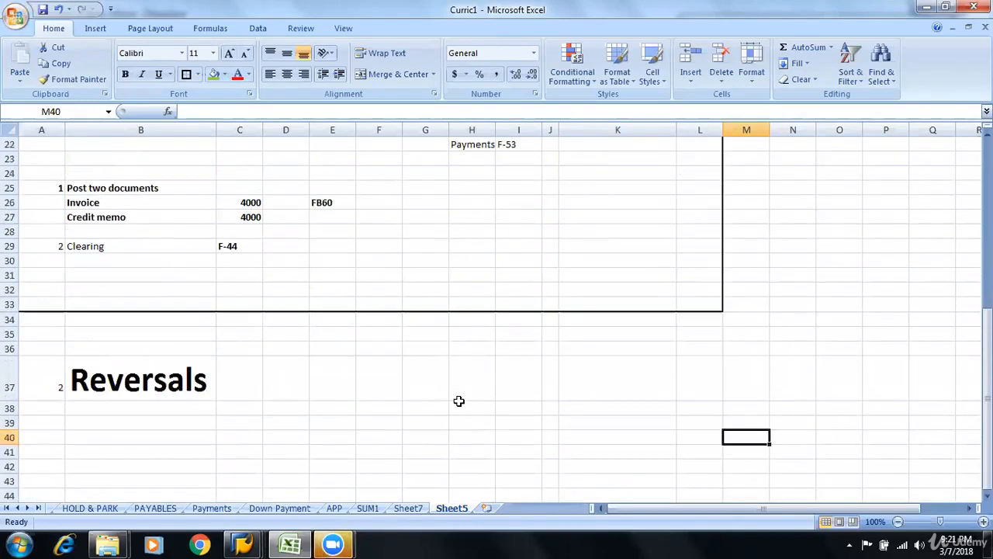
left_click(184, 386)
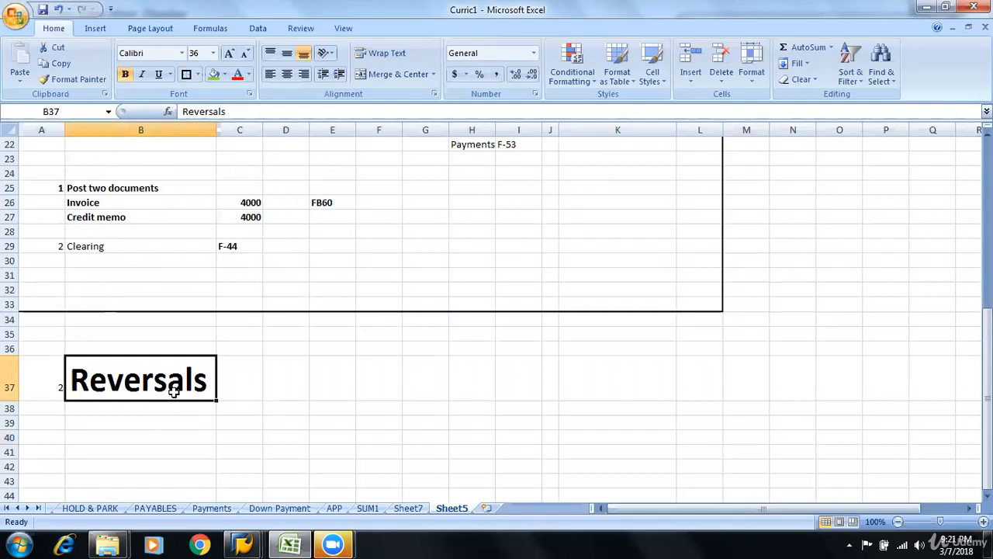
left_click(167, 432)
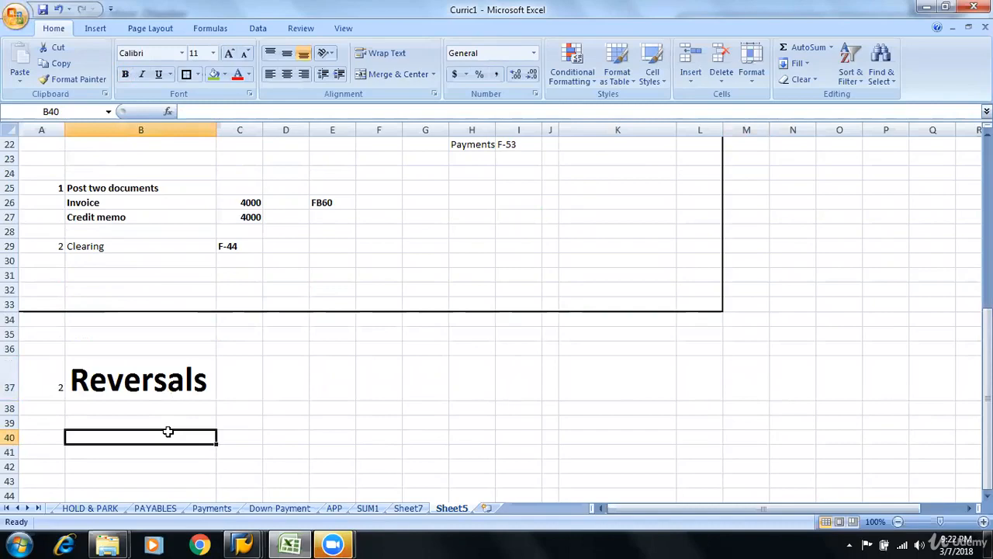
key("Right")
key("Up")
key("Up")
key("Up")
key("Right")
key("Right")
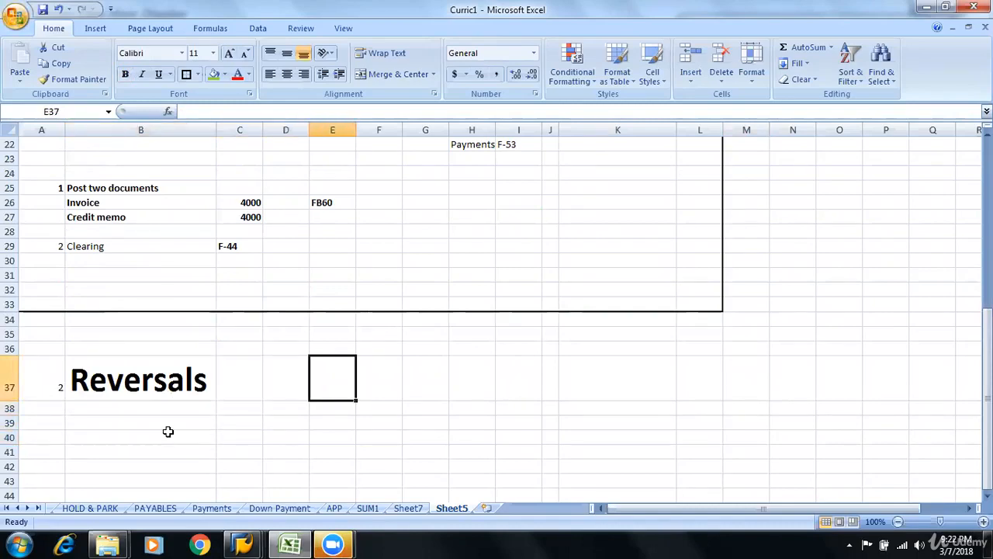
key("Up")
key("Right")
type("FB08")
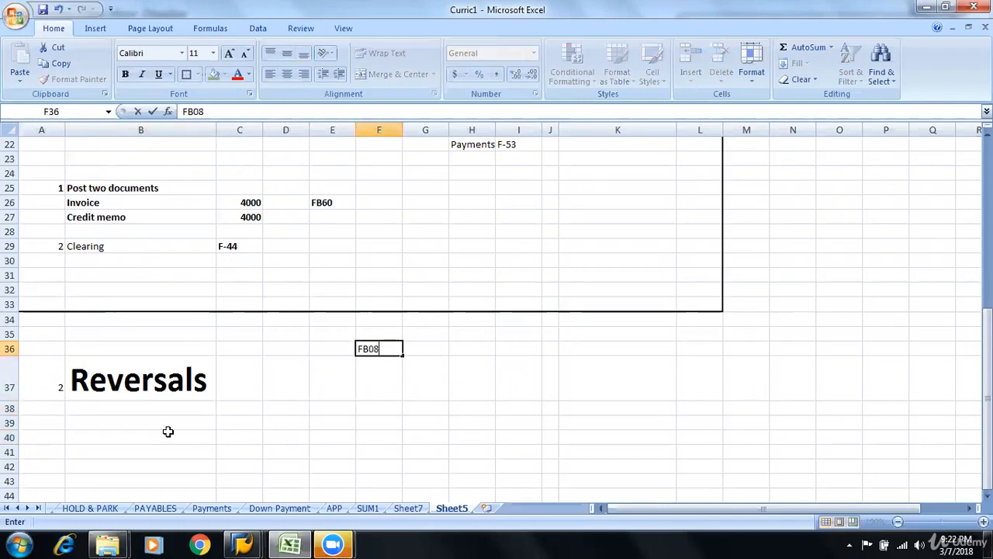
key("Return")
Label the FB08 code with GL in cell E36
key("Left")
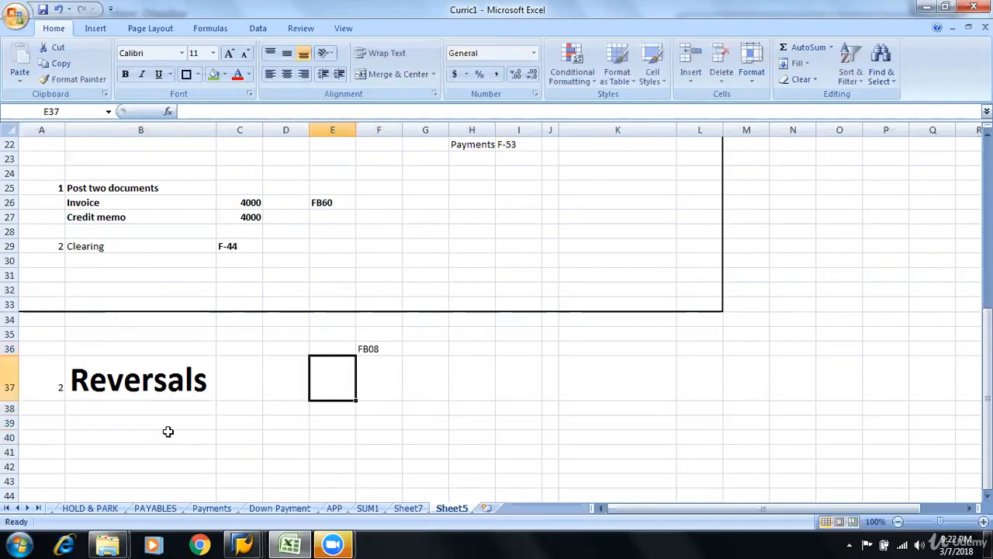
key("Up")
type("GL")
key("Return")
key("Down")
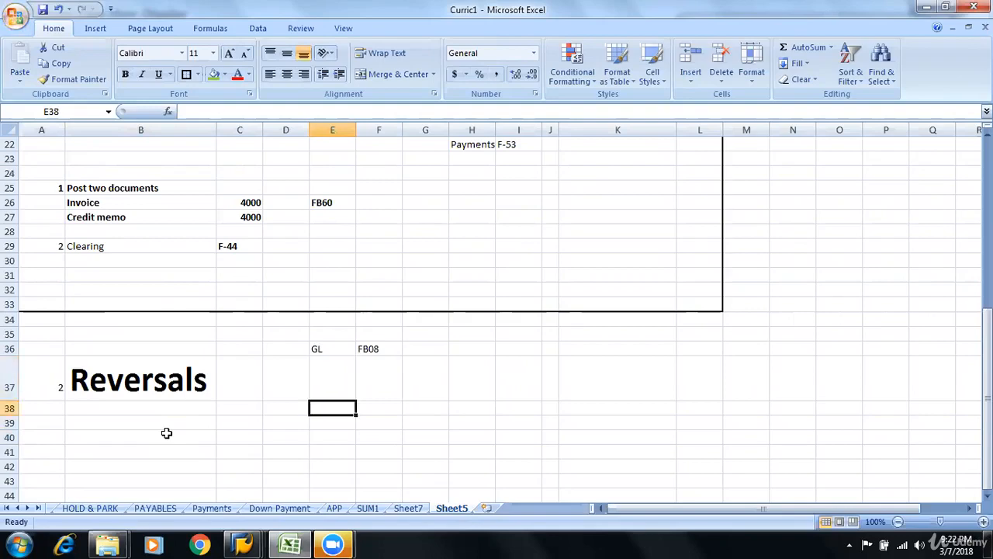
Number the first row under the Reversals heading as 1 in cell A39
key("Down")
key("Left")
key("Left")
key("Left")
key("Left")
key("Right")
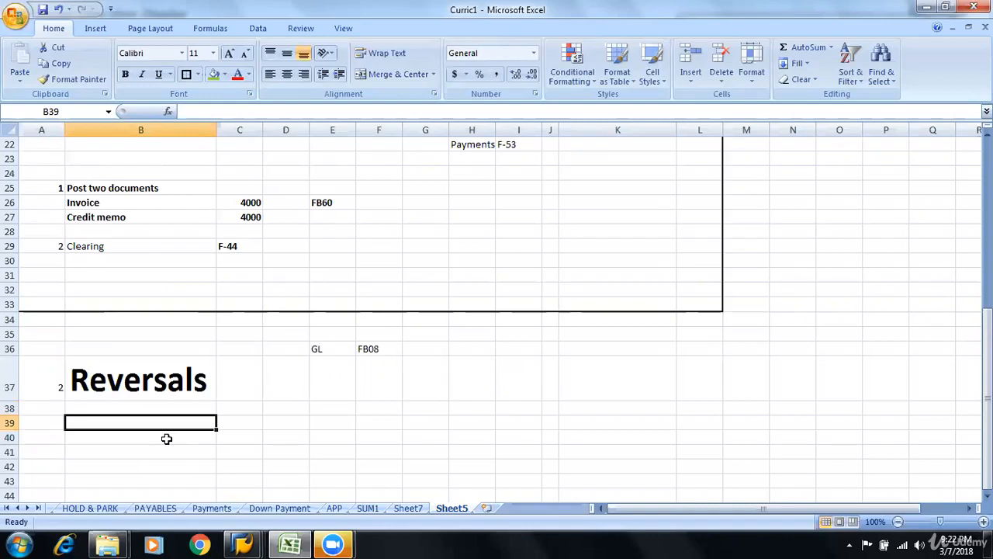
key("Left")
type("1")
key("Tab")
key("Left")
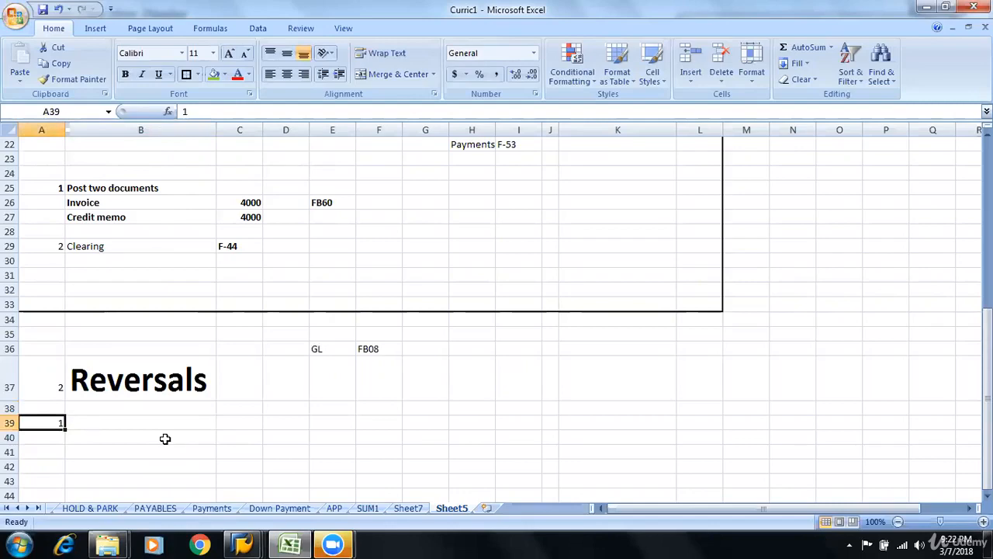
Replace the row label in cell A39 under Reversals with A
scroll(165, 439, "up", 7)
scroll(162, 461, "down", 1)
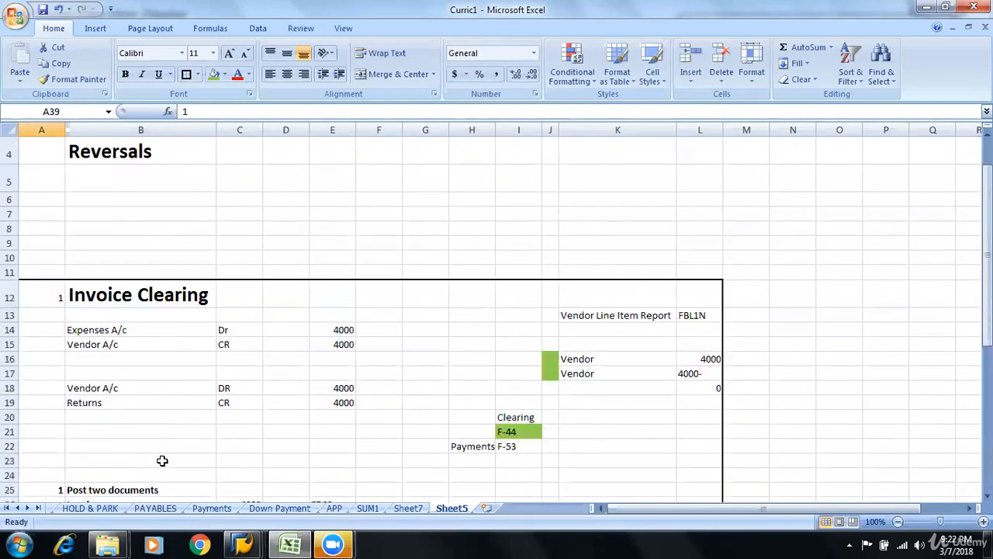
scroll(162, 461, "down", 5)
left_click(9, 451)
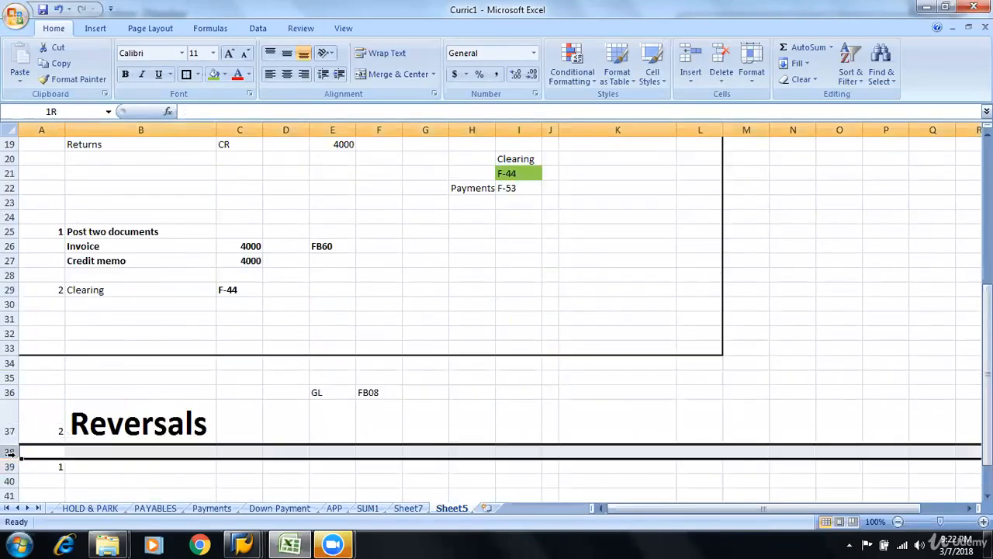
left_click(48, 416)
key("Down")
key("Down")
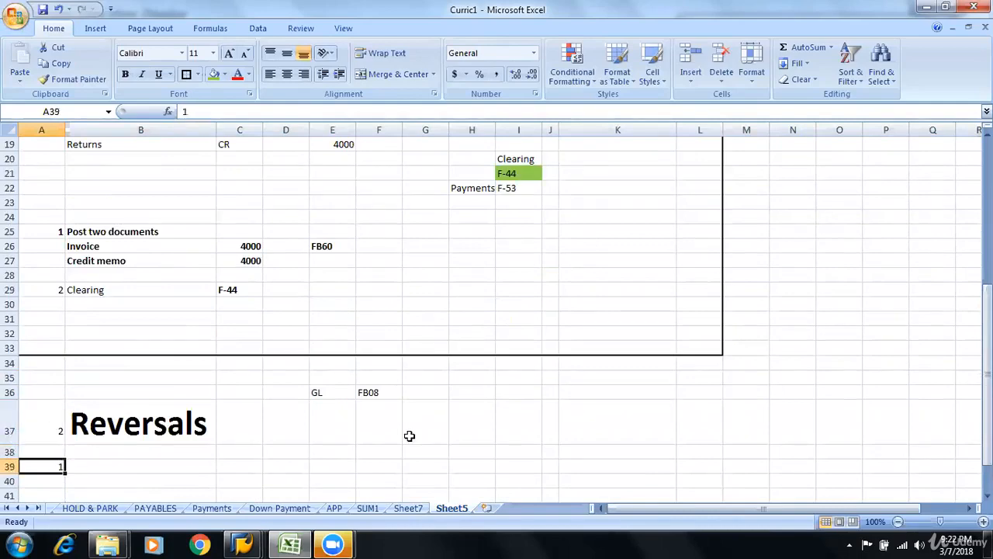
type("A")
key("Tab")
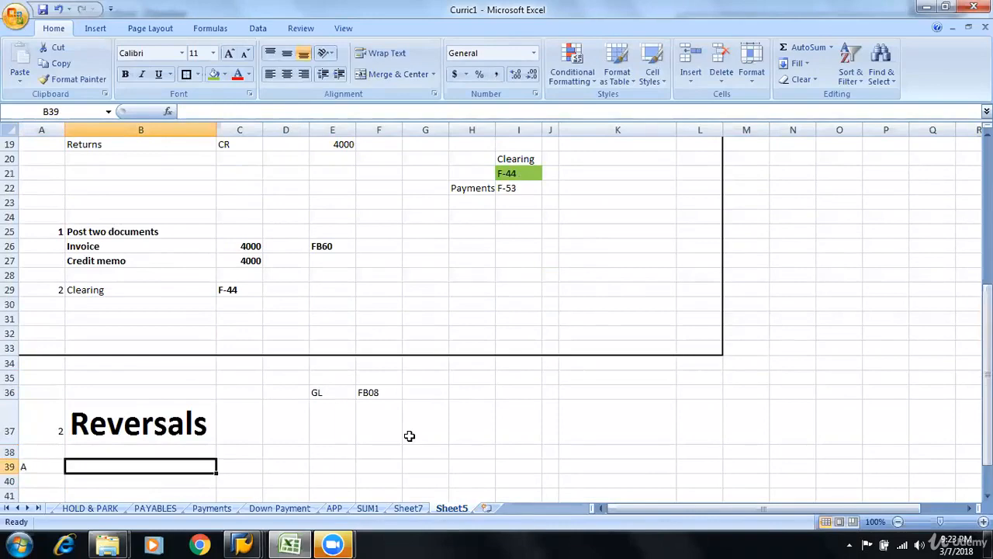
Enter the description "Invoice posted (no clearing)" for case A in cell B39
type("Invoice")
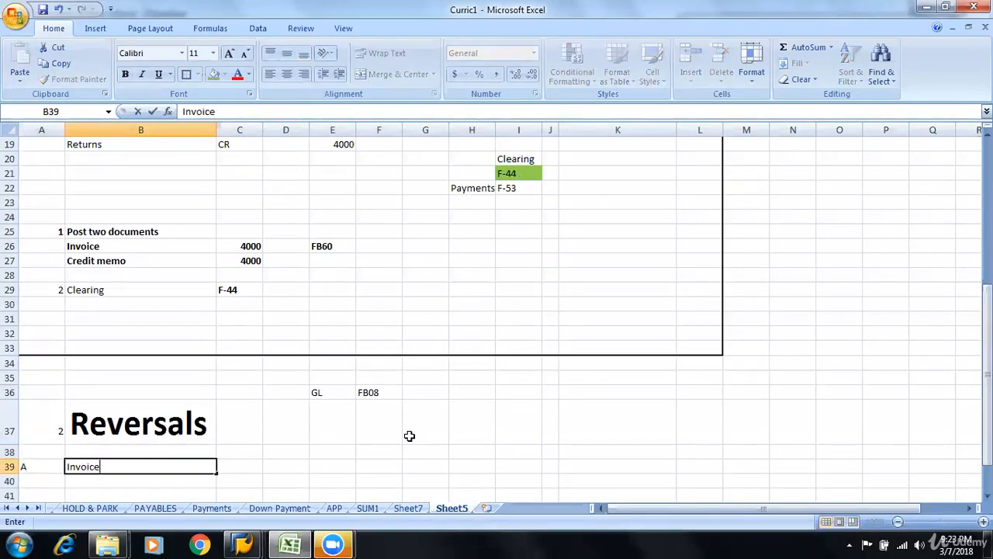
type(" posted")
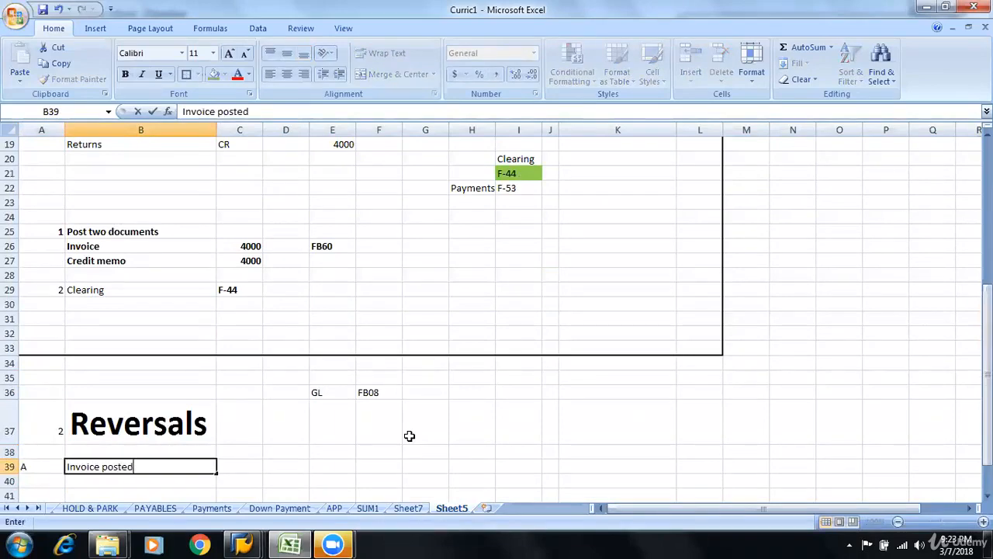
type(" (no clea")
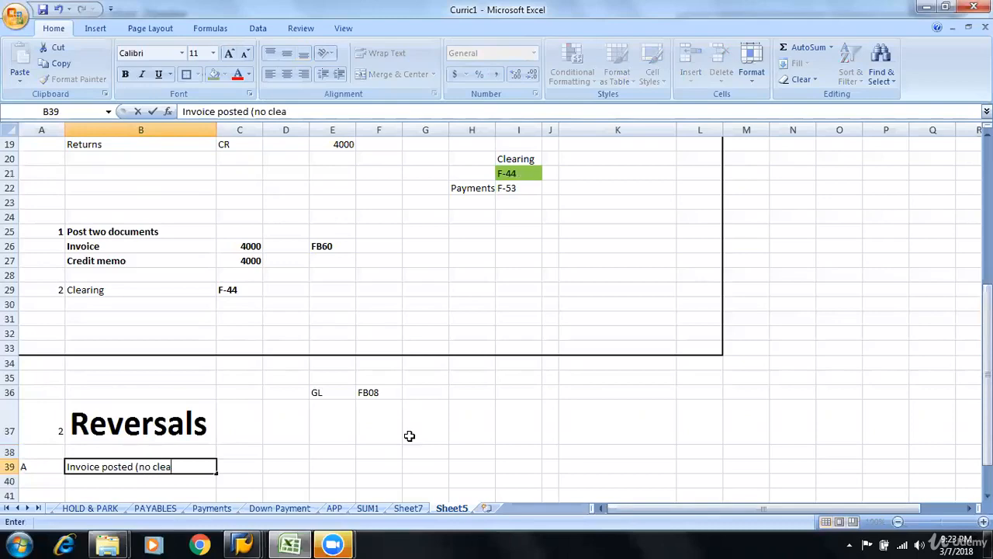
type("ring)")
key("Return")
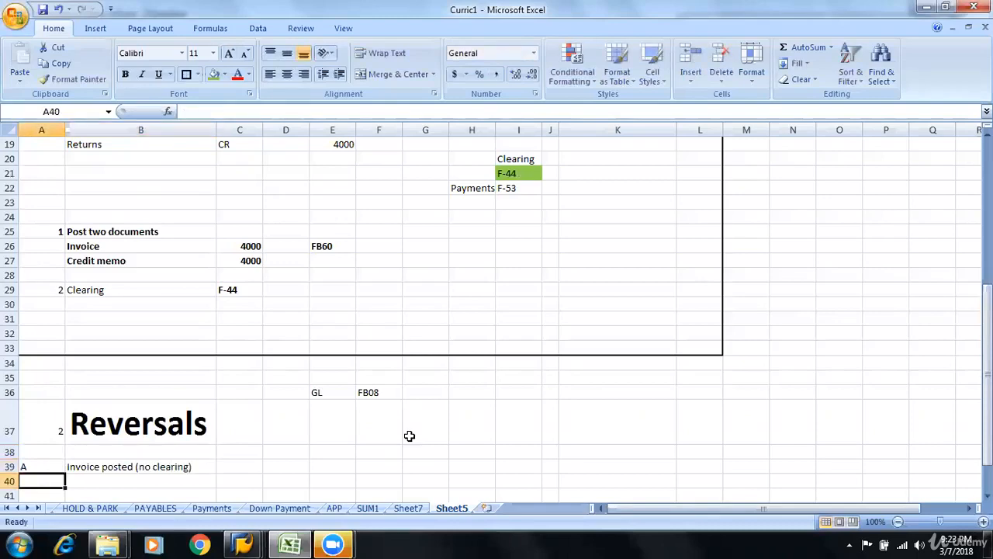
Add case B in row 40 with the description "Clearing of invoice is done"
type("B")
key("Tab")
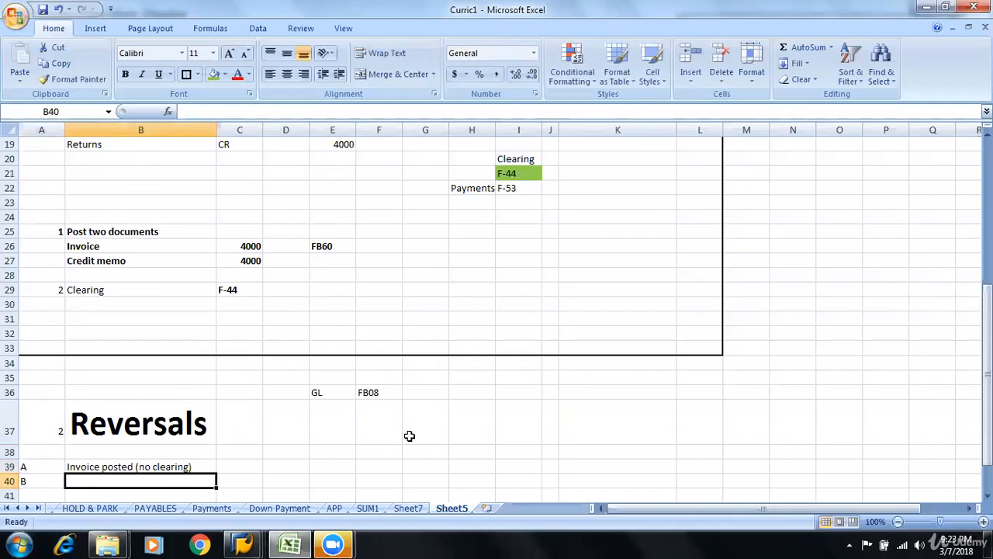
type("Clearing")
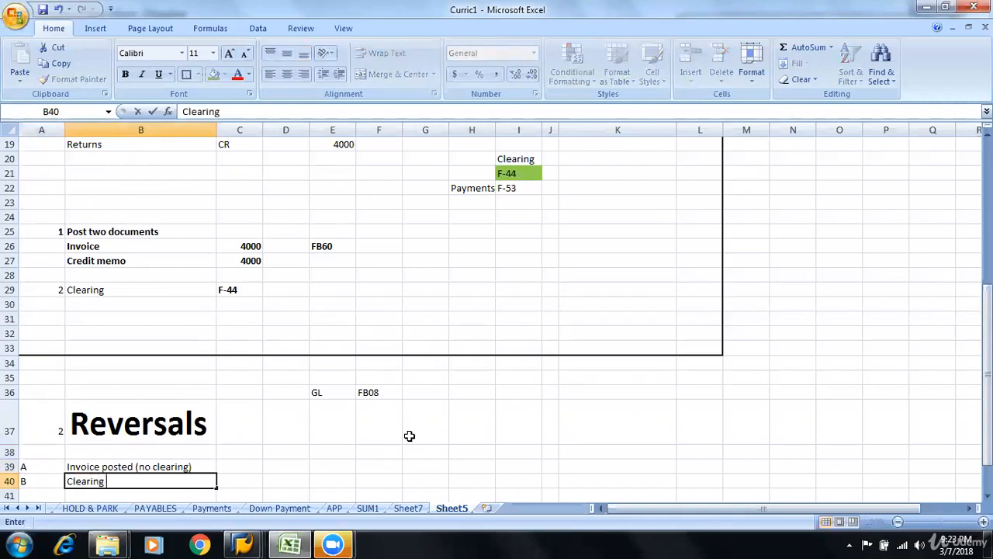
type(" of invoic")
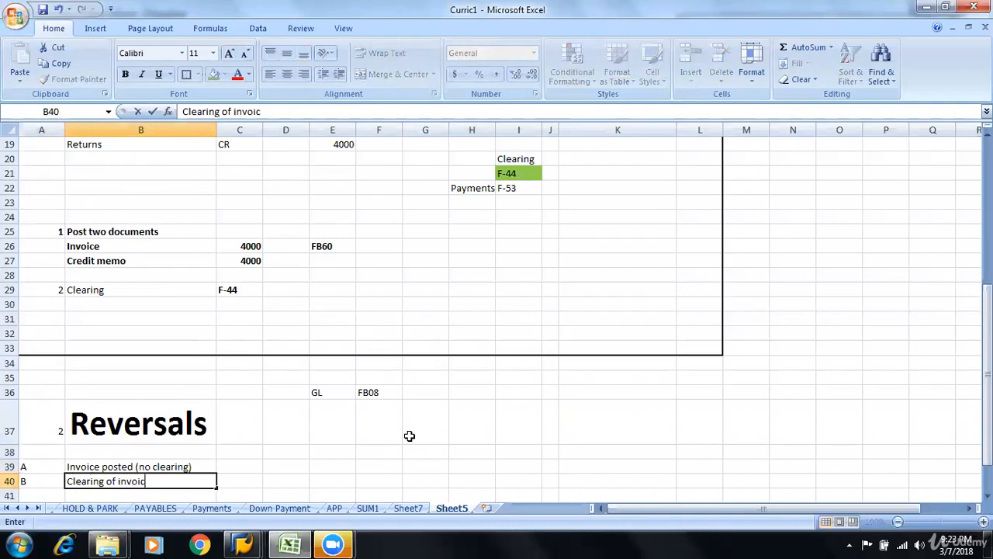
type("e is done")
key("Return")
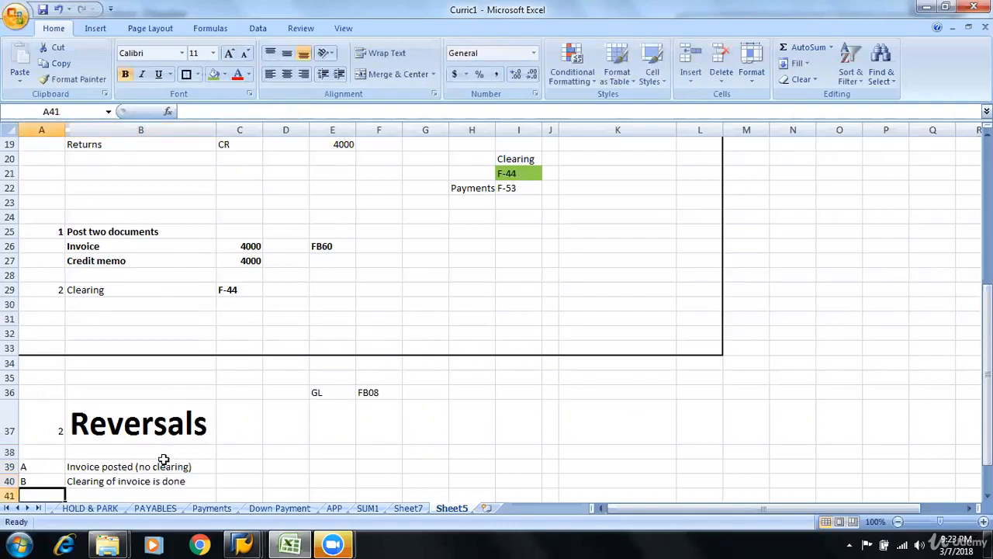
Make the case A label and description in A39:B39 bold
left_click(106, 461)
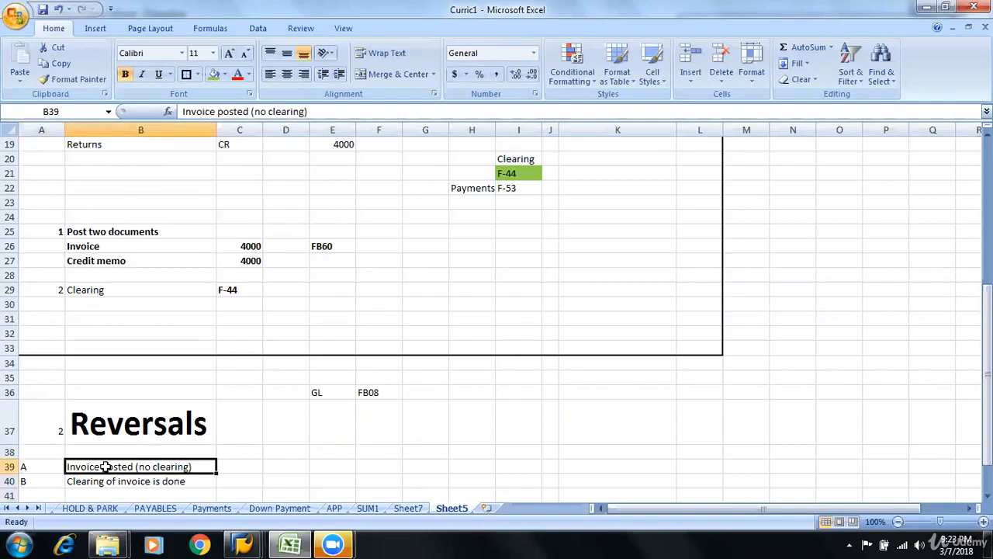
left_click(27, 466)
left_click_drag(28, 466, 195, 463)
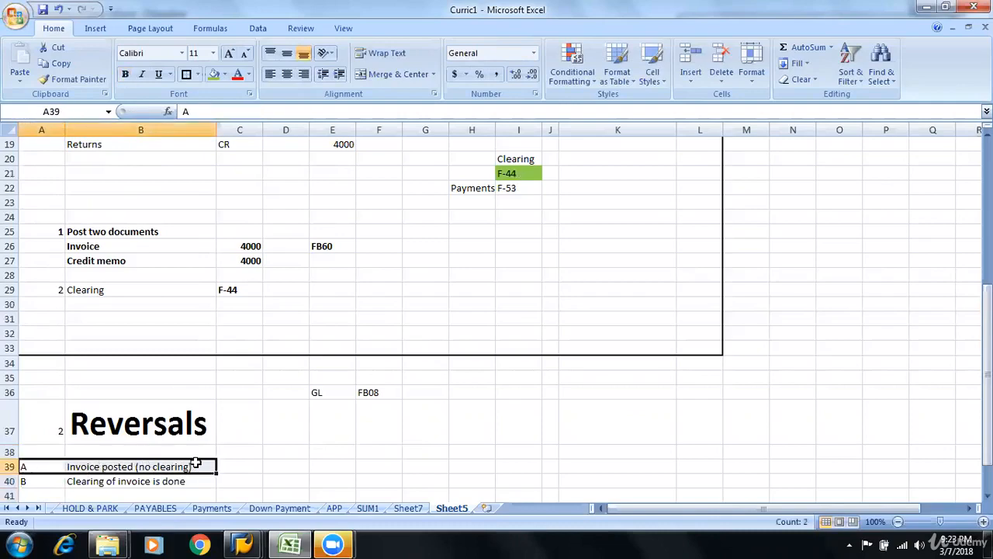
key("ctrl+b")
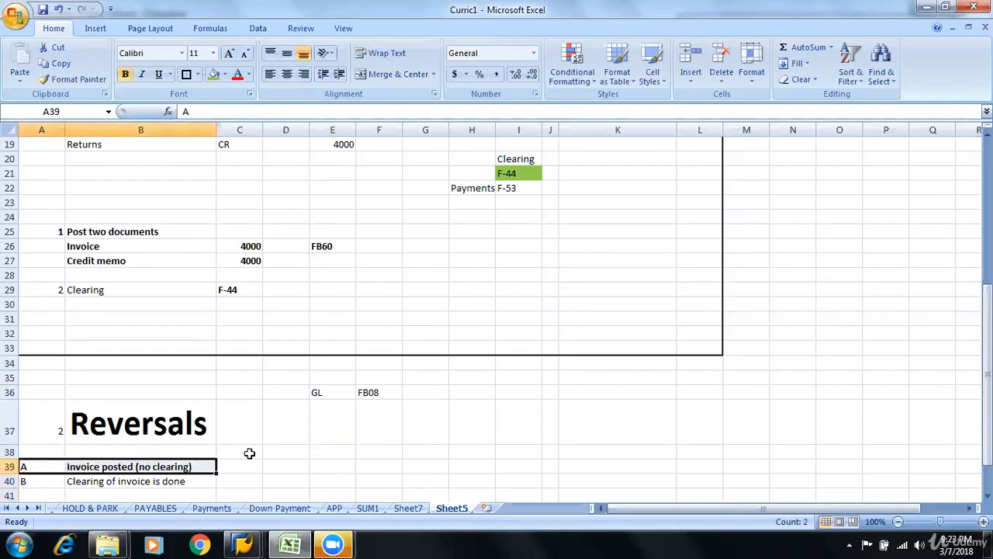
Add a Tcode column heading in D38 and enter FB08 for case A in D39
left_click(283, 464)
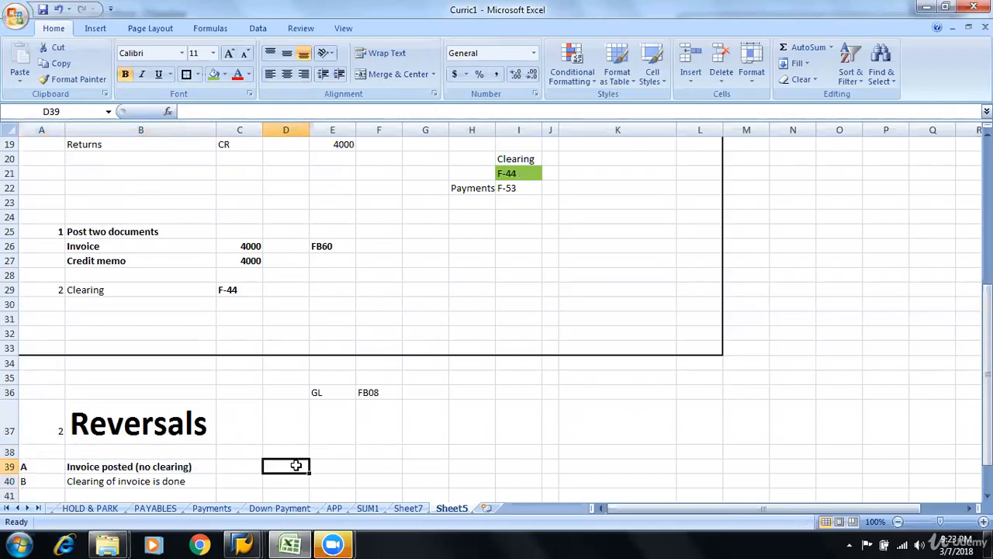
key("Up")
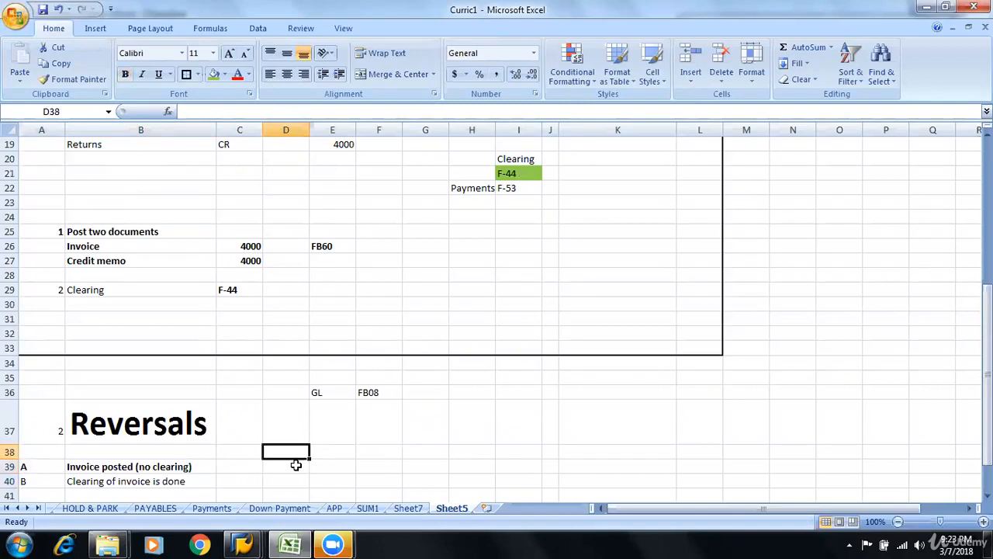
type("TCode")
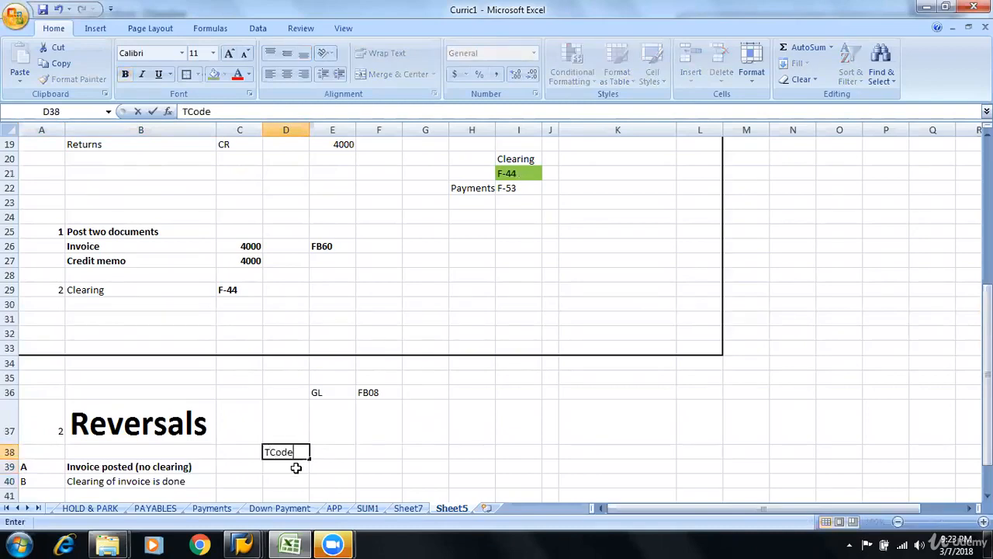
key("Return")
type("FB0")
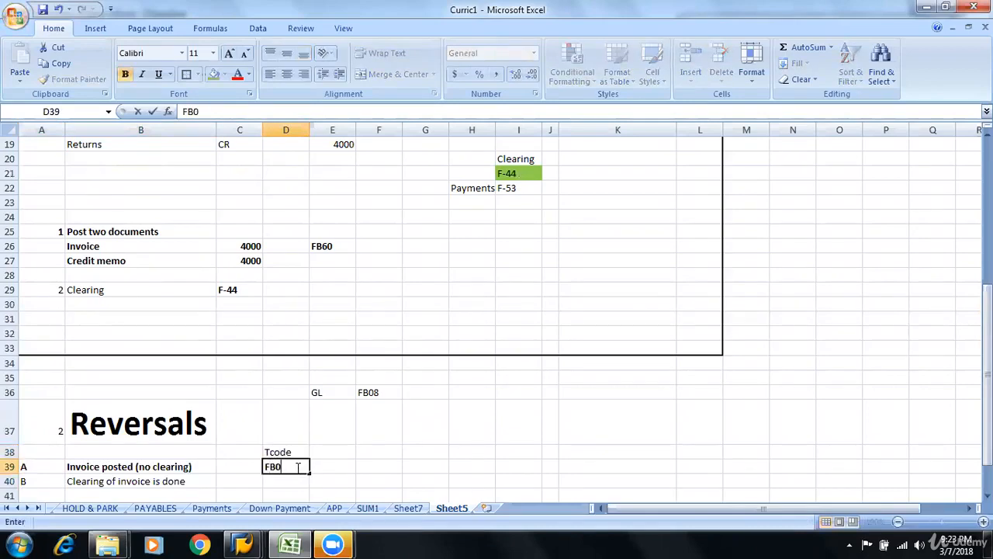
type("8")
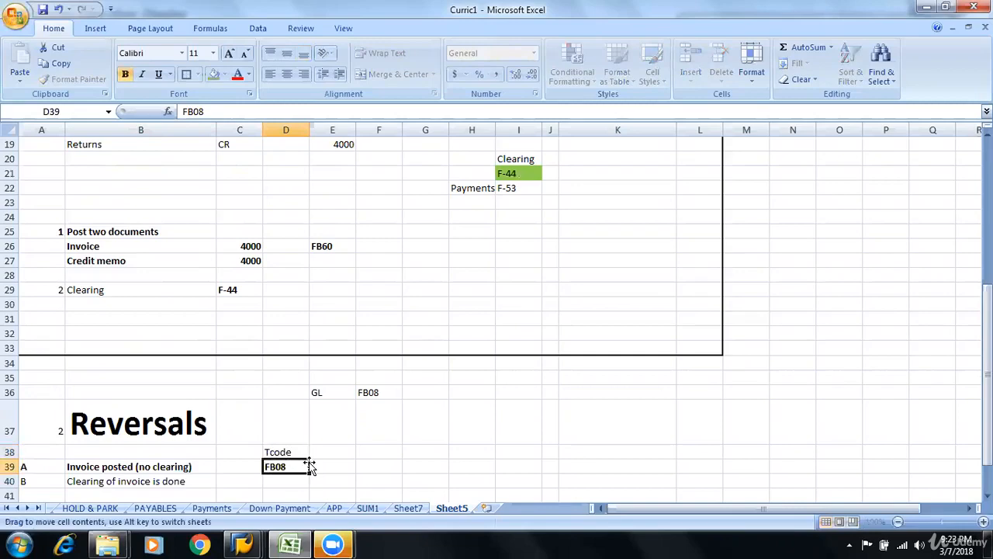
left_click(316, 466)
left_click(331, 392)
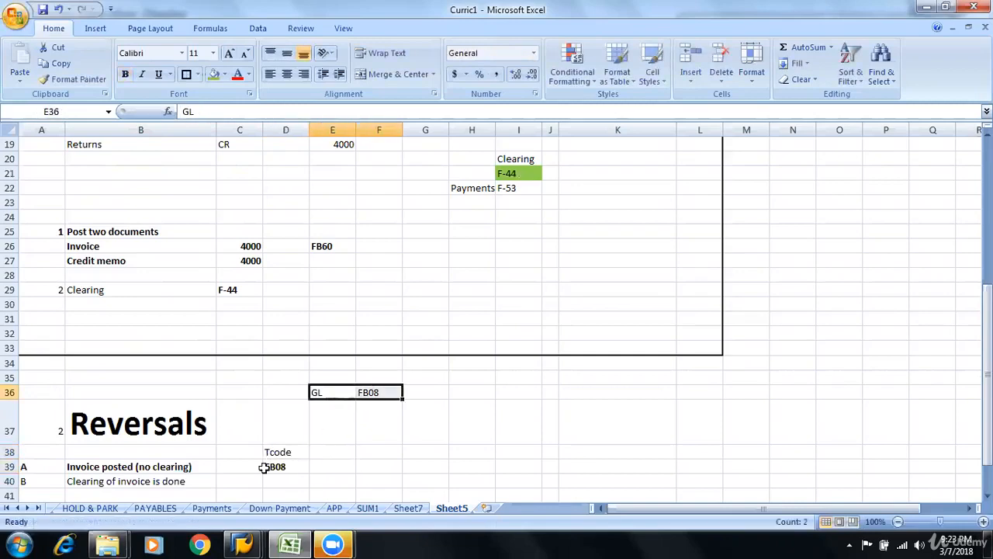
left_click(280, 467)
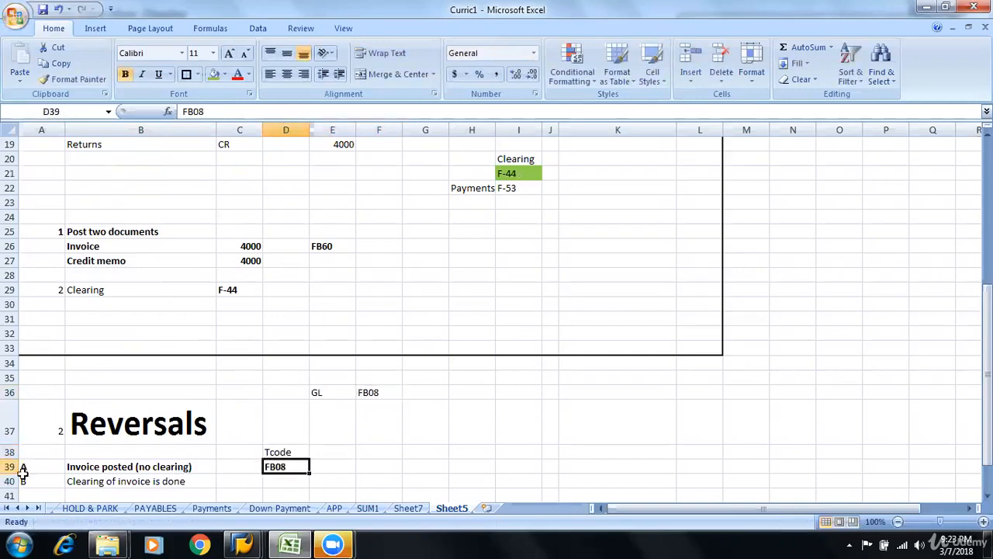
Make the case B label and description in A40:B40 bold and enter FBRA in bold as its Tcode in D40
left_click_drag(22, 481, 101, 481)
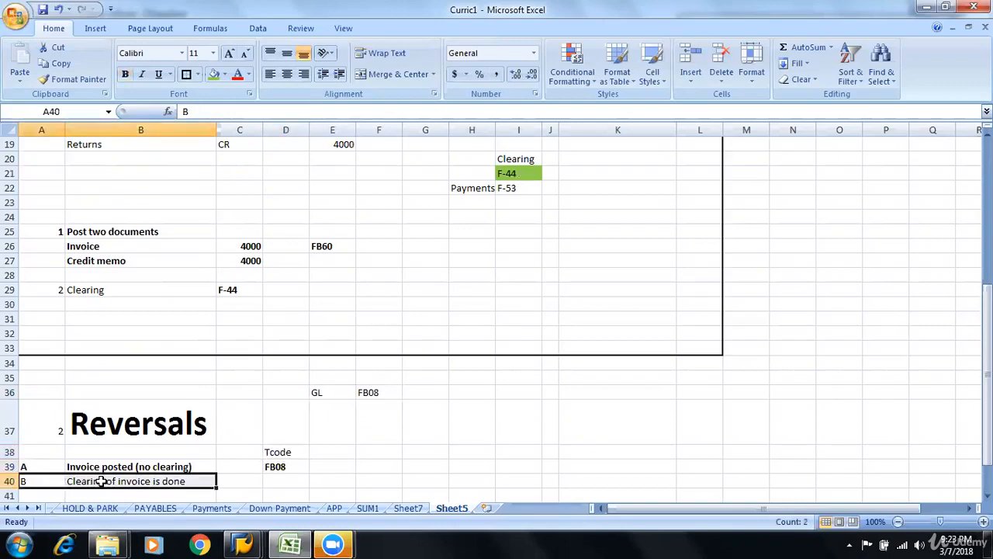
key("ctrl+b")
left_click(271, 481)
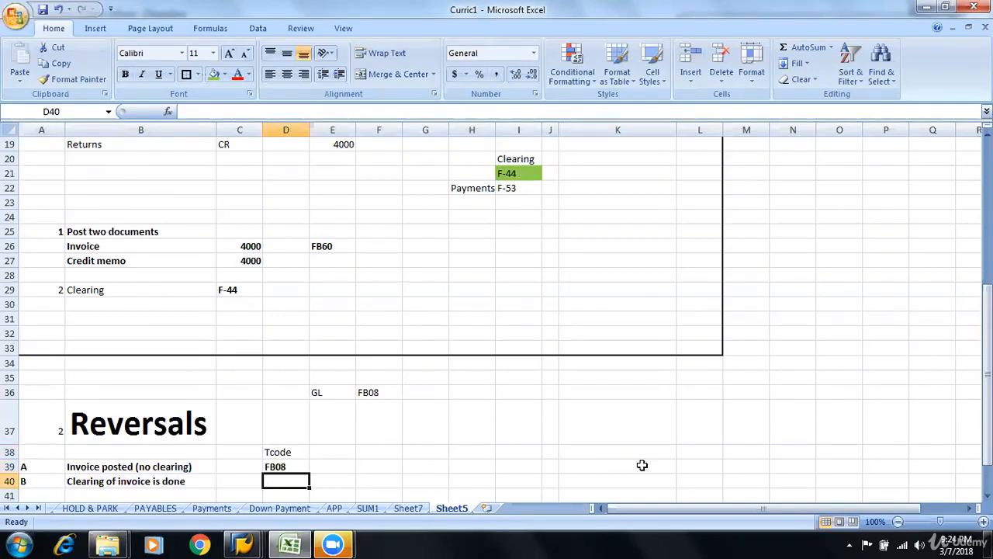
type("FBRA")
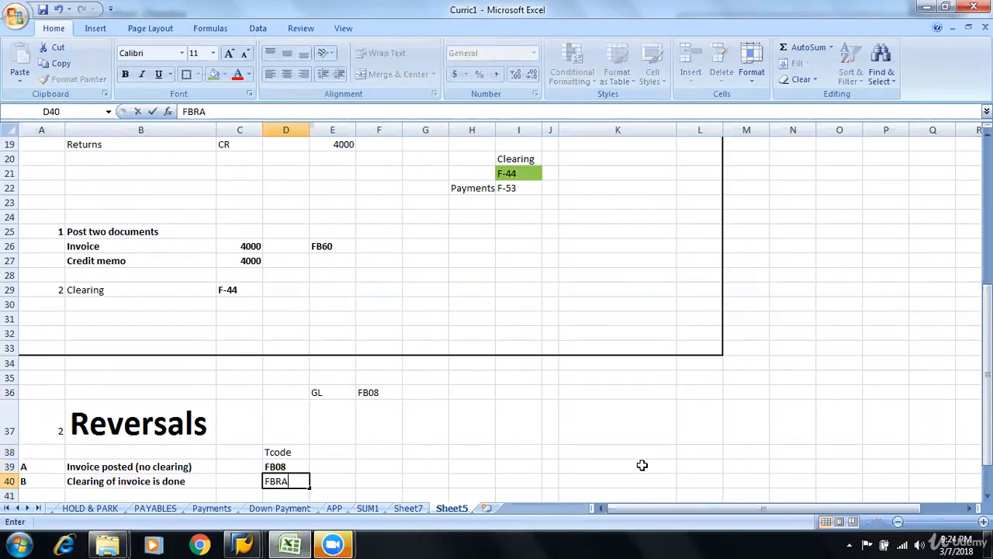
key("ctrl+Return")
key("ctrl+b")
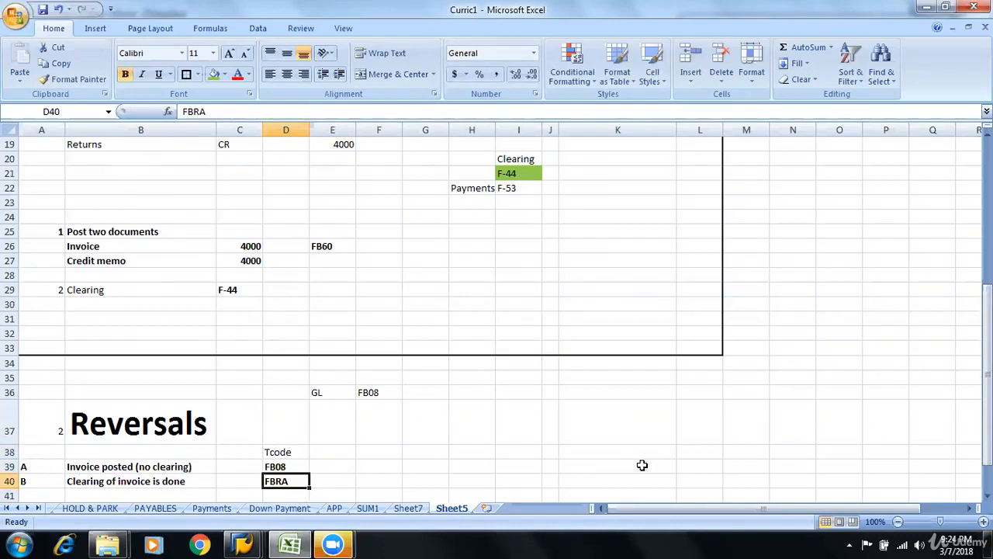
left_click(48, 467)
left_click_drag(48, 467, 270, 466)
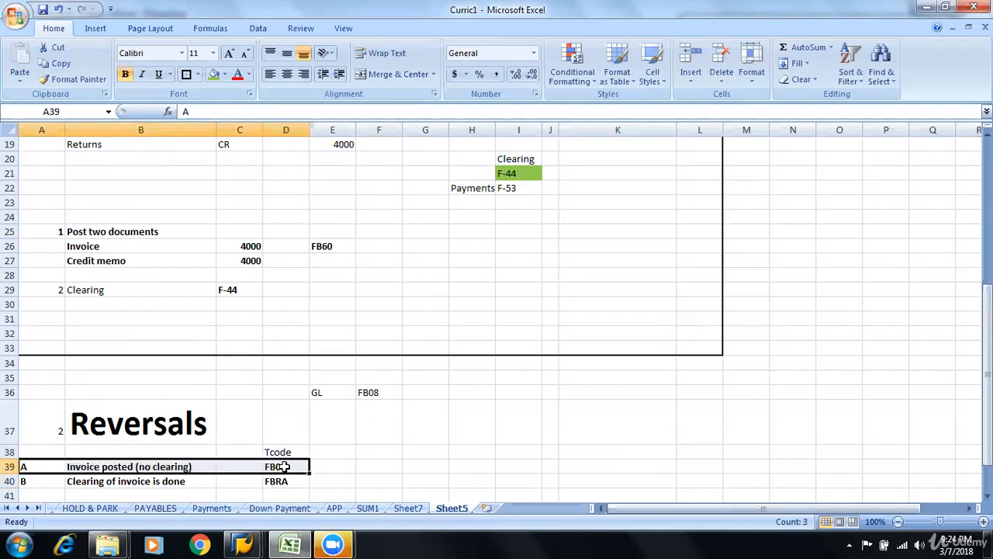
left_click(209, 467)
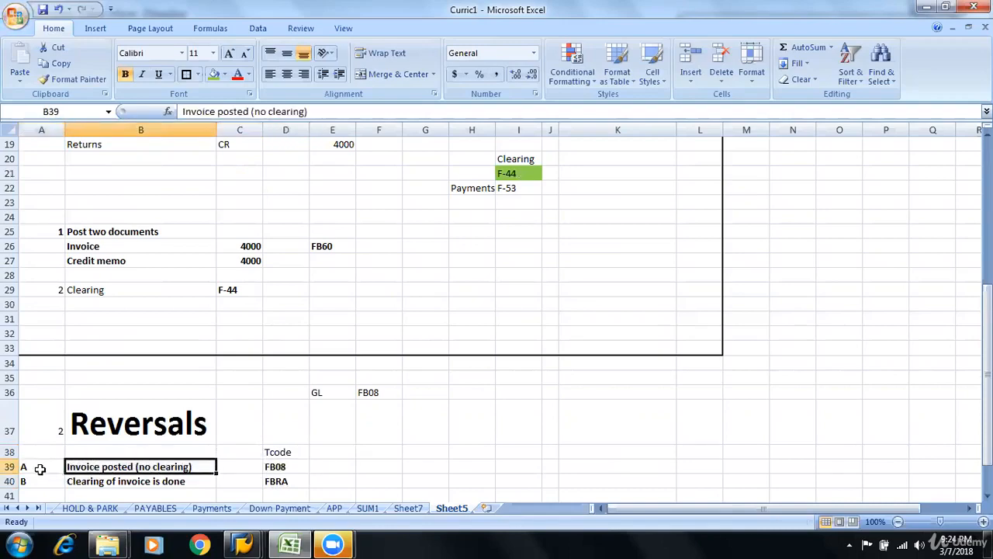
left_click_drag(38, 467, 289, 461)
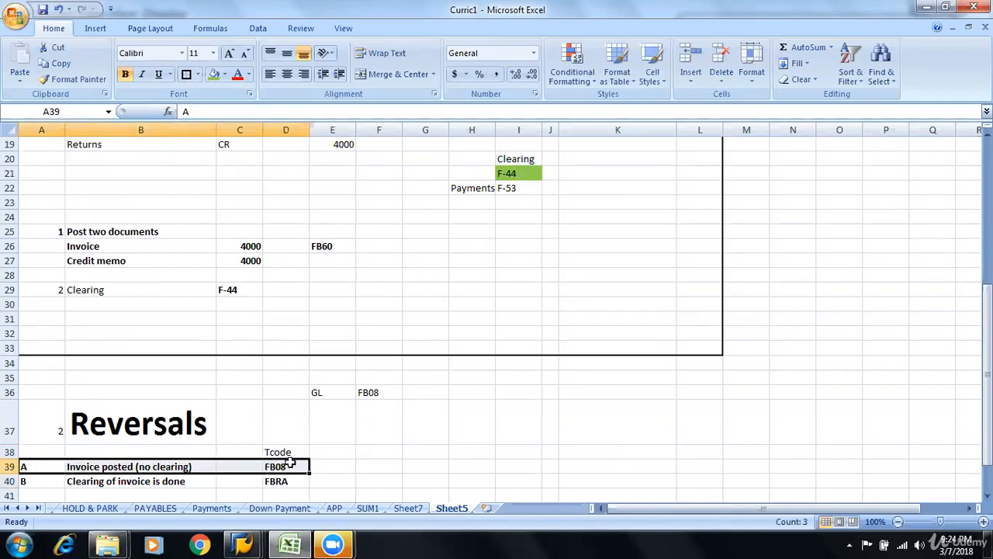
Enter "Post an invoice" in H43 below the reversal cases, with its transaction code FB60 in K43
scroll(905, 432, "down", 3)
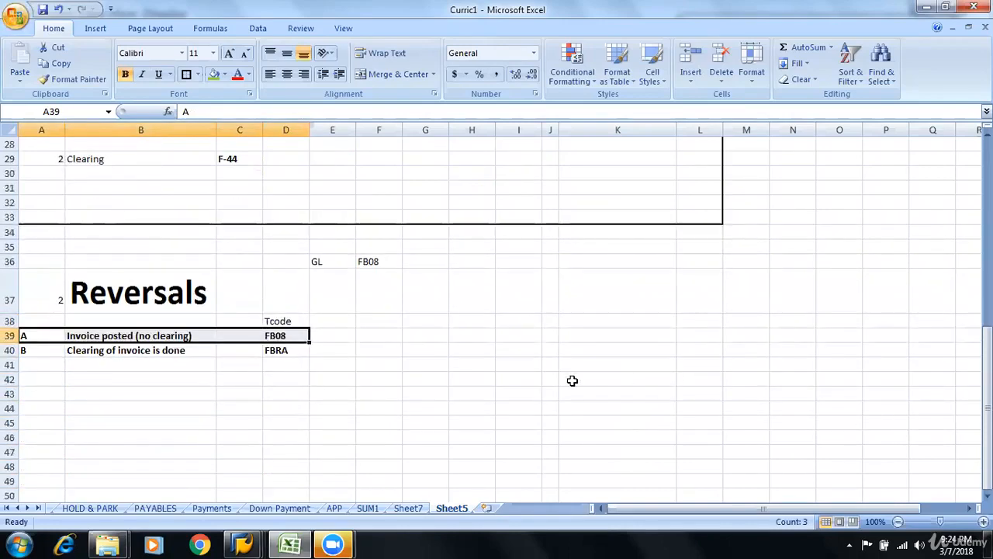
left_click(411, 393)
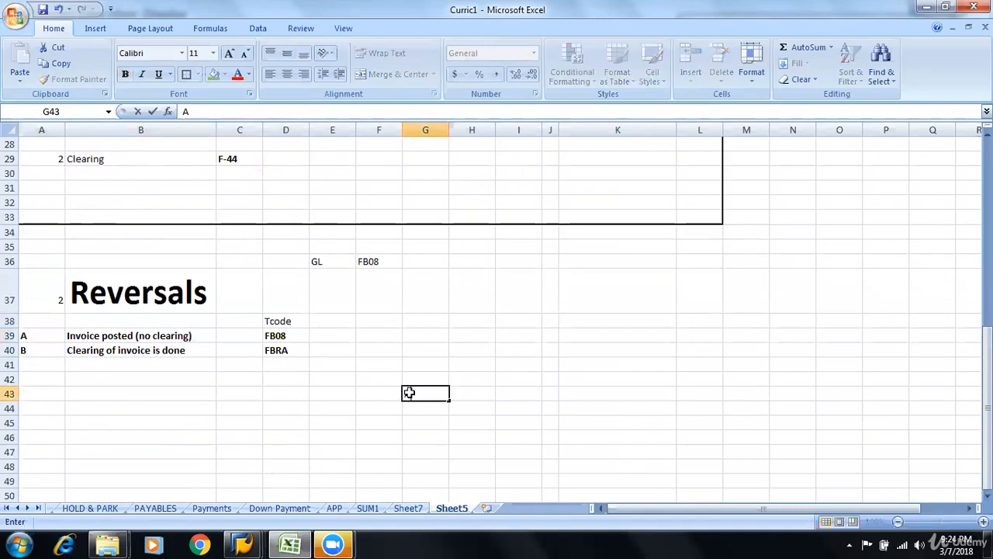
key("Right")
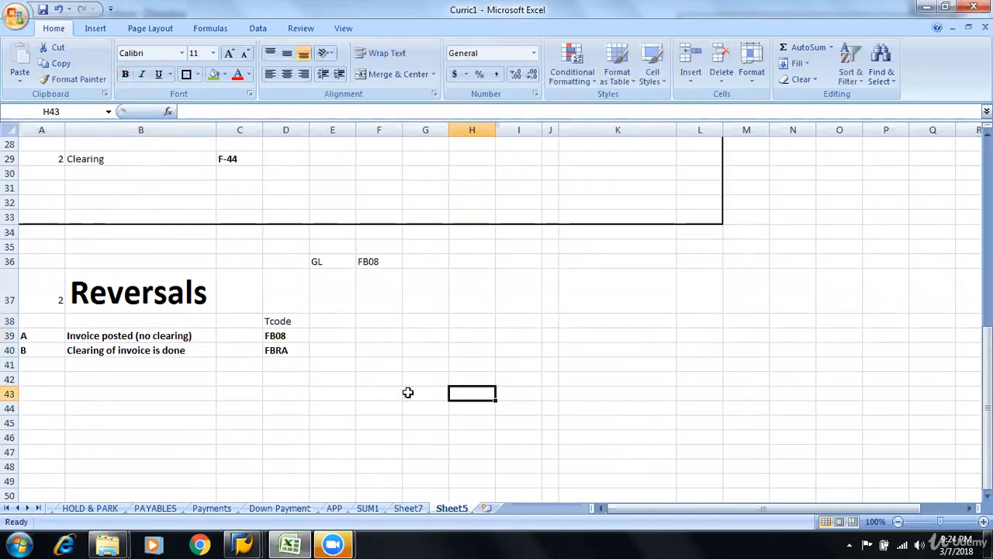
type("Post a")
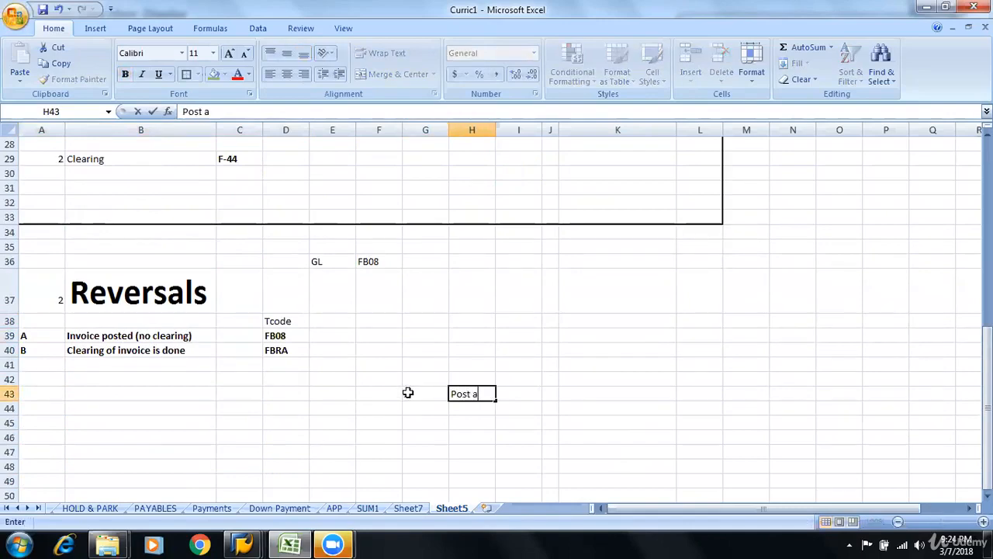
type("n invoice")
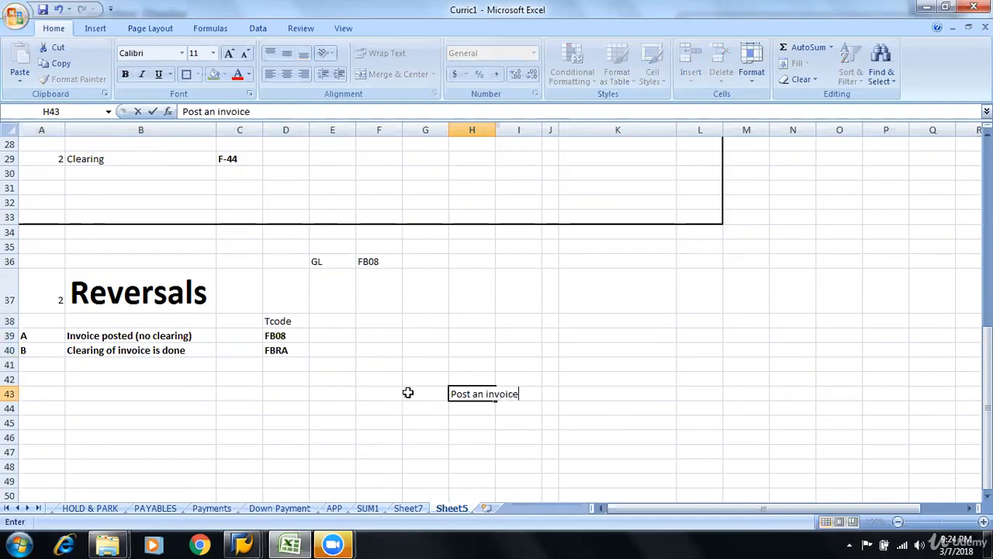
key("Tab")
key("Tab")
key("Tab")
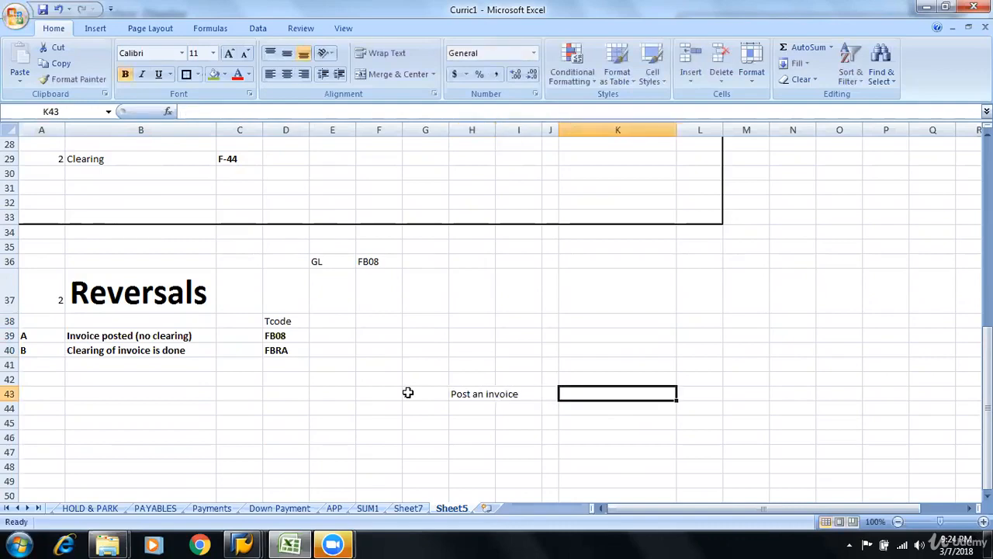
type("FB60")
key("Return")
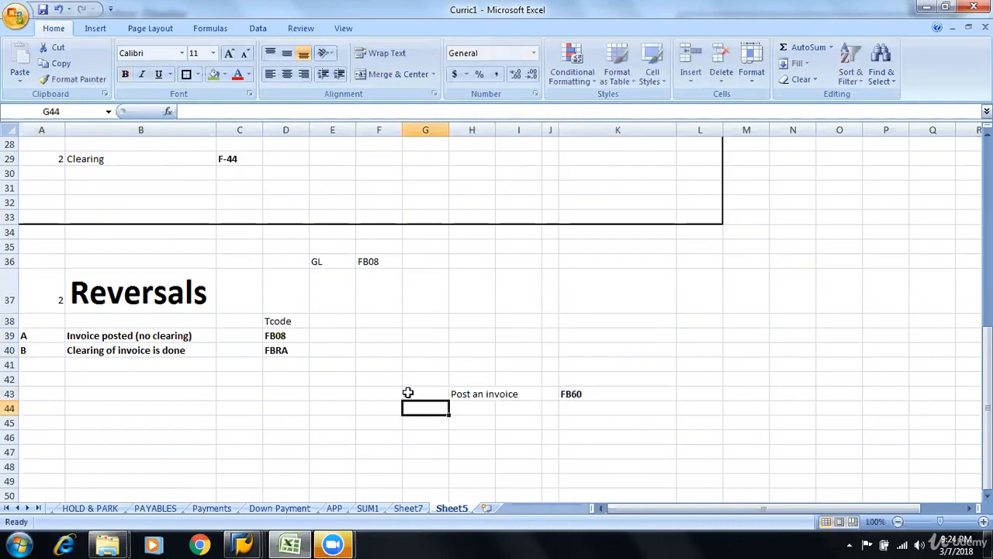
Label the "Post an invoice" line as case A in cell G43
key("Tab")
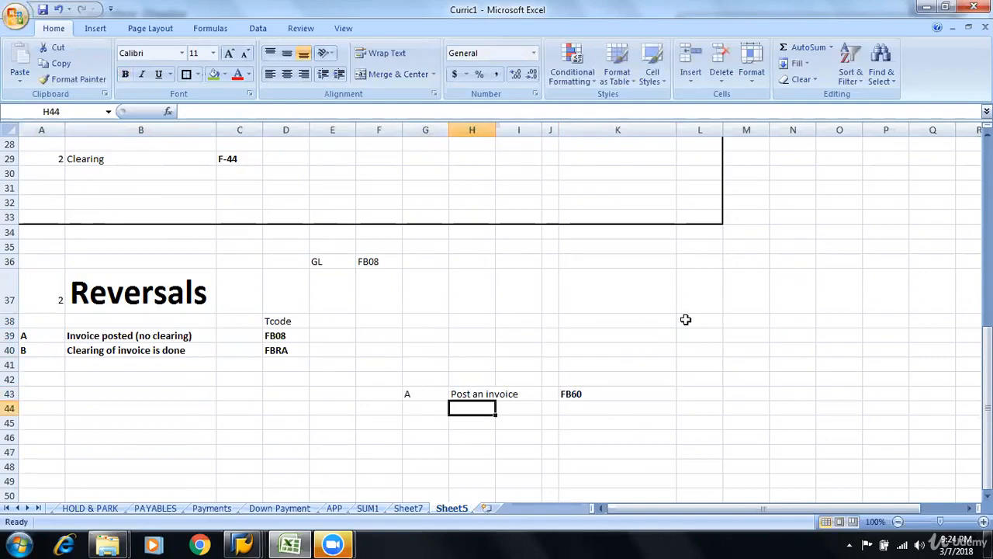
key("Left")
key("Up")
key("Return")
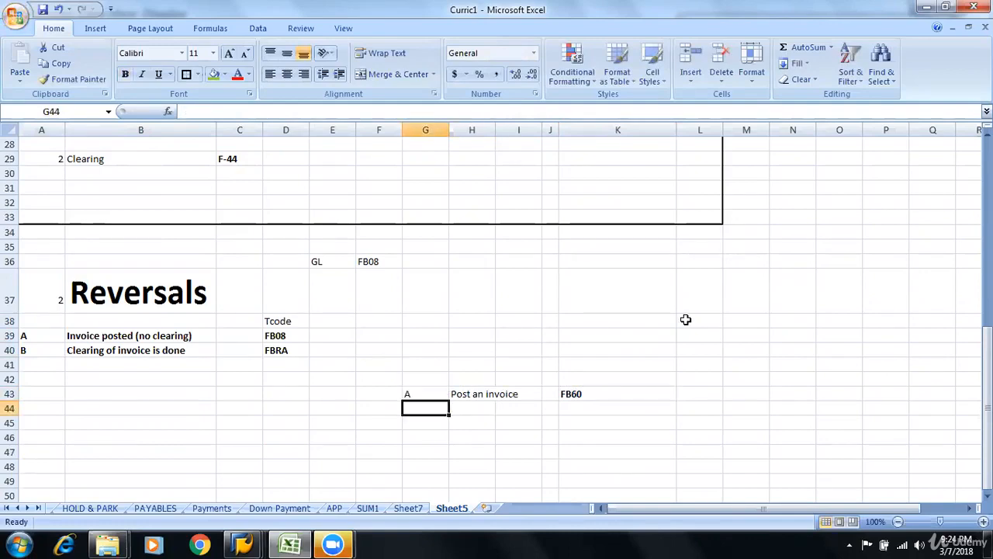
Add "Reverse" in H44 with the transaction code FB08 in K44
key("Tab")
type("Reverse")
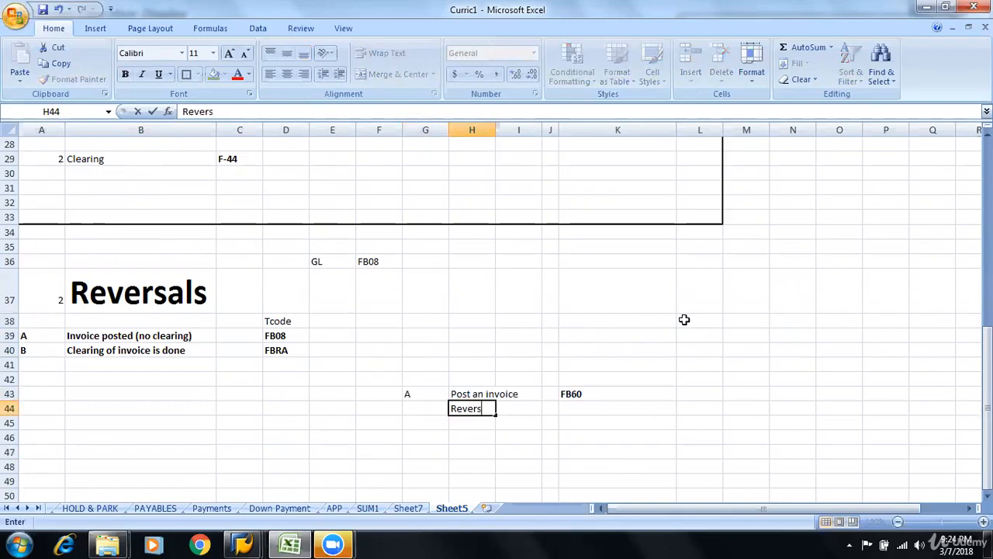
key("Tab")
key("Tab")
key("Tab")
type("FB08")
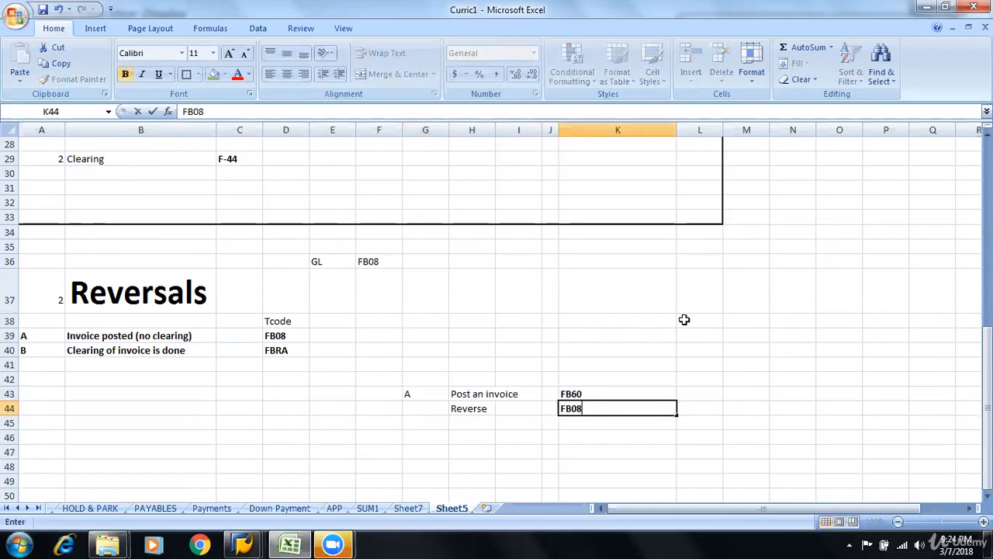
key("Return")
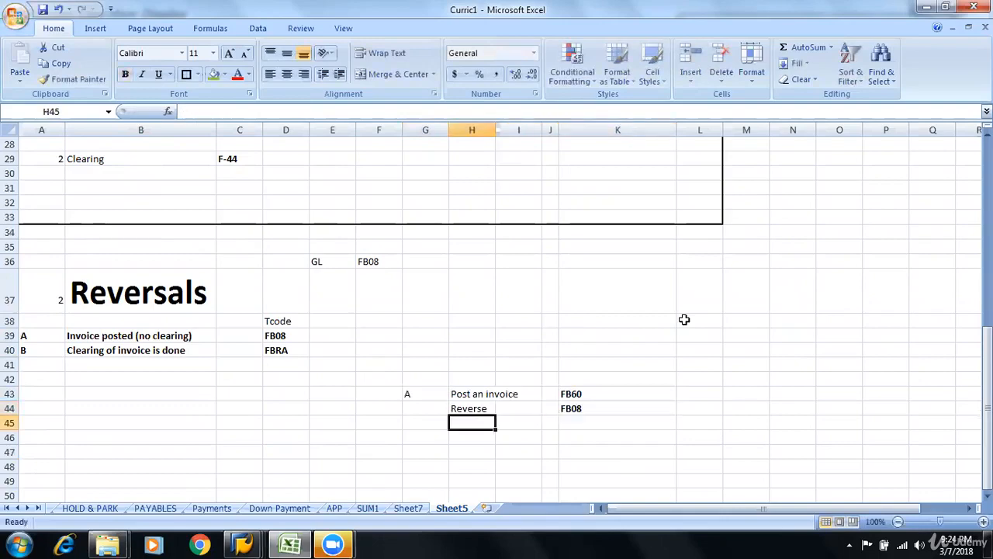
Copy the invoice posting line H43:K43, switch to the SAP vendor invoice window and dismiss the connection error without its details
left_click_drag(479, 394, 591, 396)
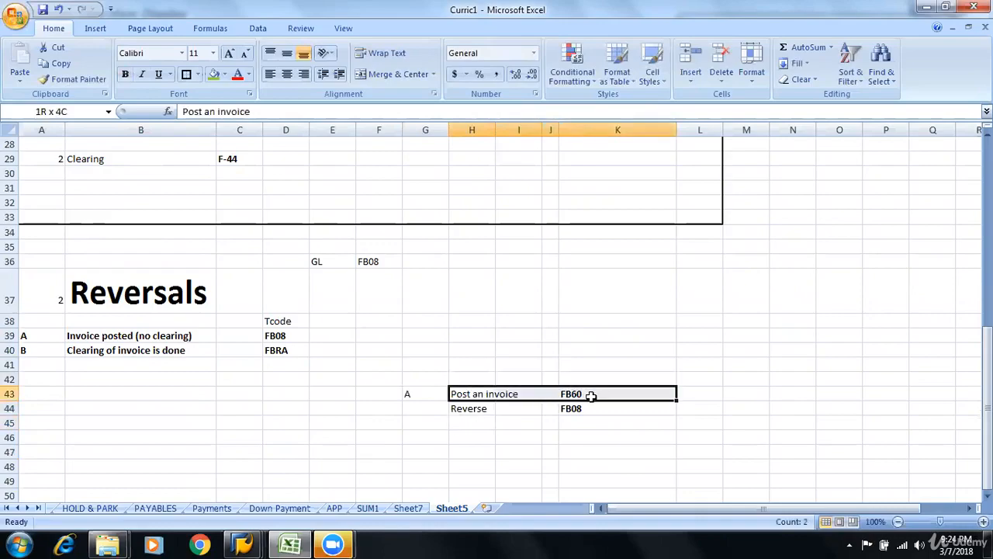
key("ctrl+c")
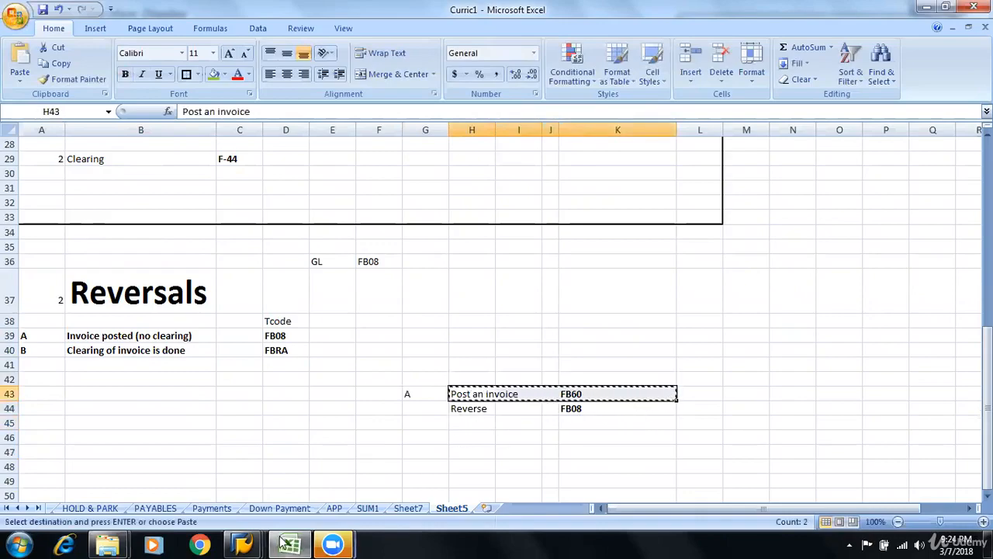
mouse_move(247, 543)
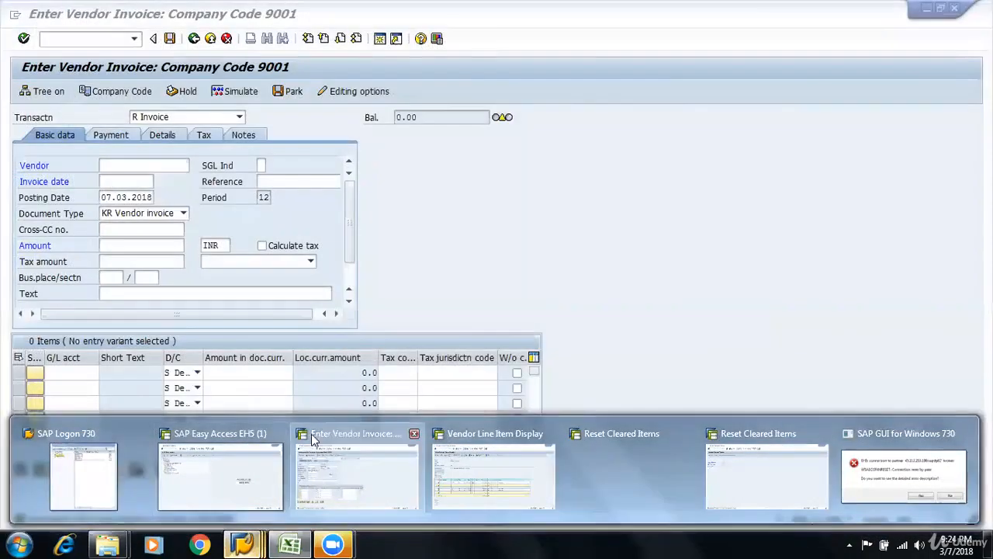
left_click(365, 469)
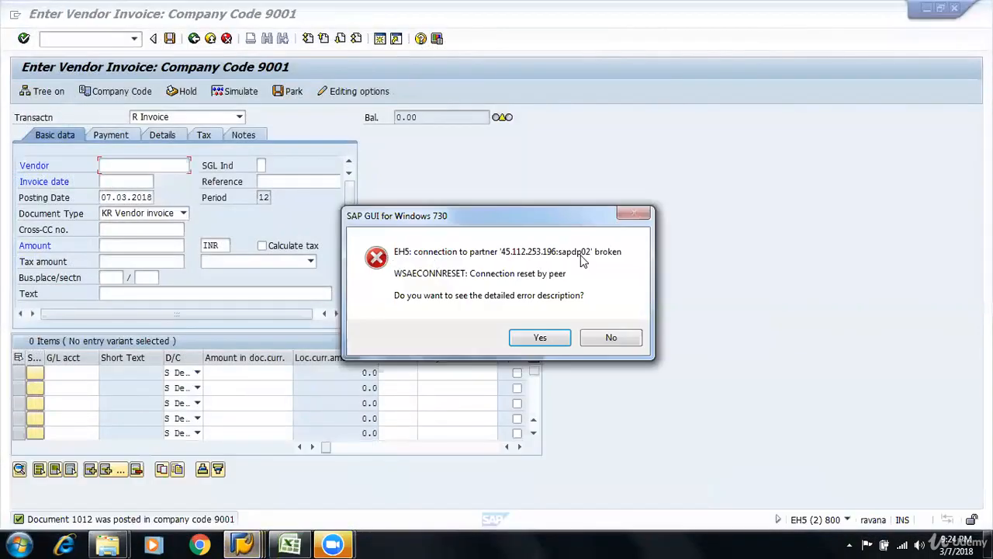
left_click(611, 338)
Switch to the SAP session and make its Easy Access screen ready for entering a transaction code
left_click(241, 543)
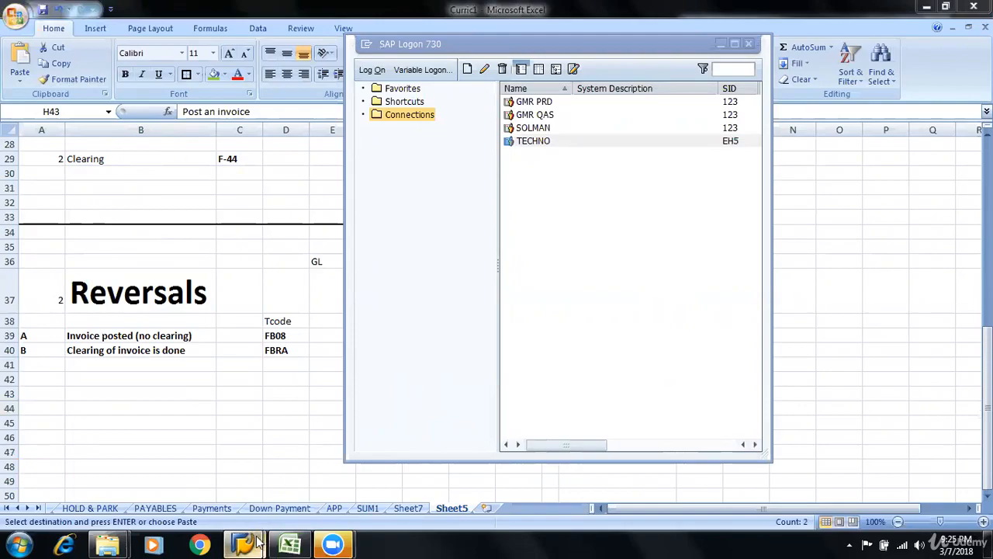
mouse_move(243, 543)
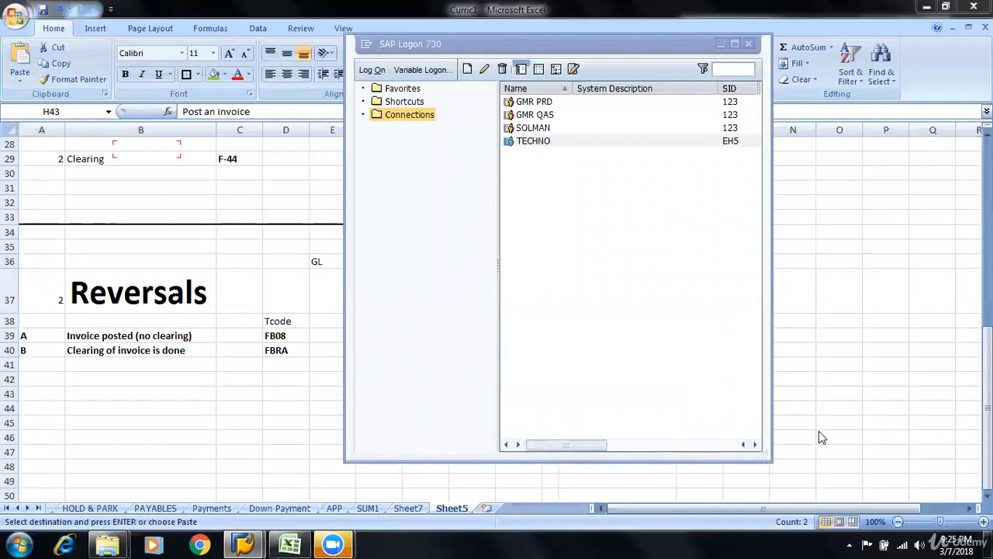
mouse_move(243, 543)
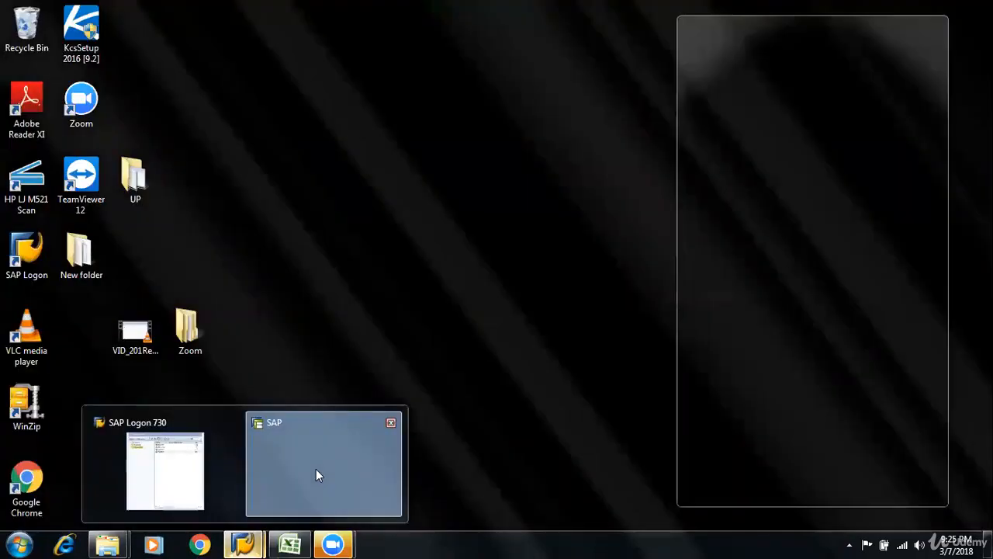
left_click(316, 469)
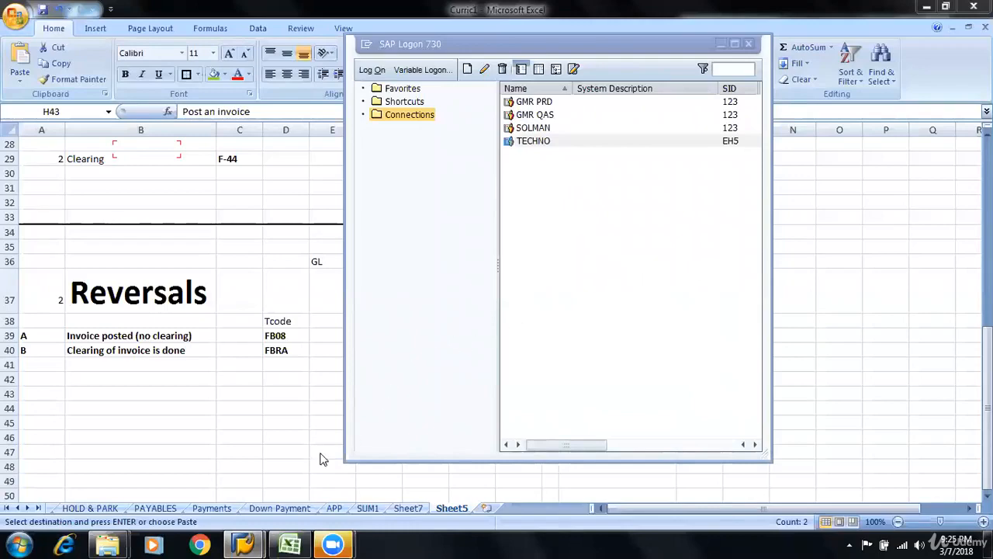
left_click(247, 546)
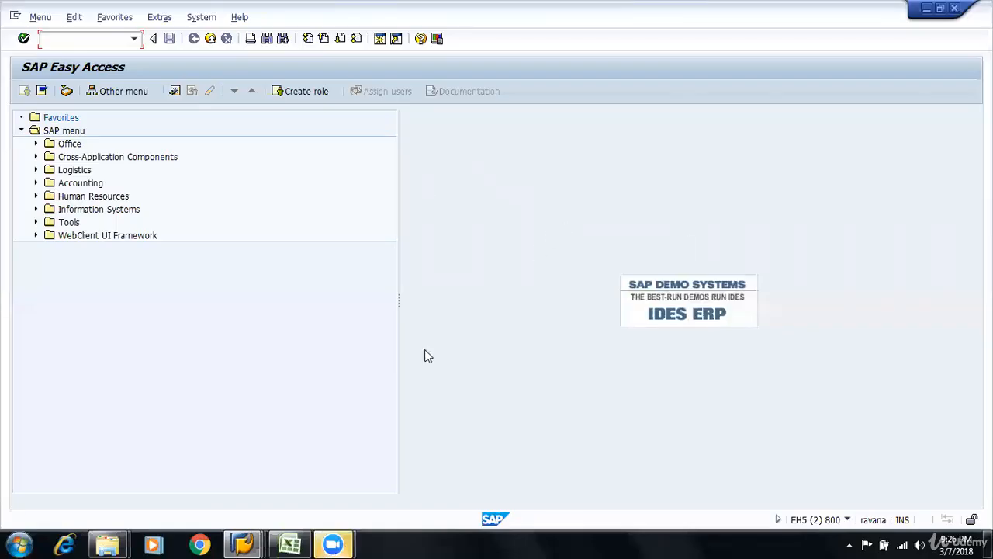
left_click(392, 382)
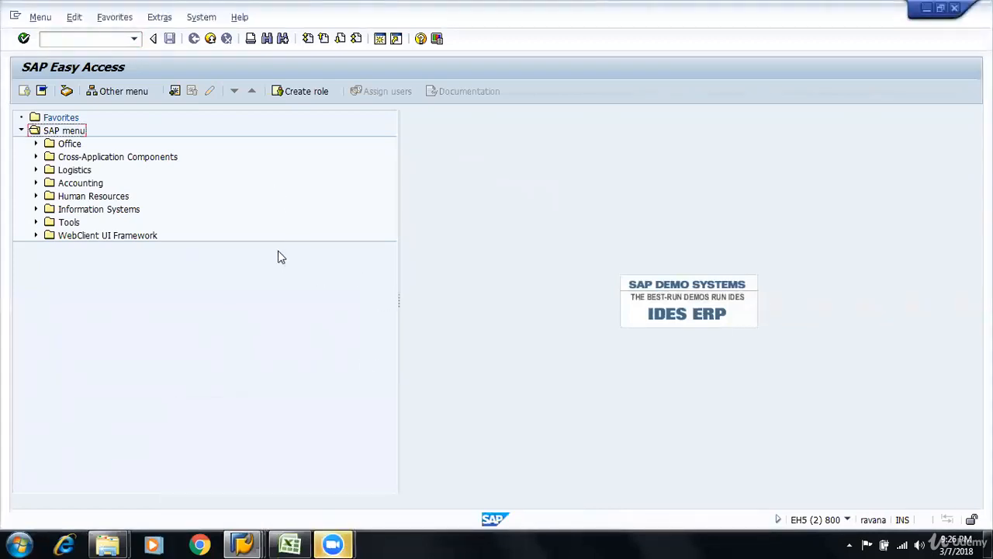
left_click(74, 40)
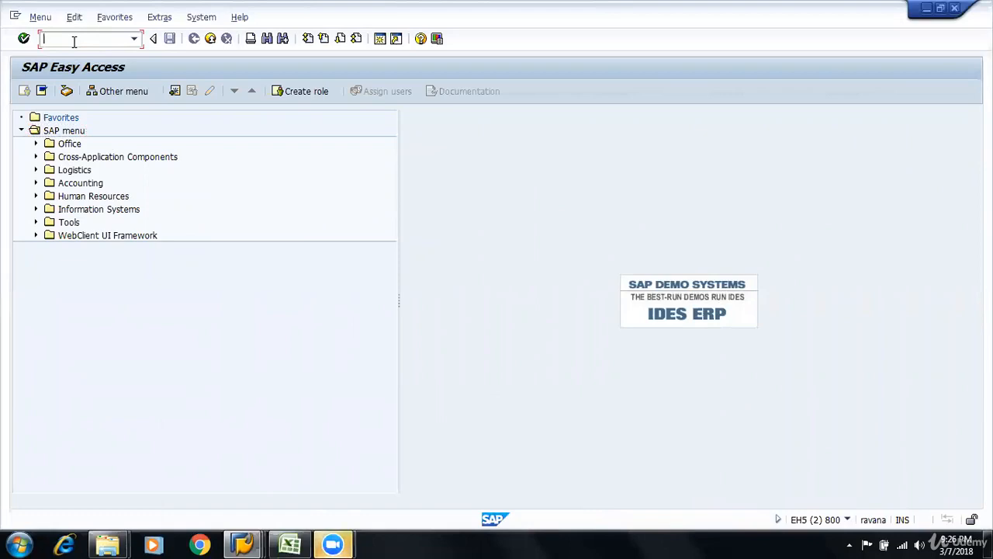
Switch back to the Excel notes and cancel the pending copy of H43:K43
left_click(256, 541)
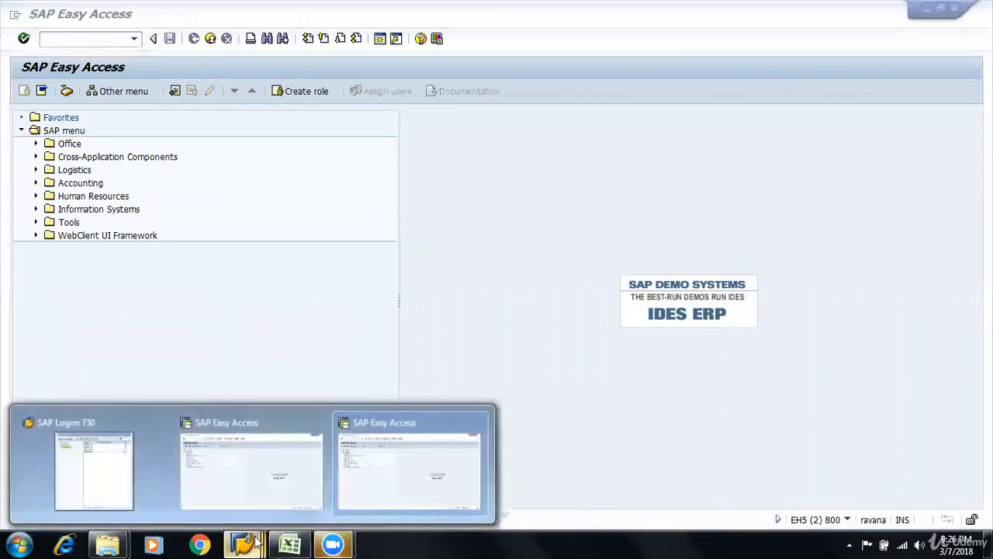
left_click(289, 543)
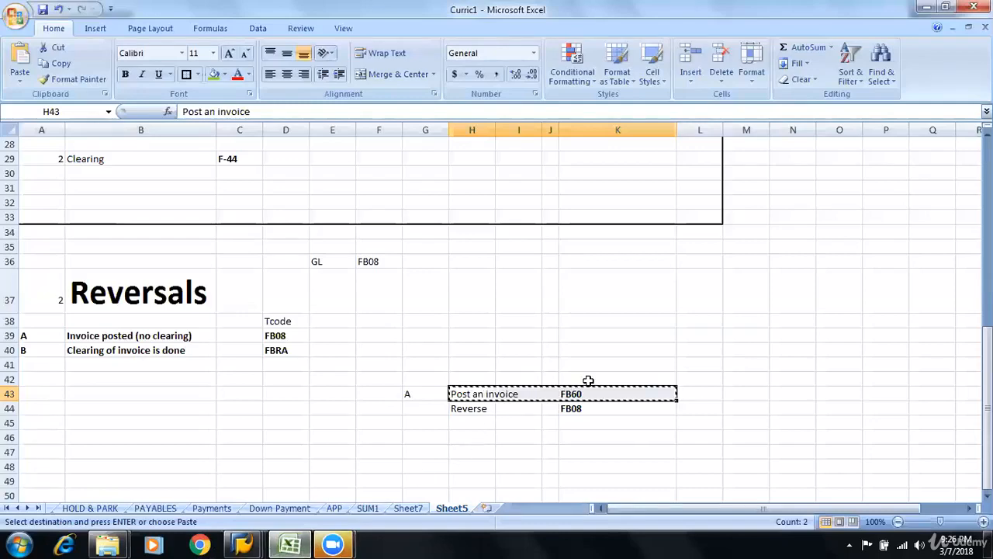
key("Escape")
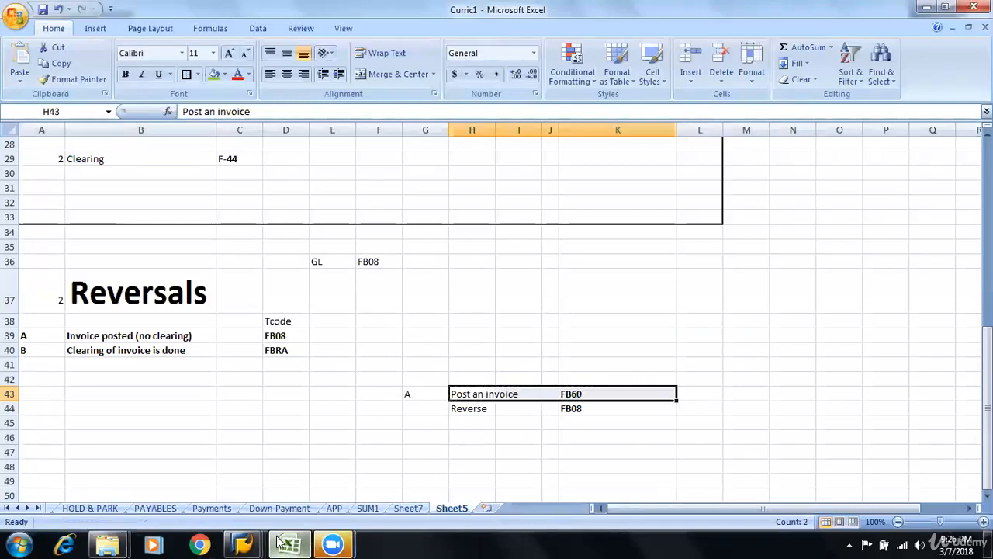
Switch to the SAP Easy Access window and open the vendor invoice entry transaction FB60
left_click(242, 544)
left_click(344, 488)
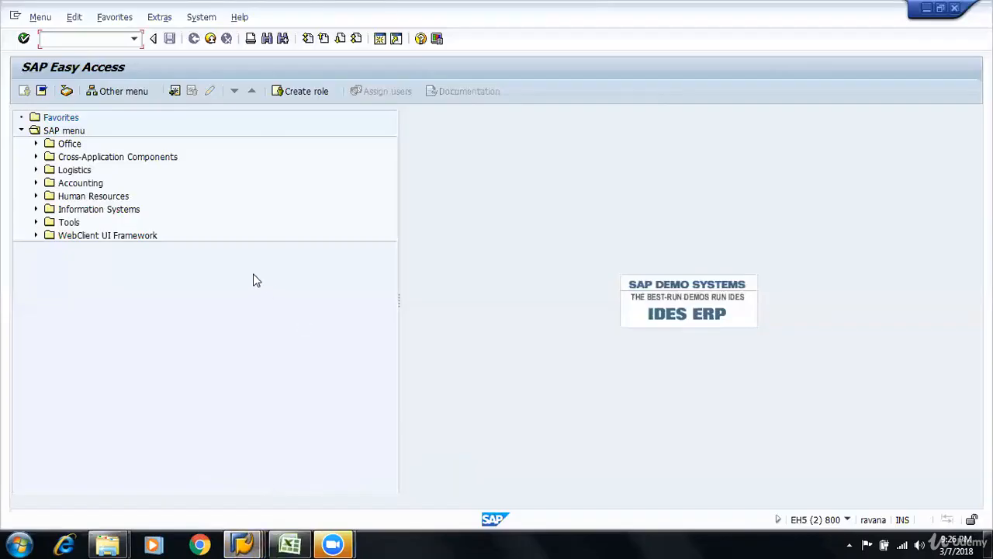
type("DF")
type("60")
key("Return")
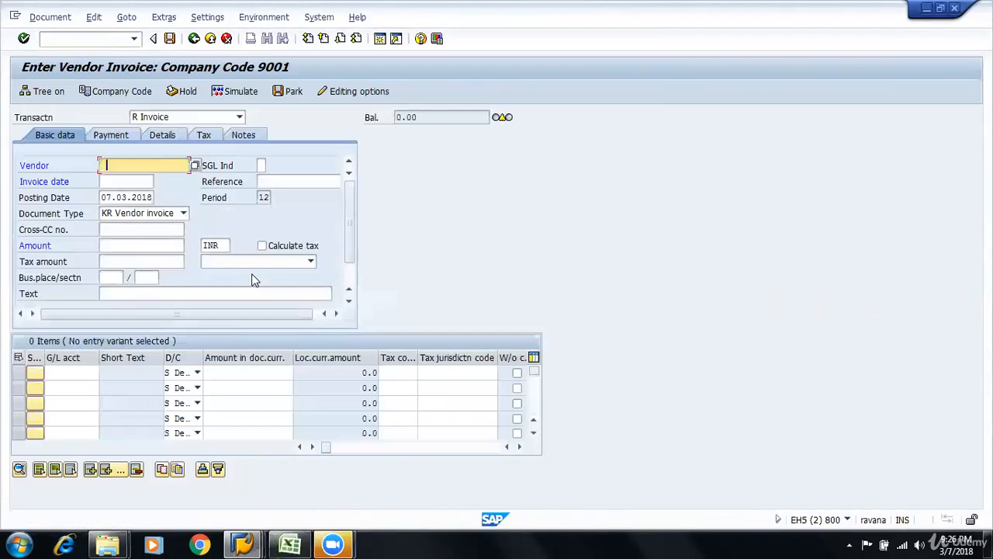
Fill in the vendor number and set the invoice date to 07.03.2018 in the vendor invoice's basic data
key("Down")
key("Tab")
key("Tab")
key("Down")
key("Tab")
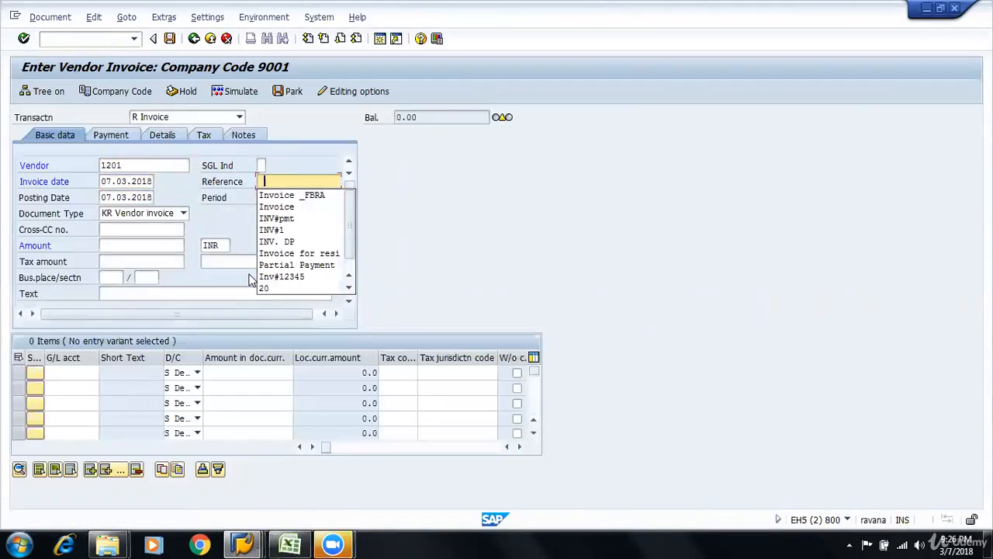
Set the vendor invoice's reference to "Invoice"
key("Down")
key("Return")
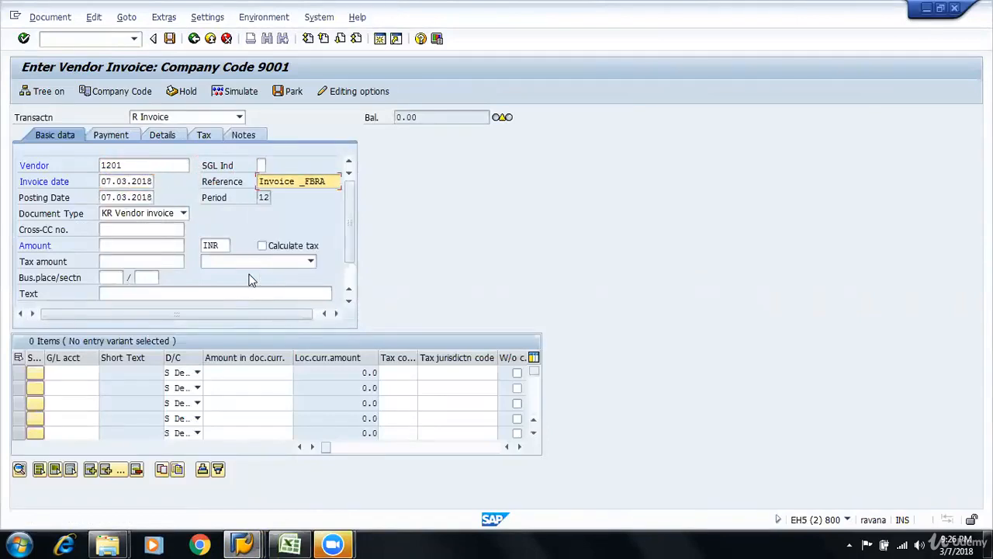
key("BackSpace")
key("BackSpace")
key("BackSpace")
key("BackSpace")
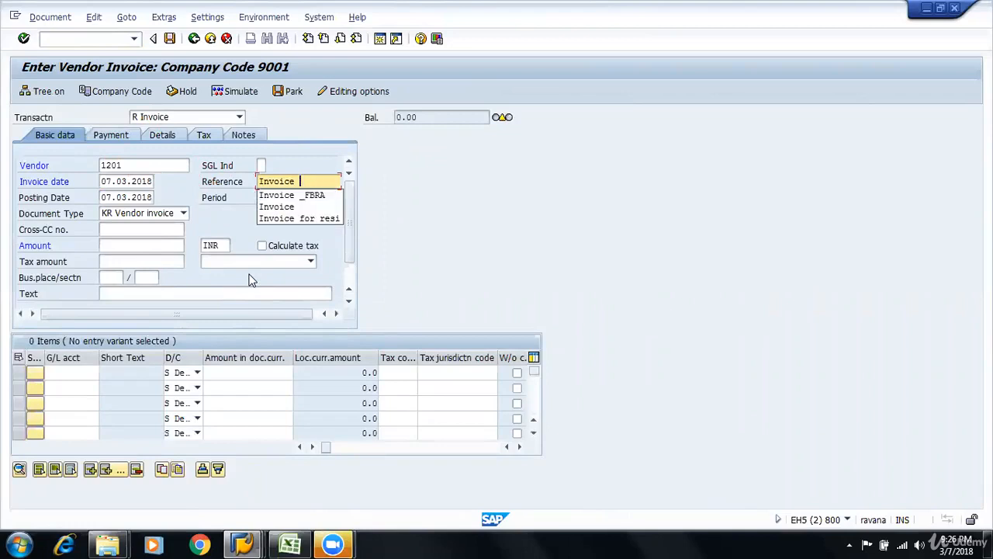
Enter an invoice amount of 2000 INR and the text "Invocie", confirming the basic data
key("Tab")
key("Tab")
key("Tab")
key("Tab")
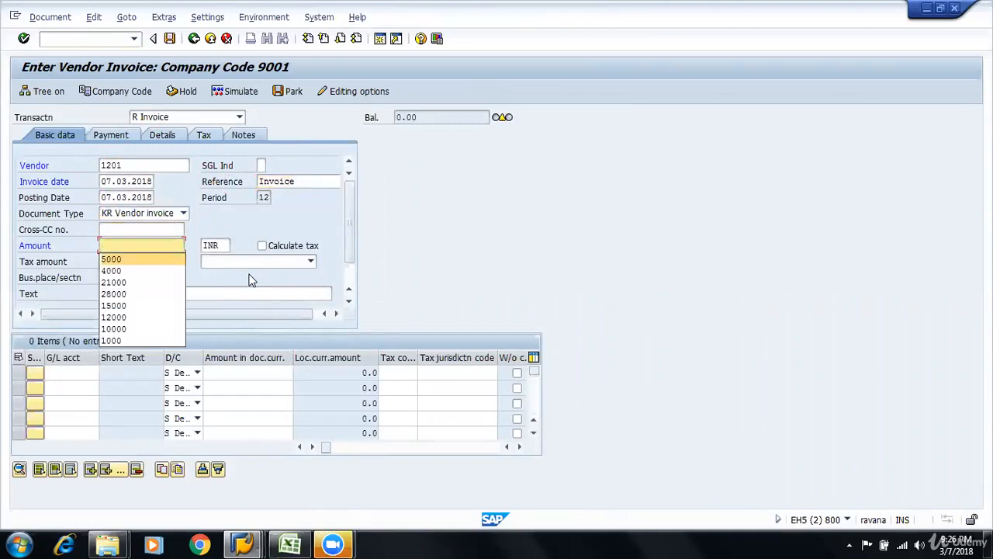
type("2000")
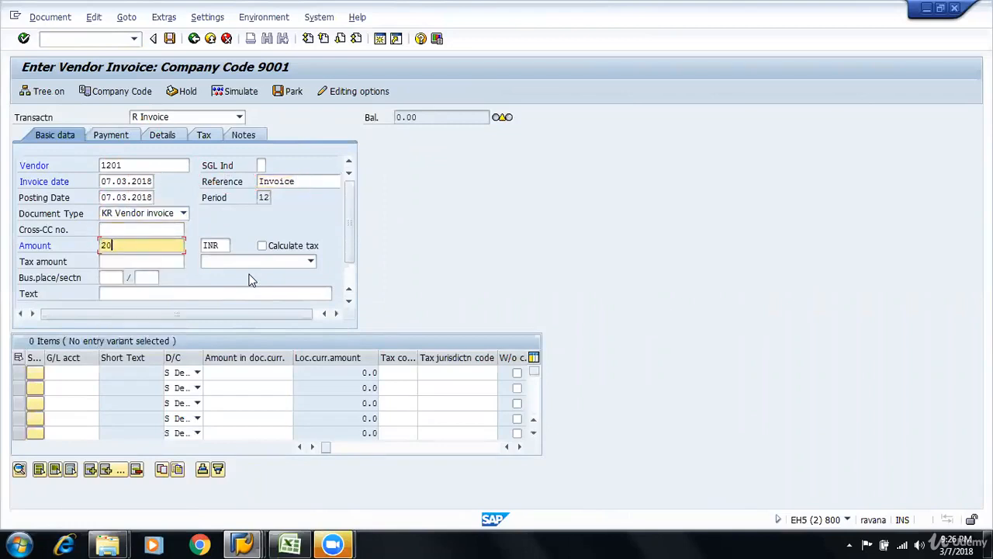
key("Tab")
key("Tab")
key("Tab")
key("Tab")
key("Tab")
key("Tab")
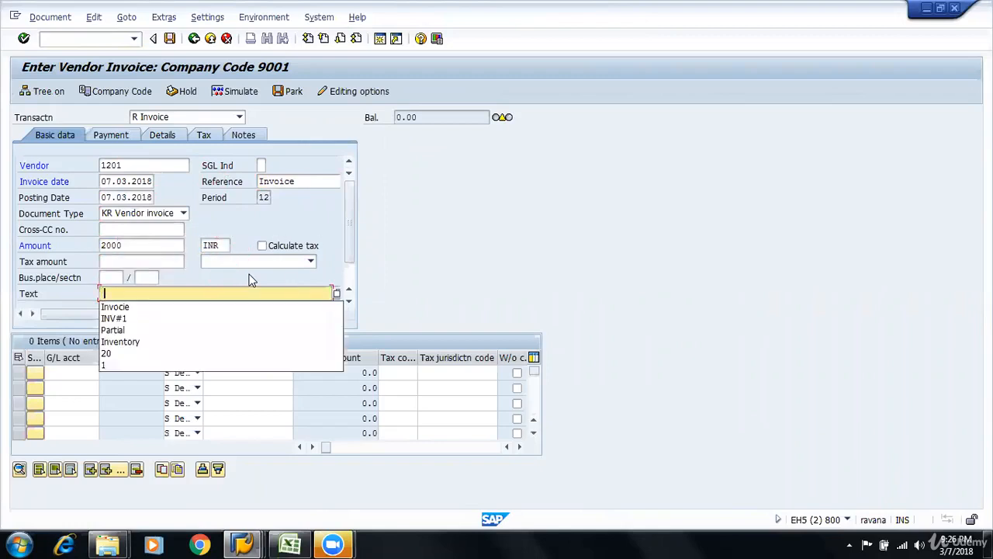
key("Down")
key("Return")
key("Return")
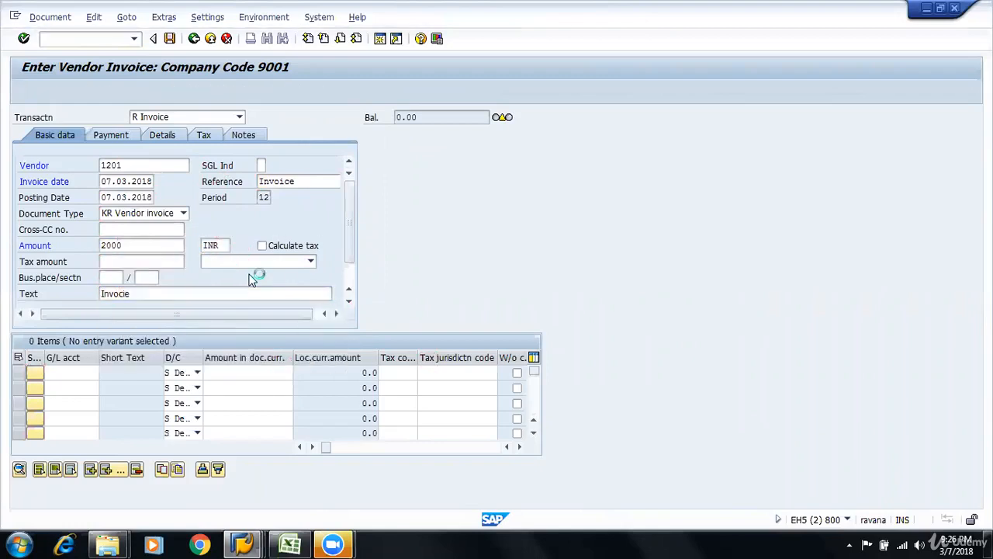
key("Return")
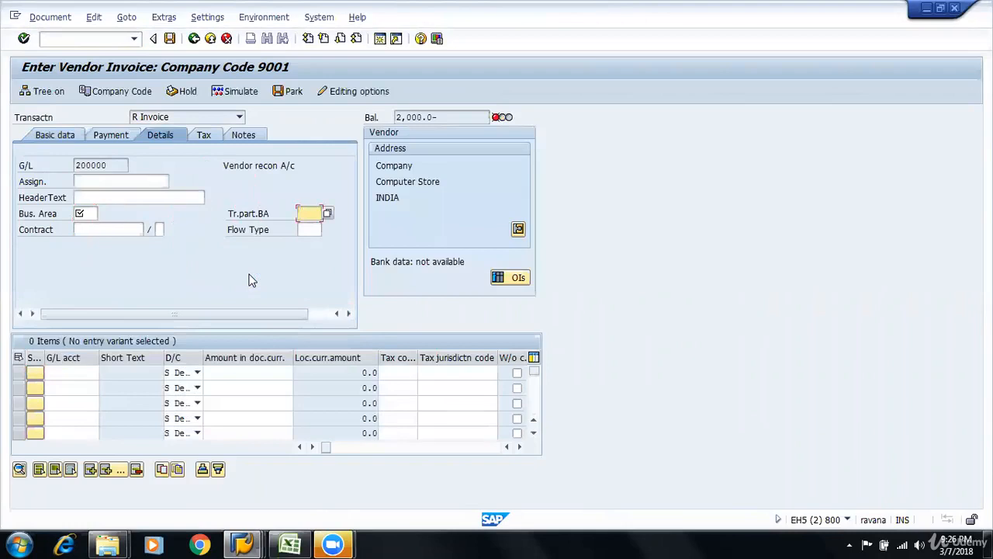
Set the business area in the invoice details to 1201
key("shift+Tab")
key("Down")
key("Return")
Add a debit line item on G/L account 400000 with an amount of 2,000
key("ctrl+Tab")
key("Down")
key("Return")
key("Tab")
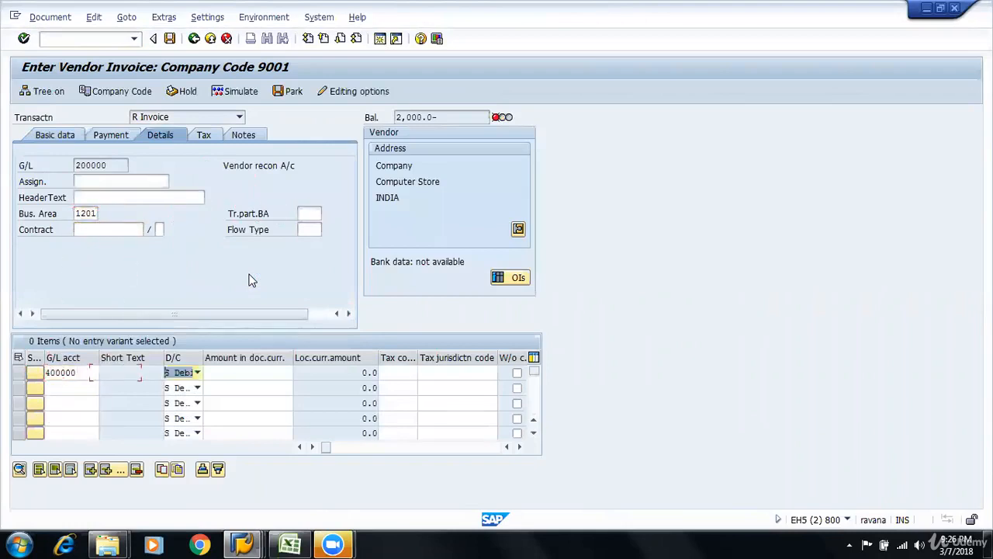
key("Tab")
key("BackSpace")
type("2,000")
key("Return")
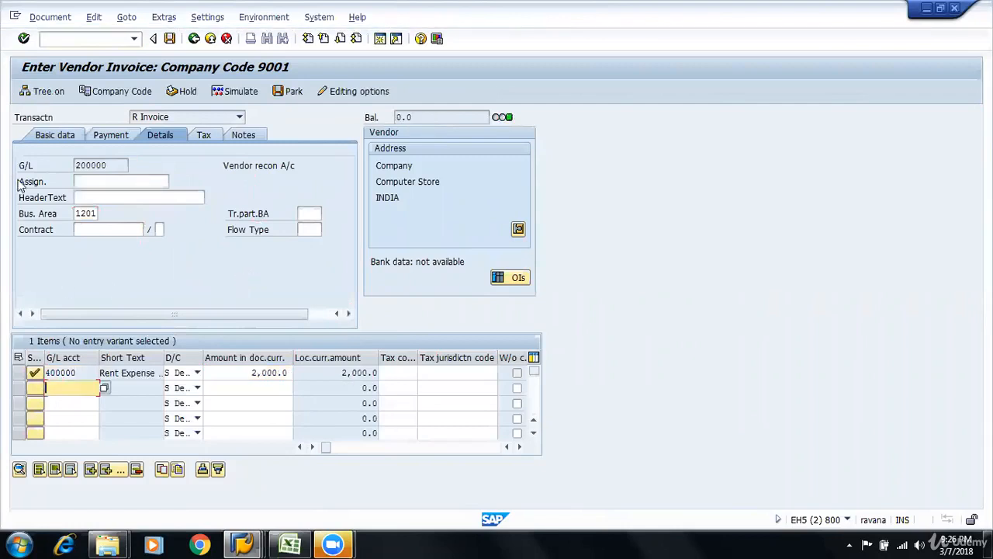
Simulate the vendor invoice, check the rent expense posting in the document overview, and post the document
left_click(50, 136)
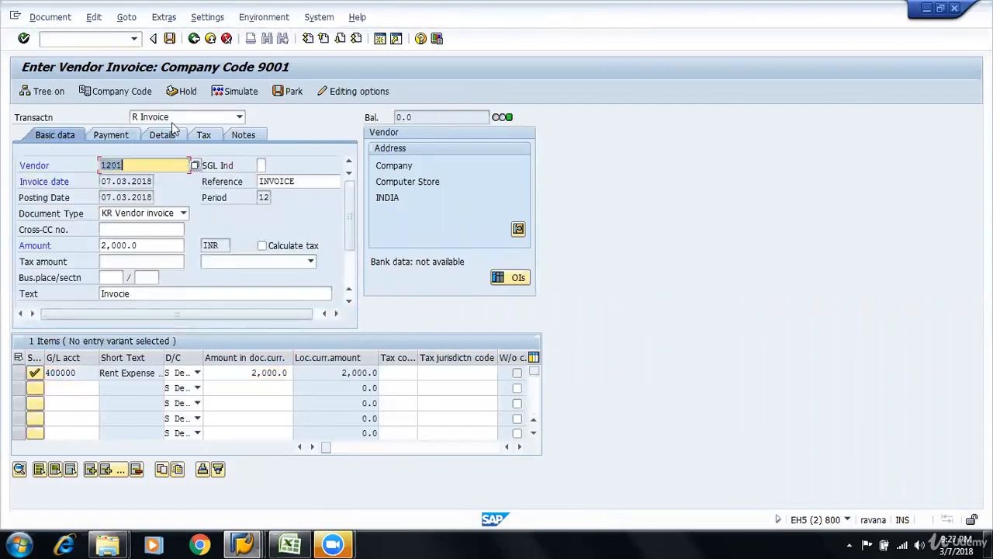
left_click(232, 91)
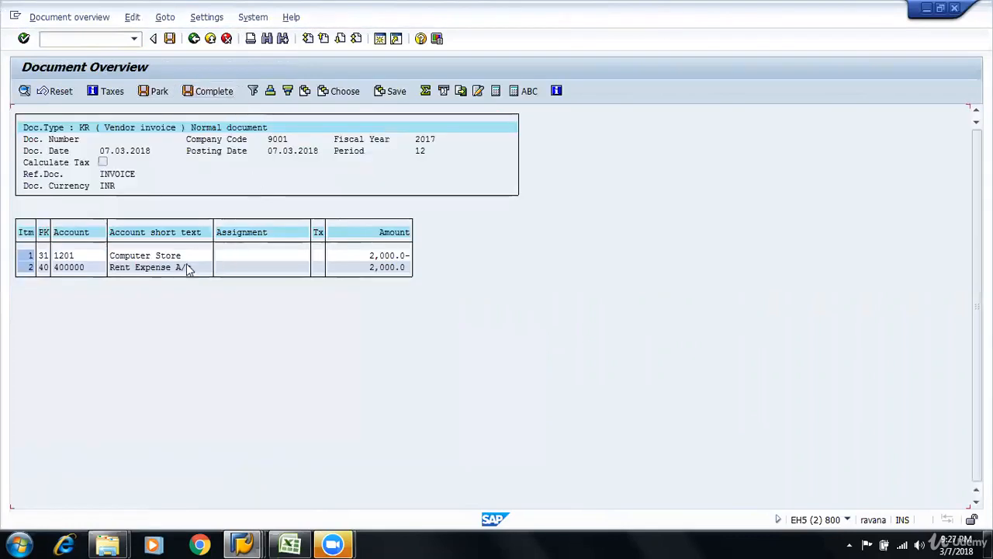
left_click(193, 270)
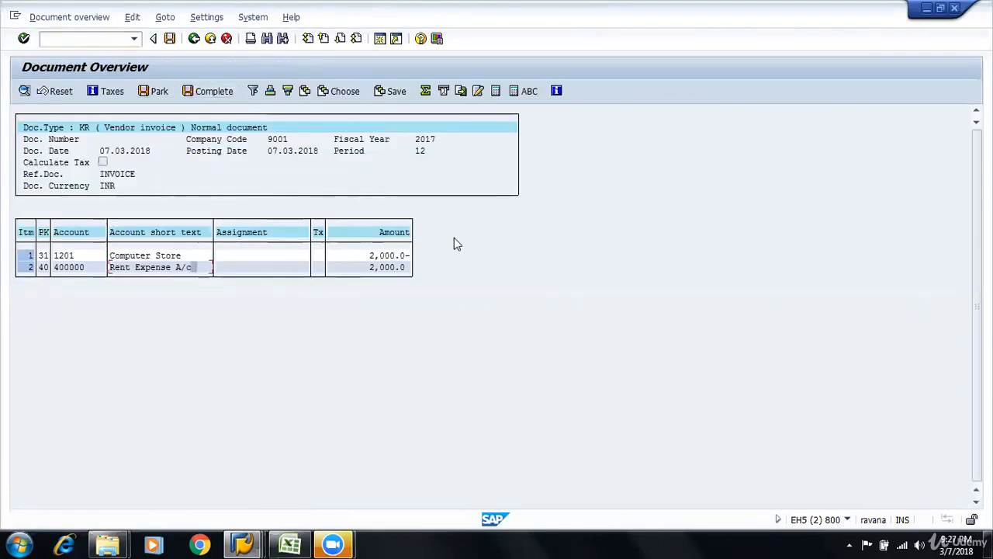
left_click(169, 39)
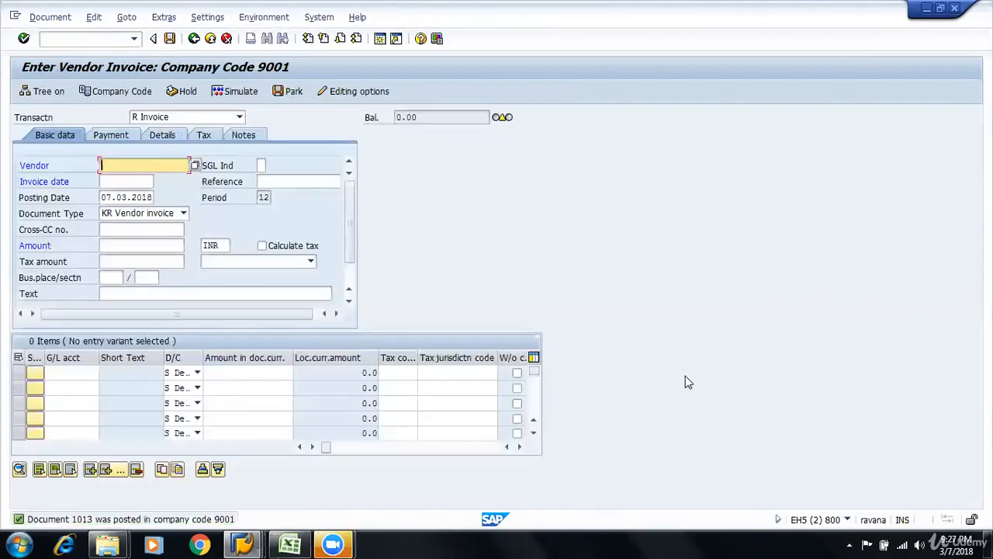
Try to open the vendor line item report FBL1N in a separate session alongside the invoice entry screen
left_click(256, 543)
left_click(95, 35)
left_click(83, 39)
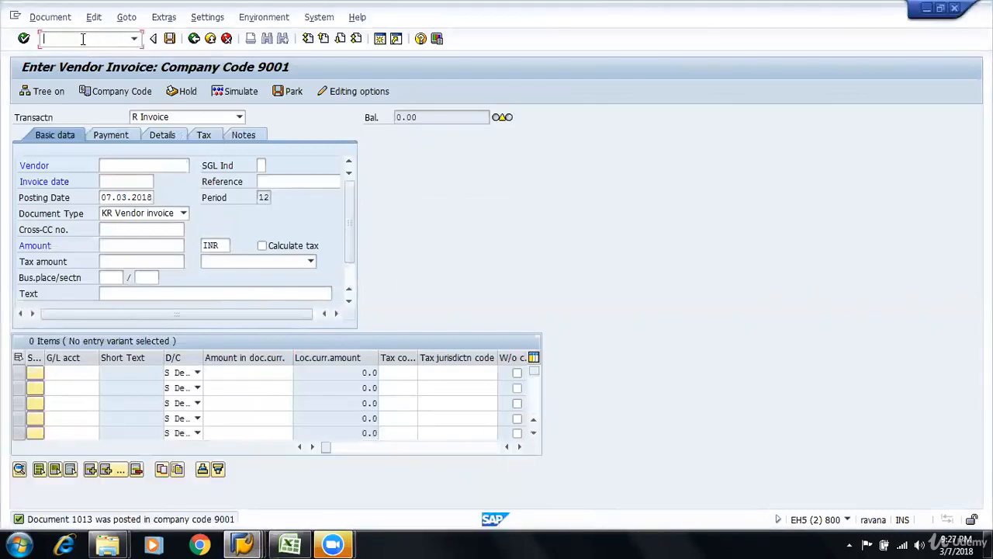
type("/OFBL1N")
key("Return")
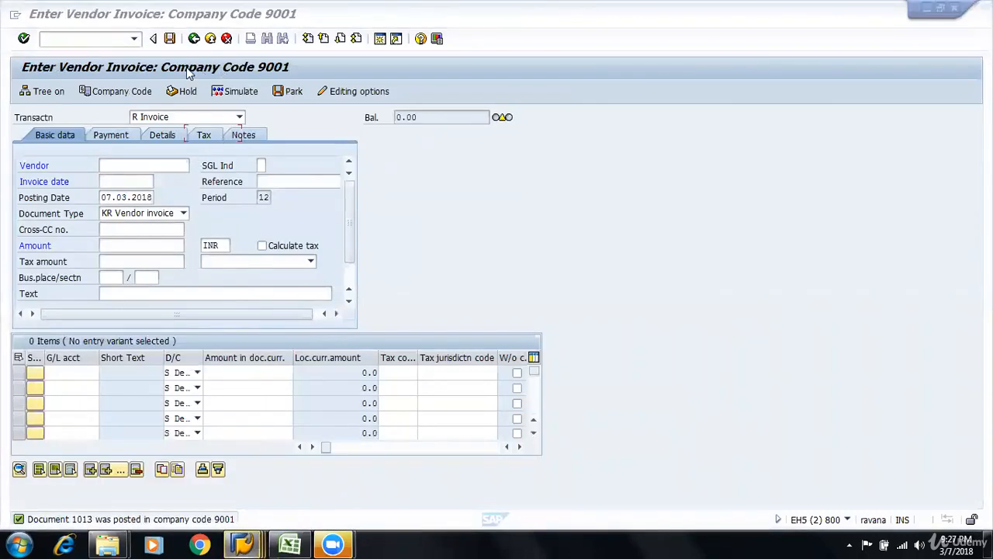
left_click(242, 543)
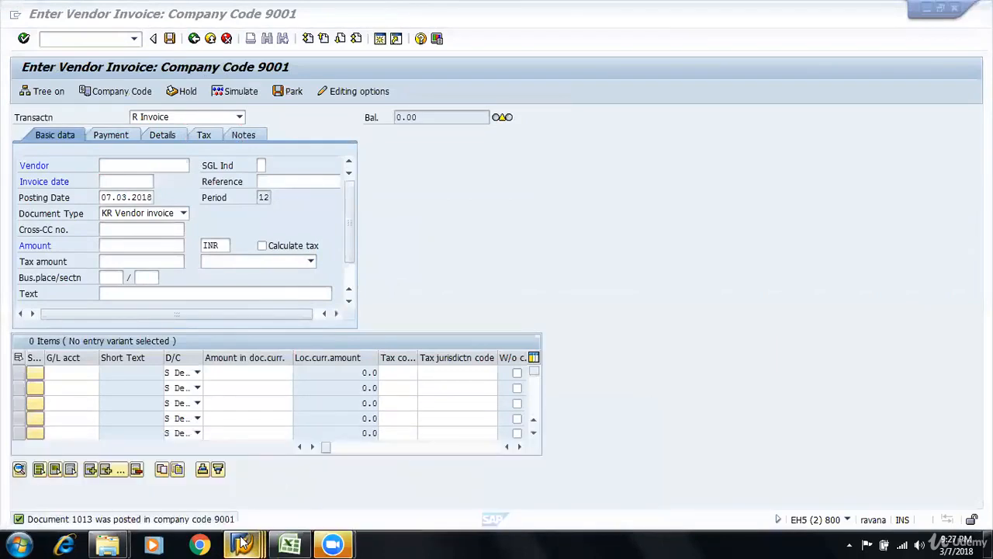
left_click(44, 17)
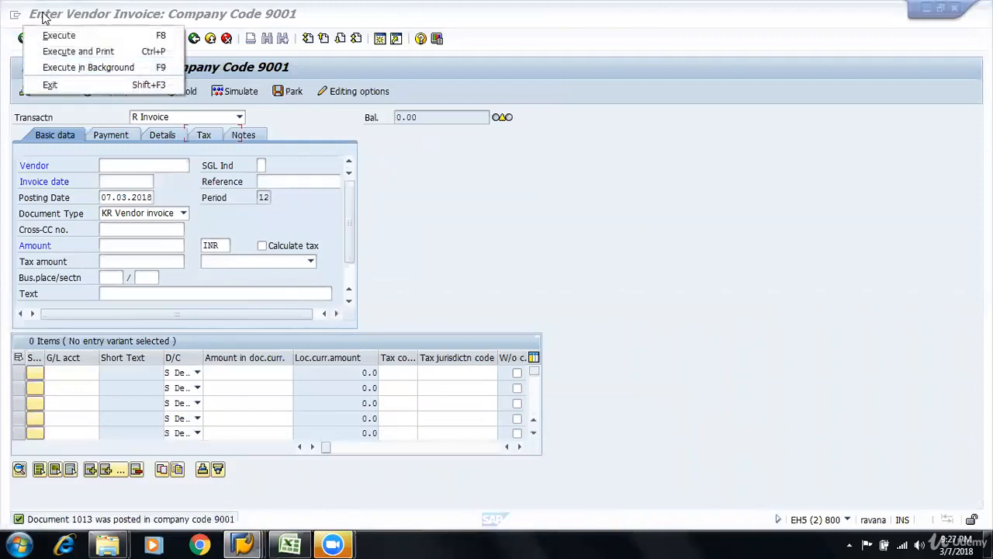
left_click(785, 299)
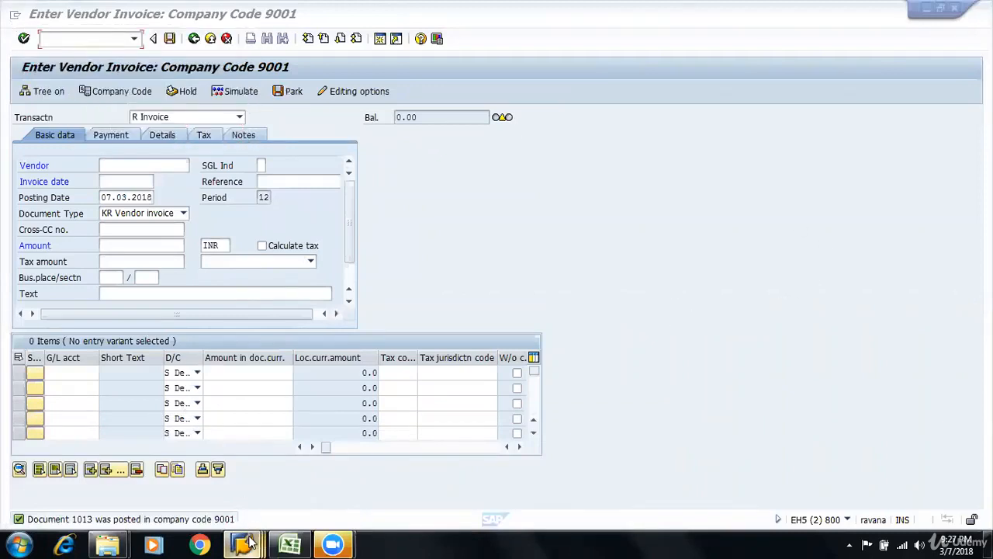
Return to the Enter Vendor Invoice window and launch FBL1N in a new session
mouse_move(245, 543)
left_click(391, 474)
left_click(97, 40)
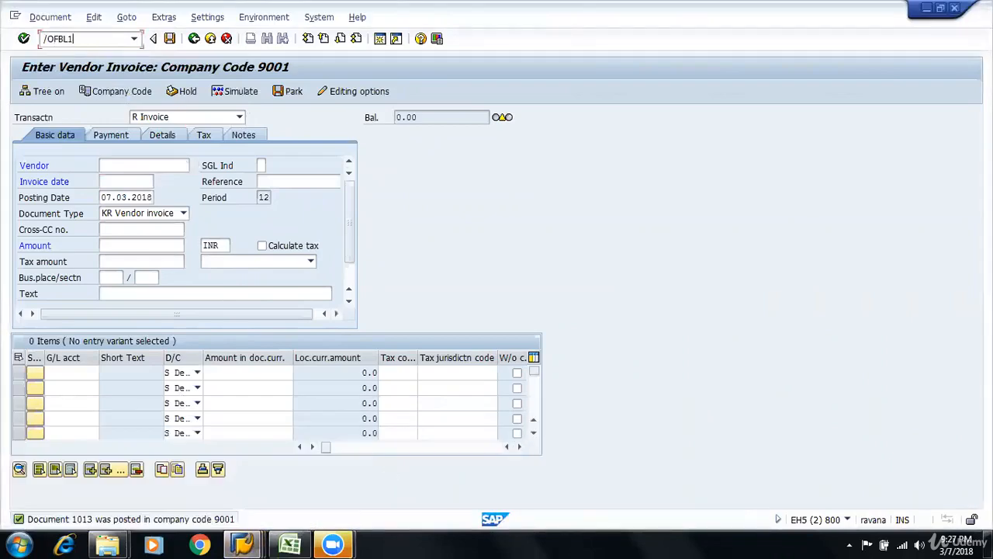
key("Return")
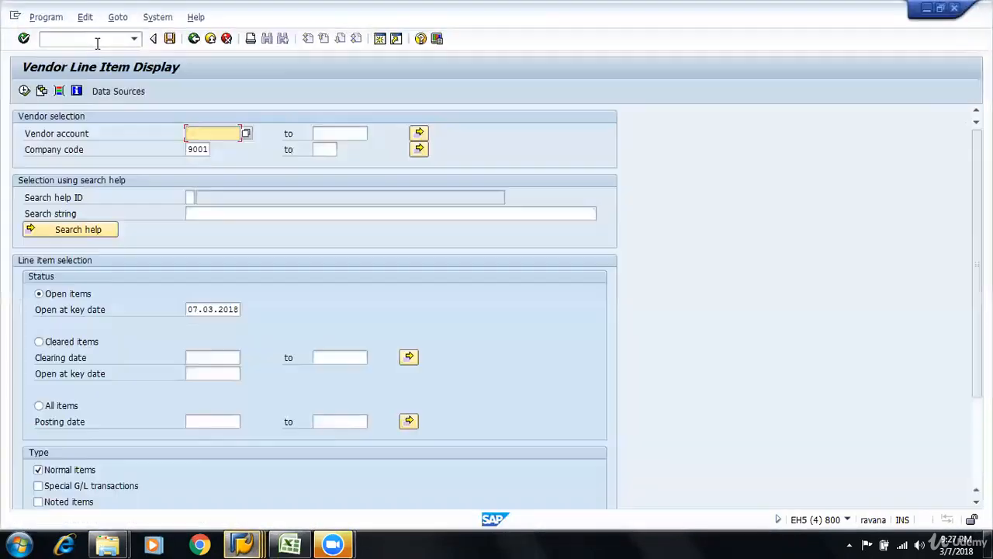
Run the vendor line item report for all items in company code 9001 with posting date 07.03.2018
left_click(39, 405)
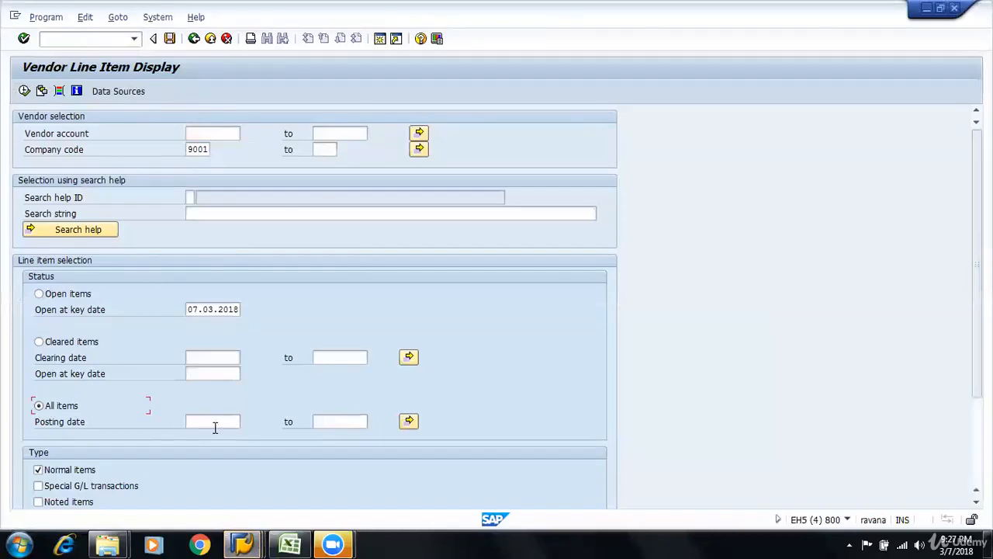
left_click(203, 421)
left_click(222, 436)
key("BackSpace")
key("BackSpace")
key("BackSpace")
key("BackSpace")
key("BackSpace")
key("BackSpace")
key("BackSpace")
key("BackSpace")
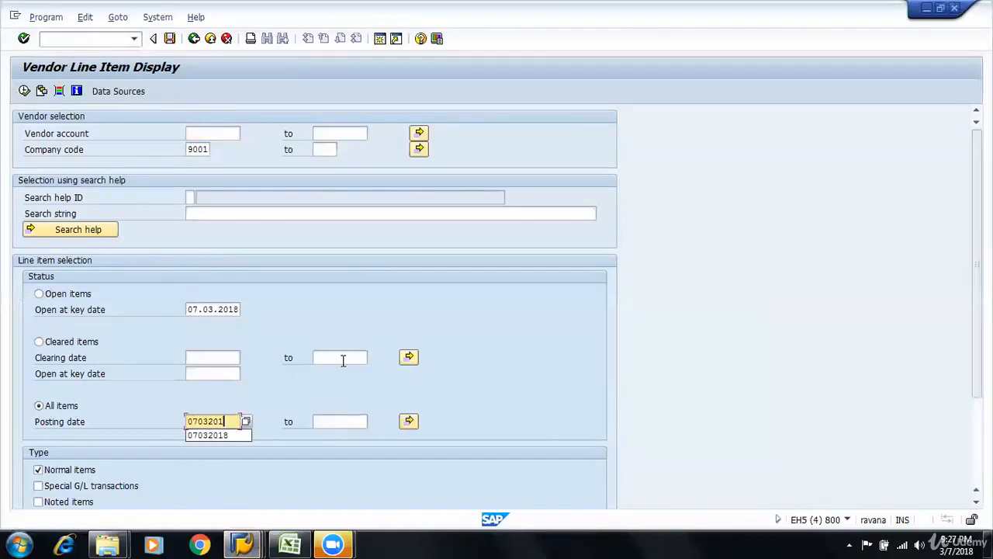
key("Down")
key("Return")
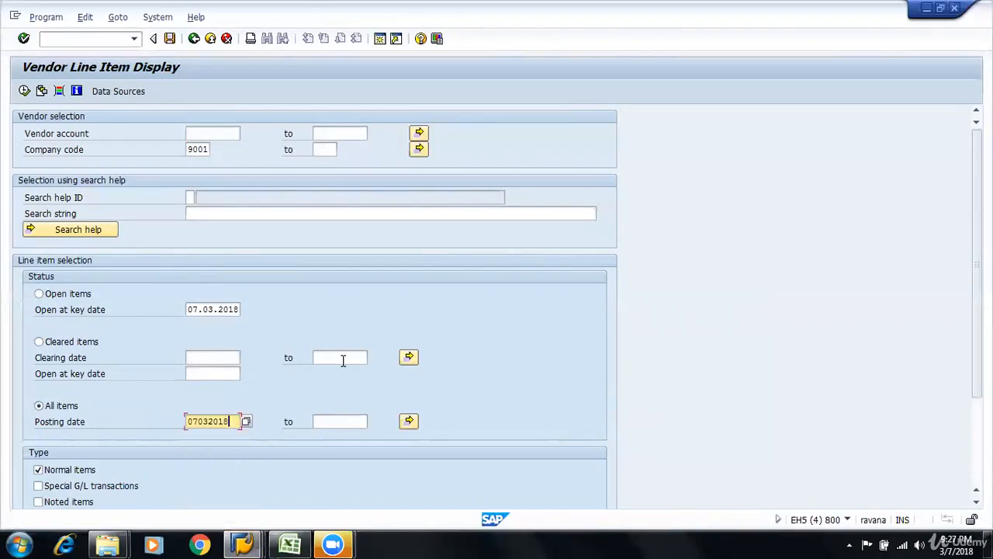
key("F8")
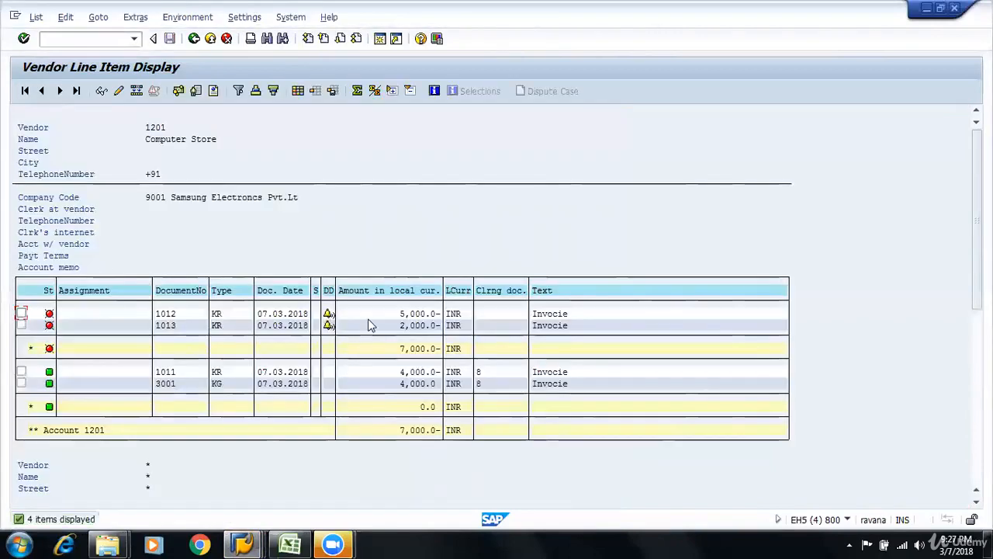
Examine the newly posted 2,000 invoice line, including its document number, document type and amount
left_click(402, 326)
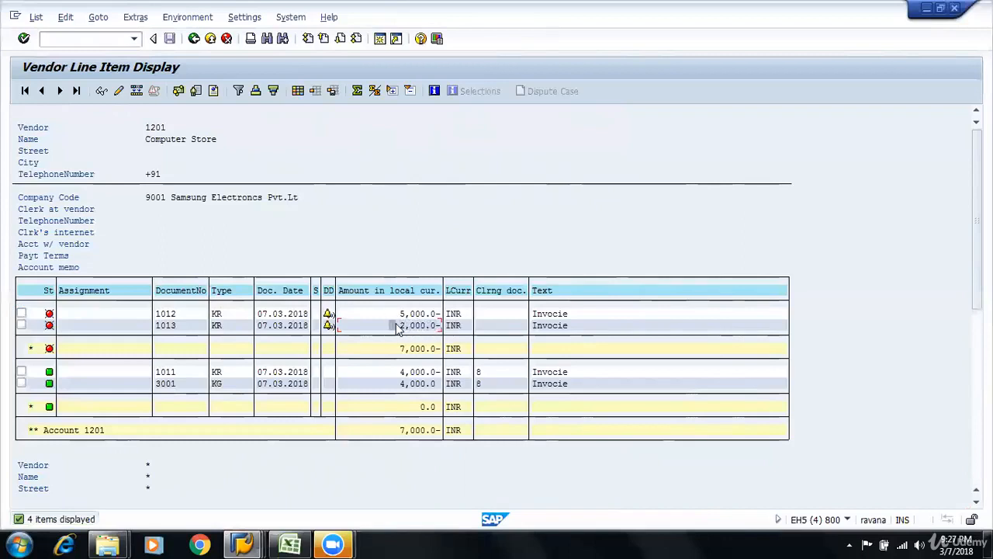
left_click(163, 327)
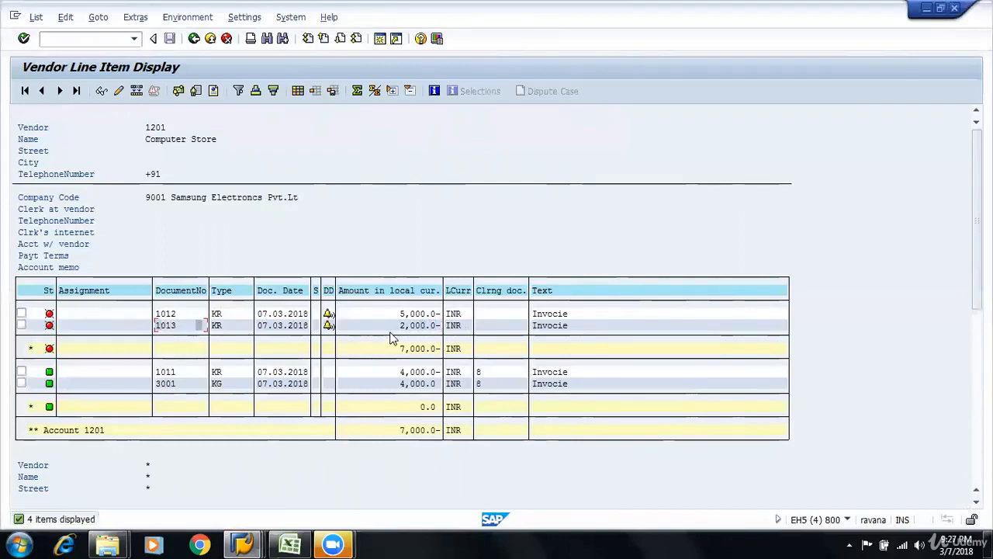
left_click(249, 326)
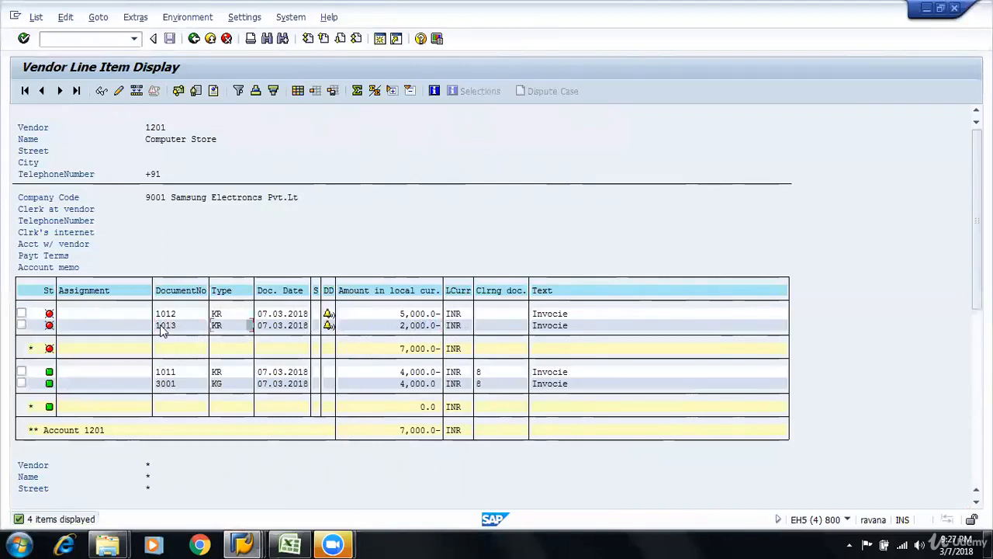
left_click(426, 332)
left_click(184, 314)
left_click(398, 329)
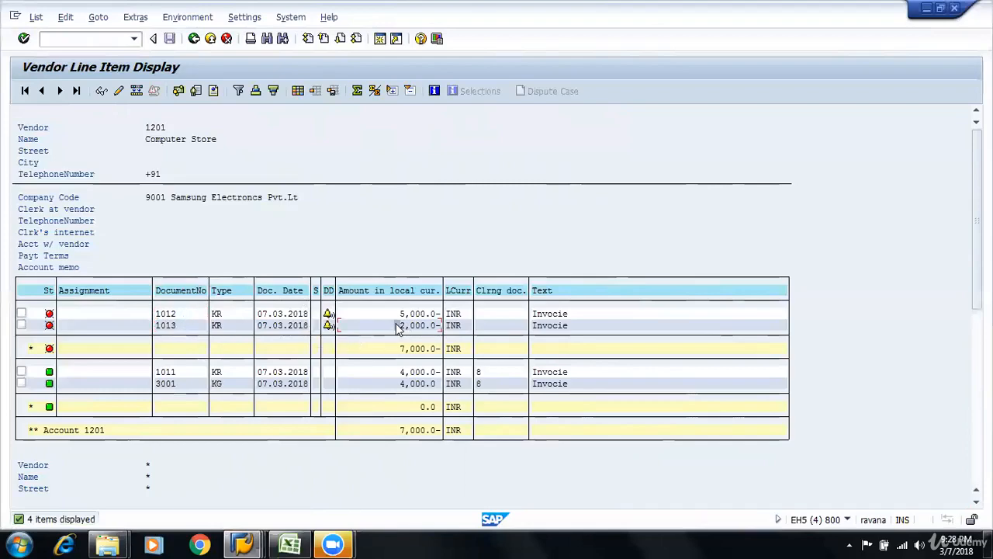
Try to open another transaction in a new session from the vendor line item list
key("alt+Tab")
key("alt+Tab")
key("alt+Tab")
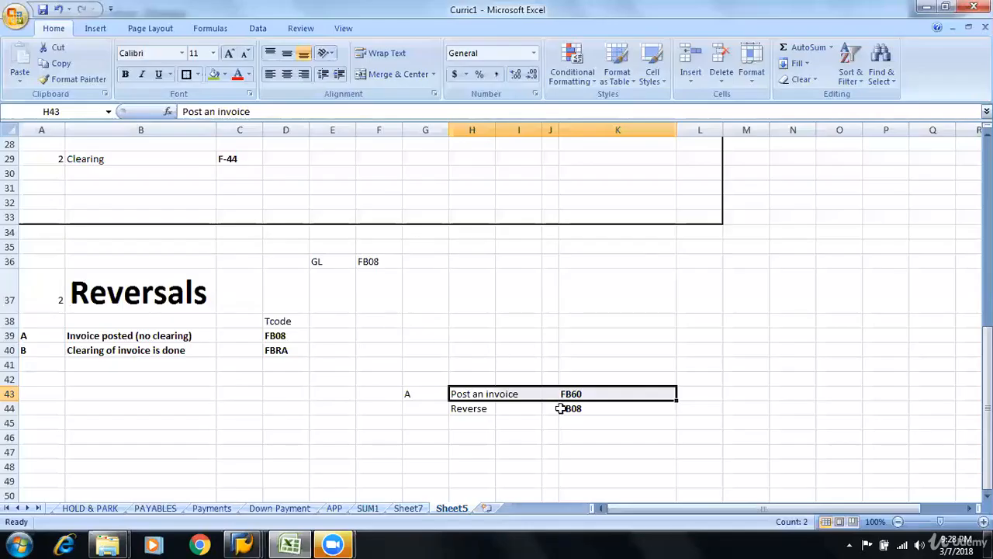
left_click_drag(466, 411, 591, 406)
key("alt+Tab")
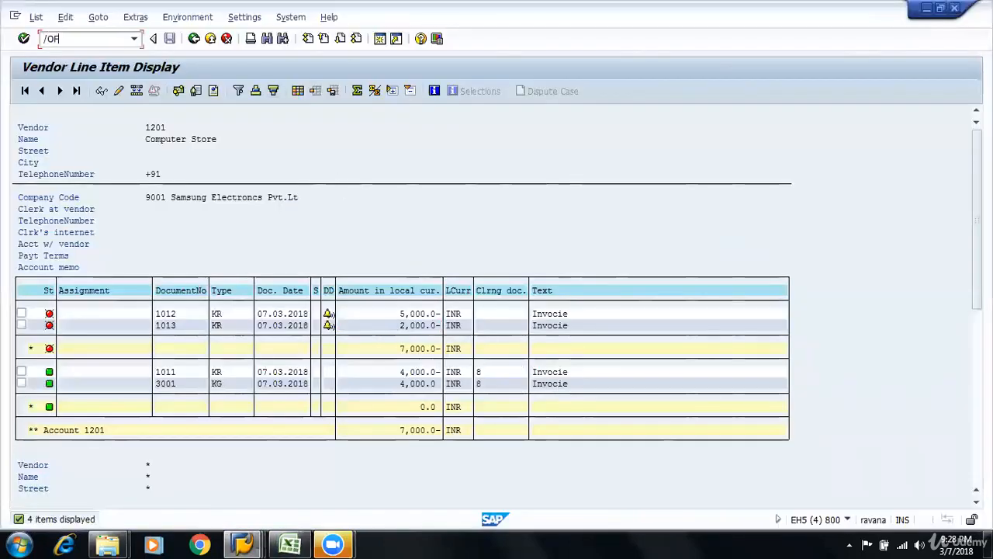
key("Return")
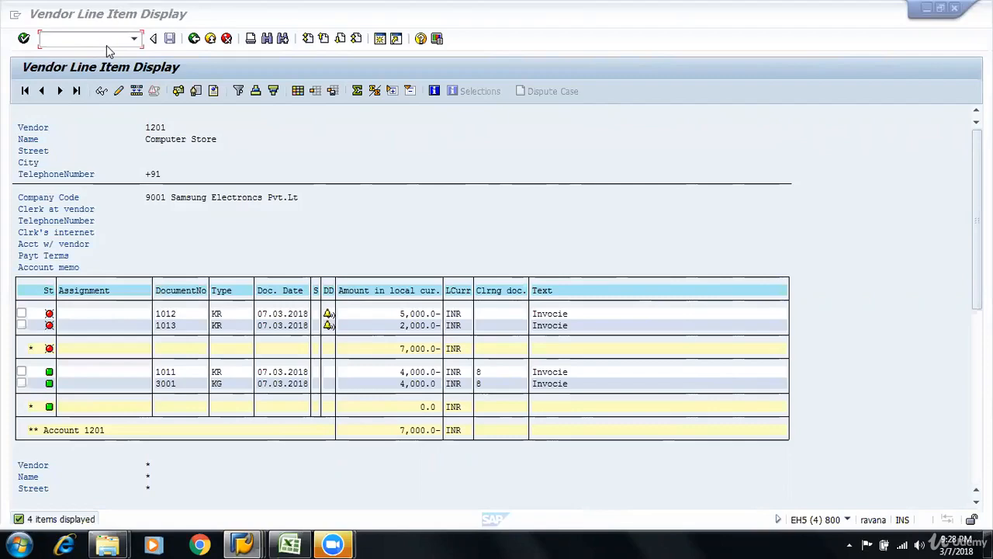
Close the blank Vendor Line Item Display and SAP Easy Access session windows
mouse_move(242, 541)
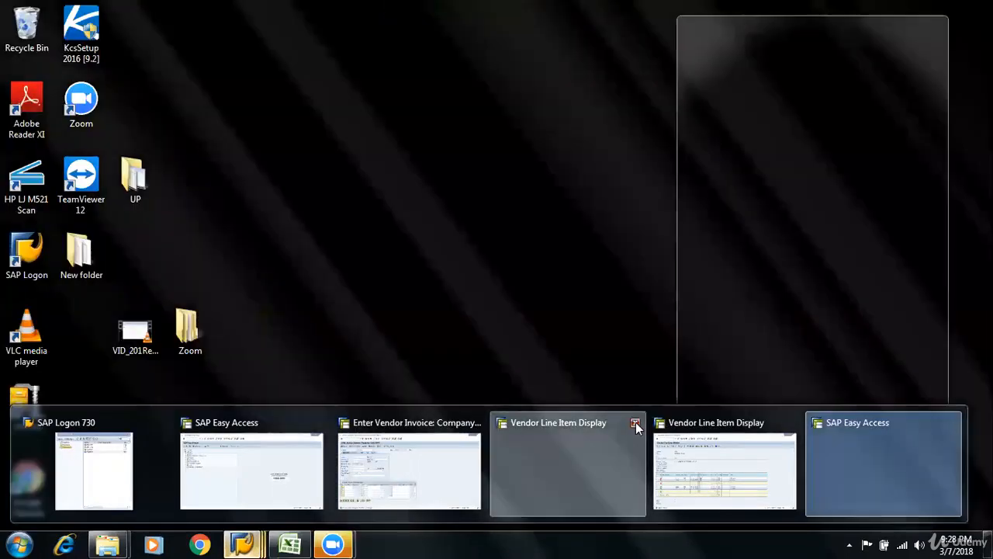
left_click(635, 423)
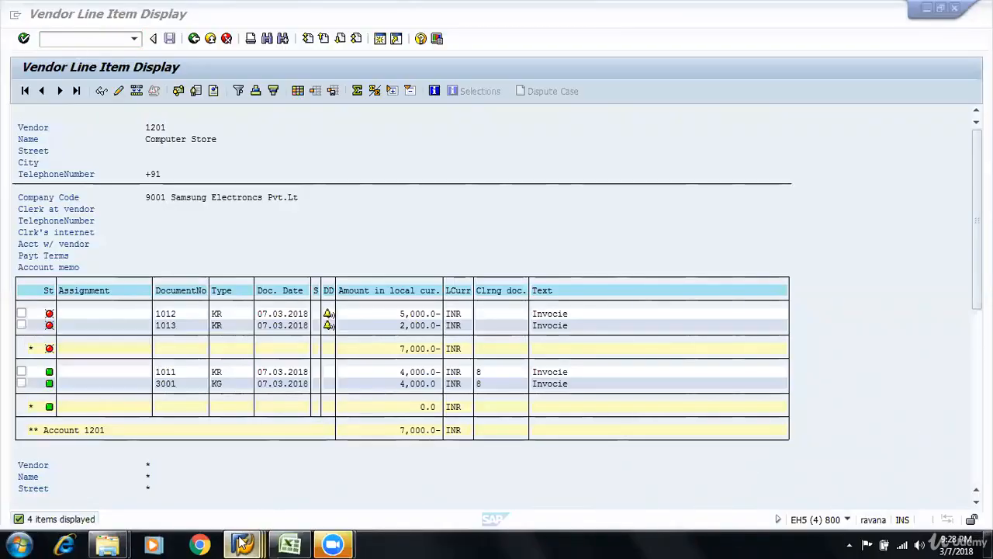
mouse_move(243, 543)
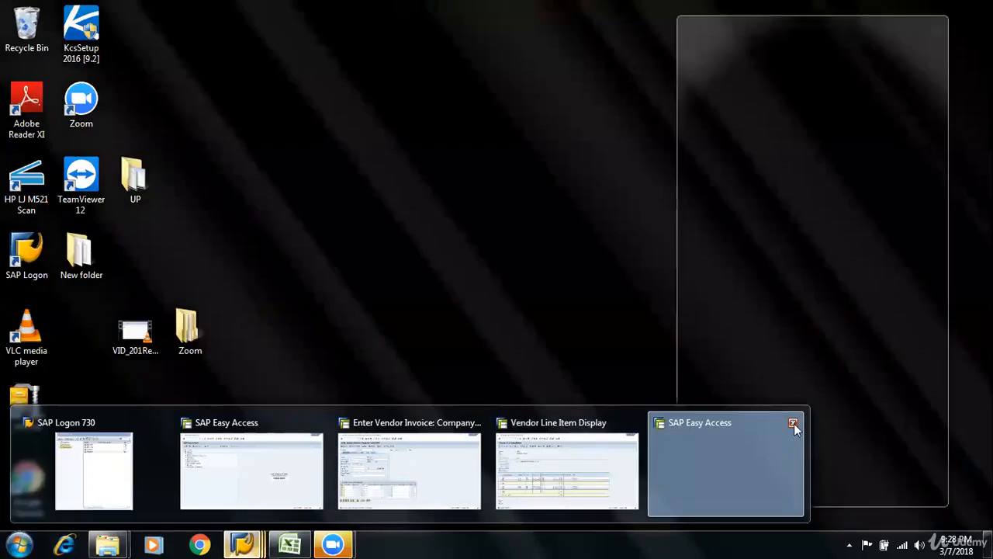
left_click(793, 423)
Return to the Vendor Line Item Display and open transaction FB08 in a new session
left_click(574, 429)
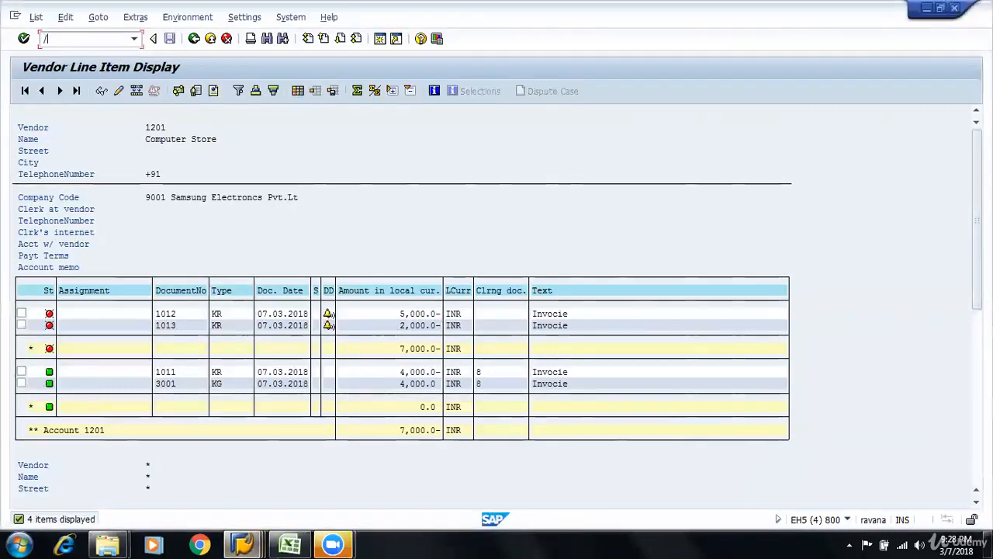
key("Return")
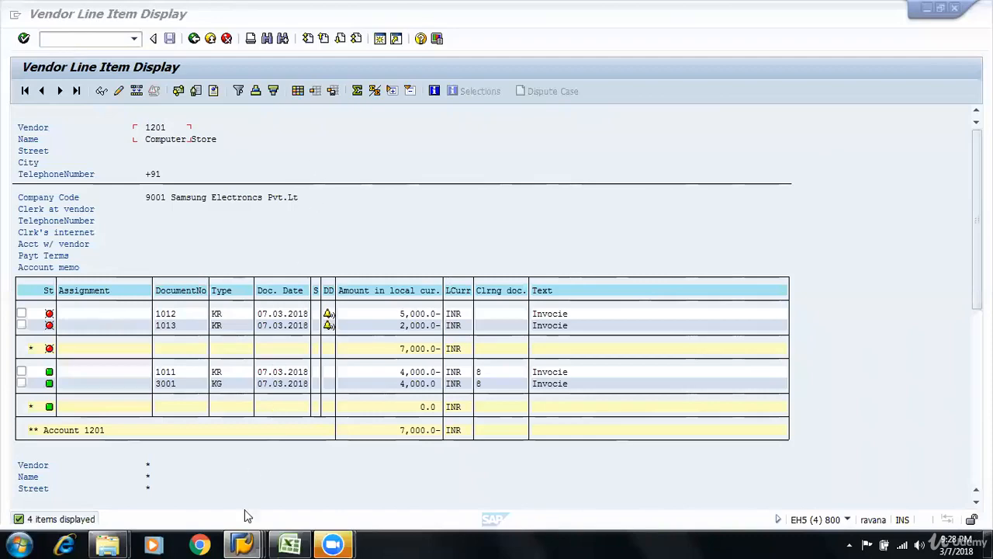
mouse_move(242, 543)
left_click(554, 449)
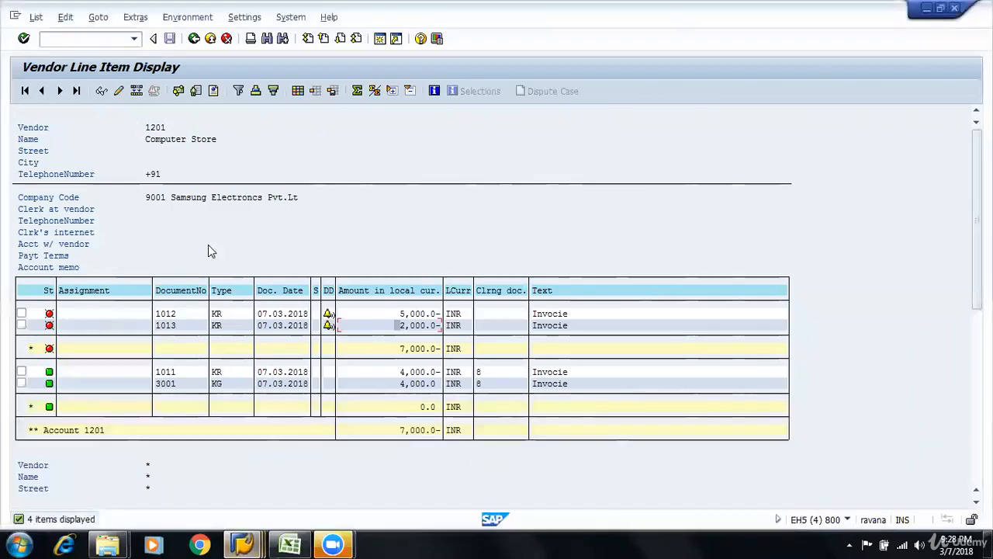
type("/ofb08")
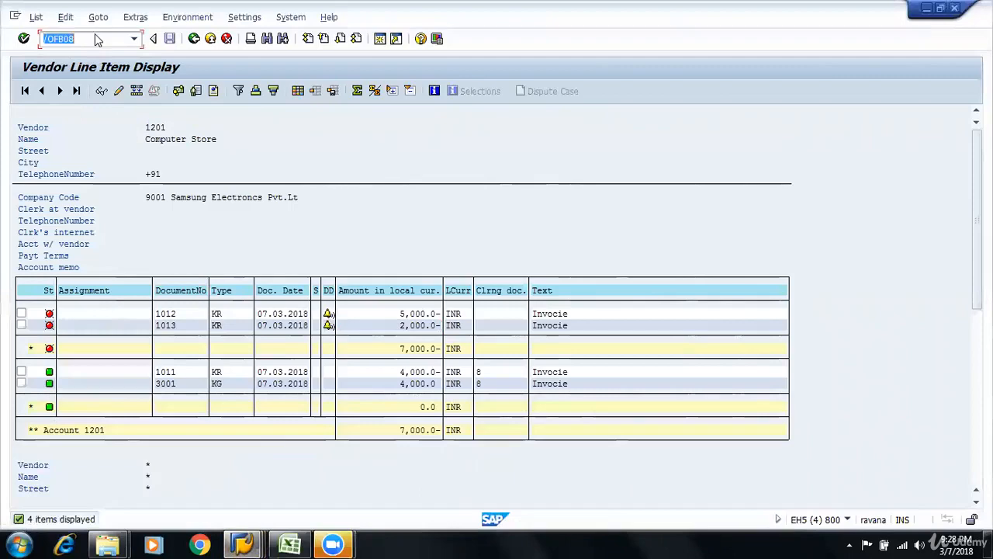
key("Return")
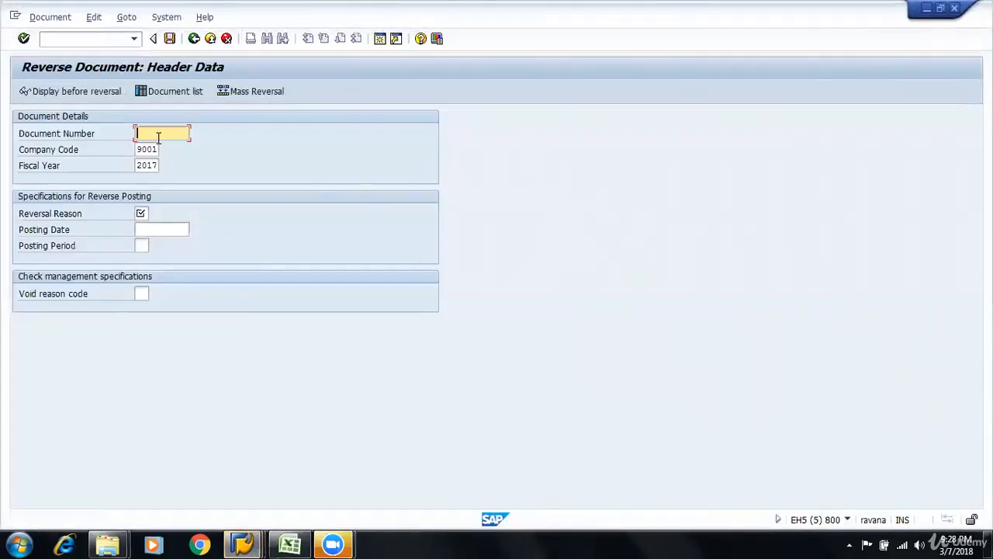
Reverse document 1013 in company code 9001, fiscal year 2017, with reversal reason 01, and post the reversal
key("alt+Tab")
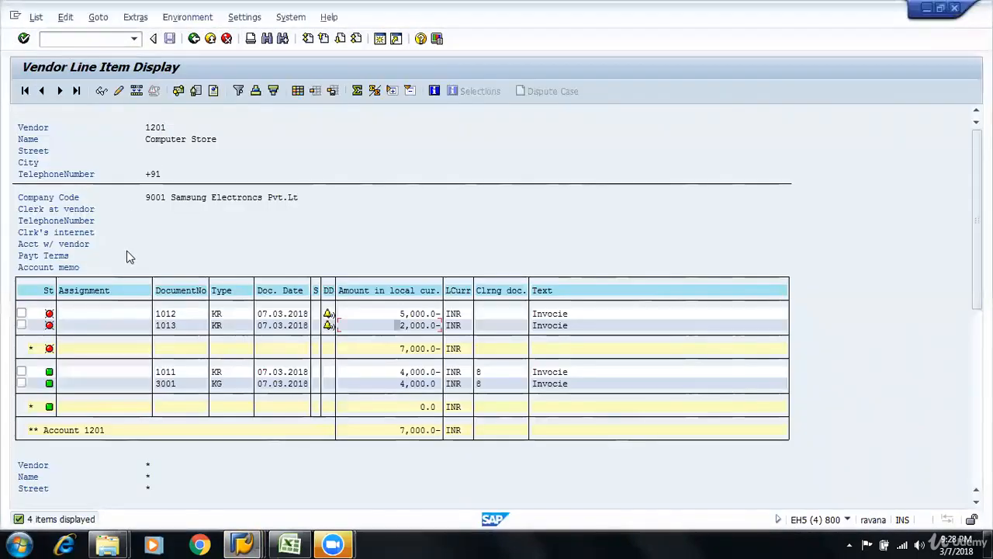
key("alt+Tab")
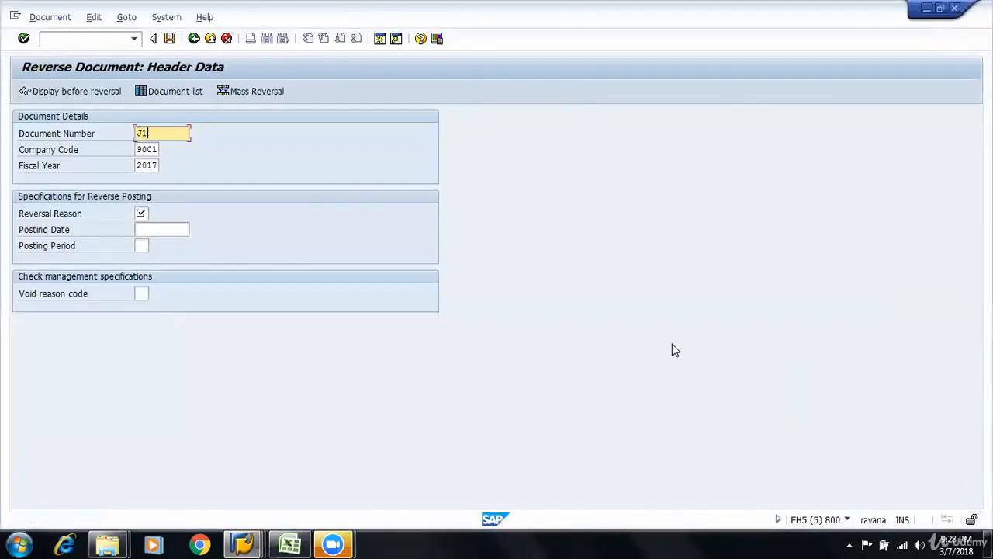
type("013")
left_click(142, 212)
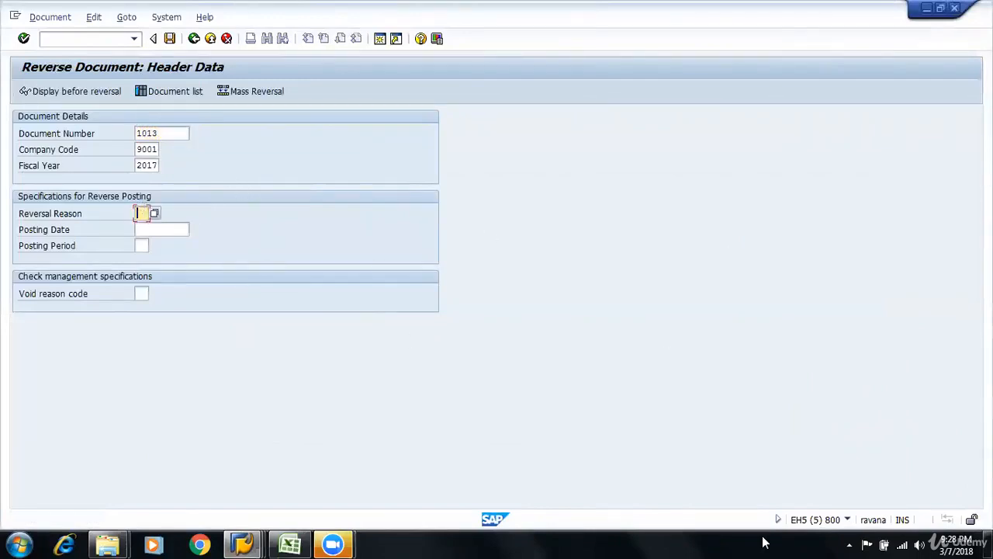
type("1")
left_click(170, 41)
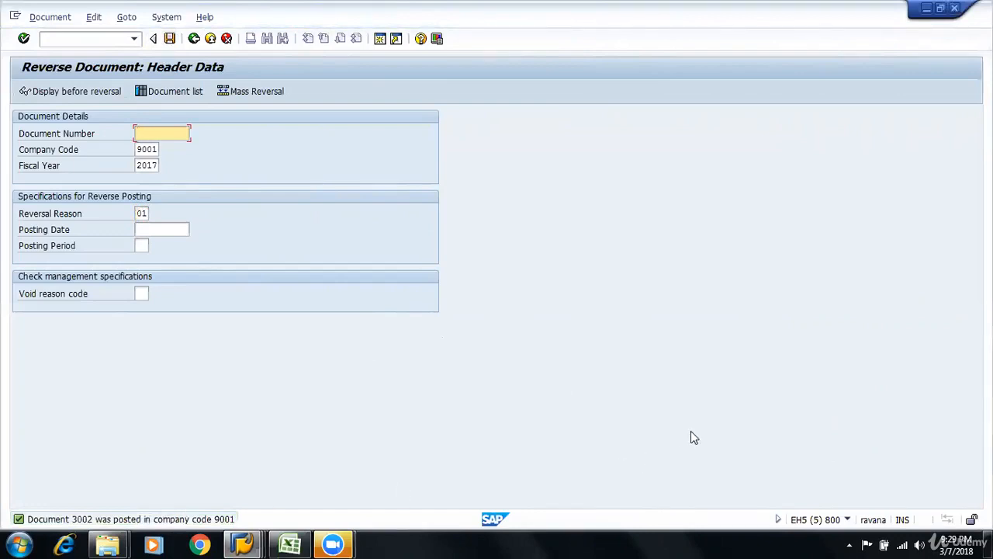
Return to the vendor line item list and refresh it
key("alt+Tab")
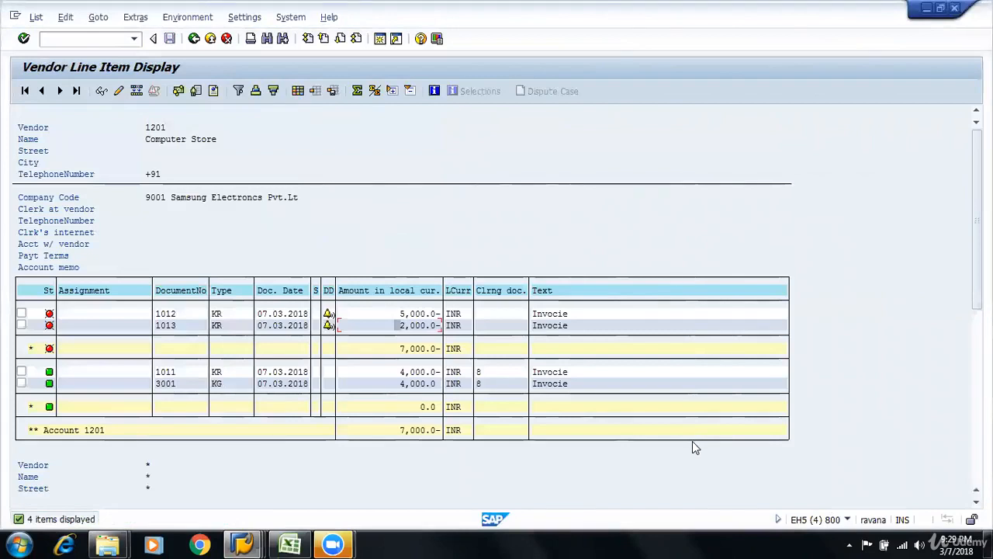
left_click(36, 17)
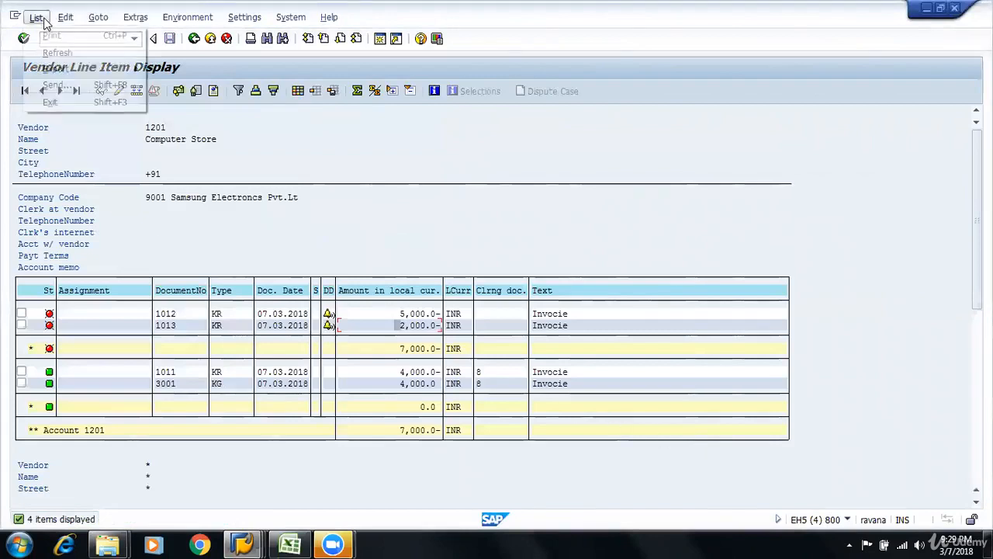
left_click(107, 55)
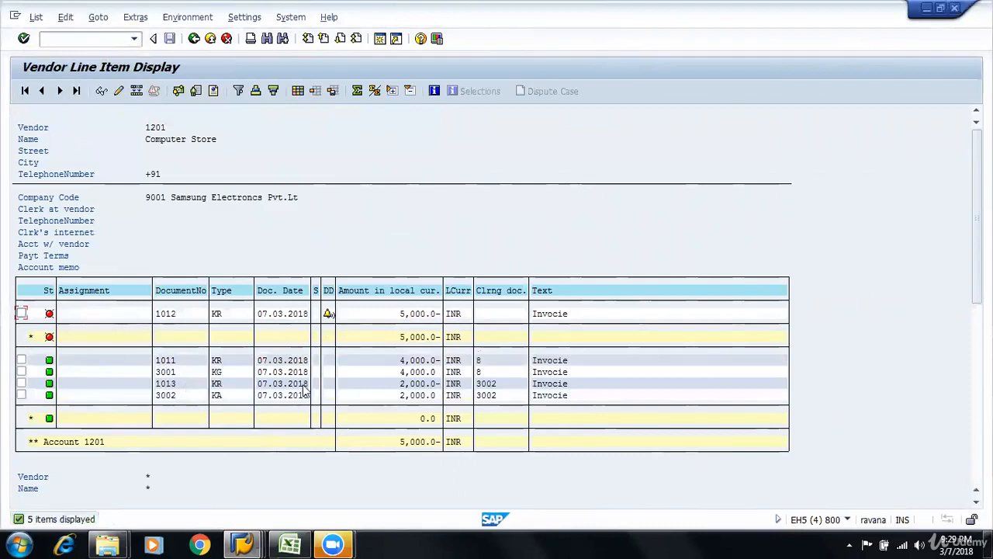
Compare the reversed invoice 1013 with its reversal document, checking document numbers and amounts in the line item list
left_click(186, 384)
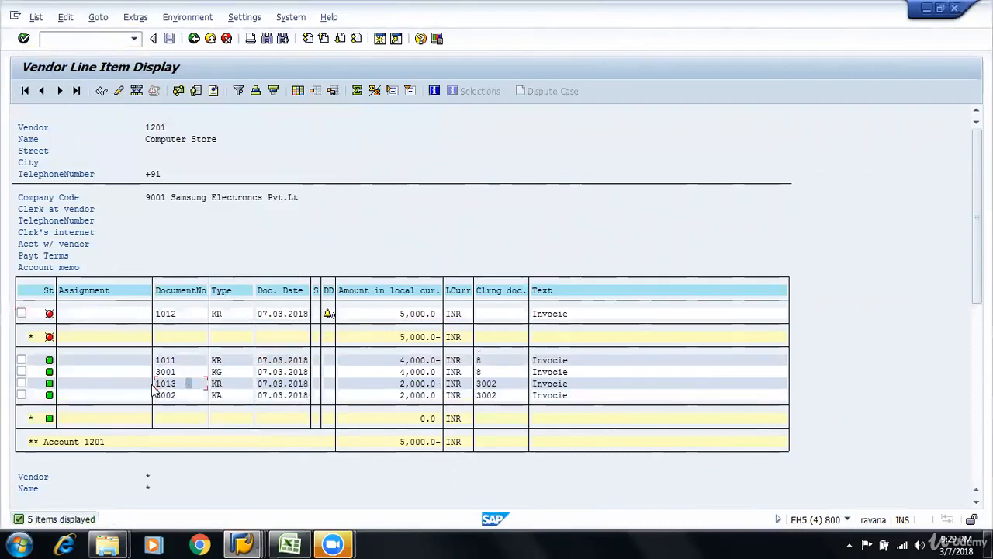
left_click(407, 394)
left_click(411, 384)
left_click(370, 384)
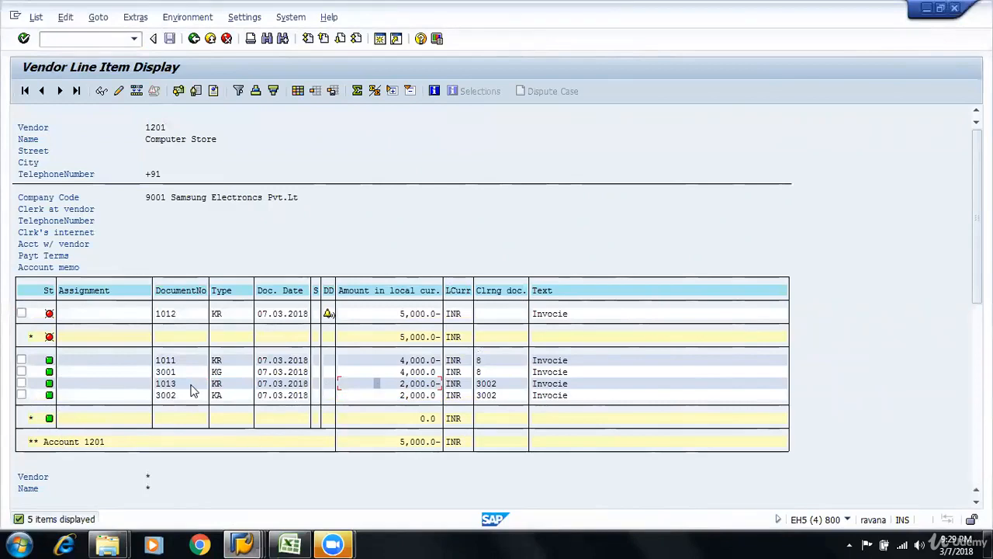
left_click(388, 396)
left_click(384, 383)
Switch to the Curric1 workbook in Excel, put an outside border around G43:K44 and fill cell A39 green
key("alt+Tab")
key("Tab")
key("Tab")
key("Tab")
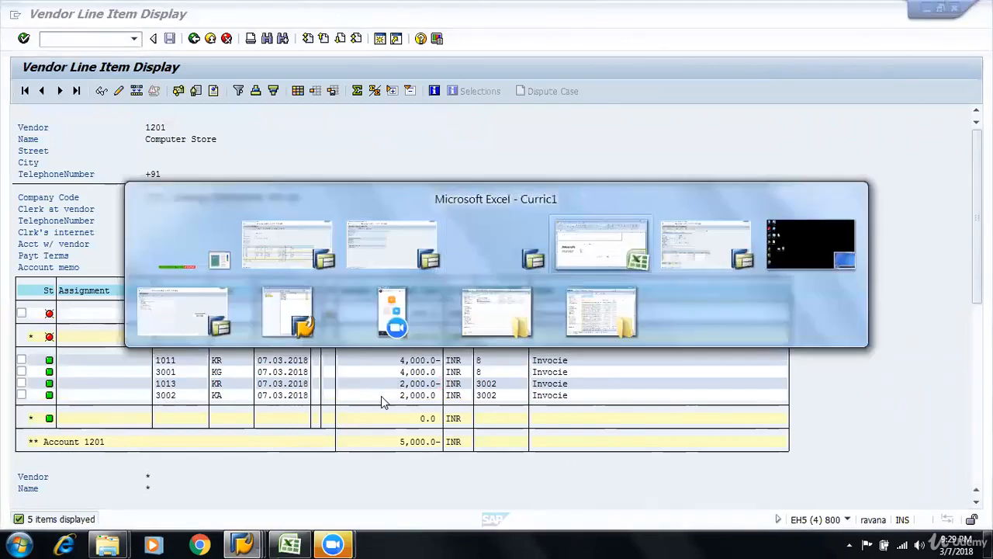
left_click_drag(410, 394, 598, 408)
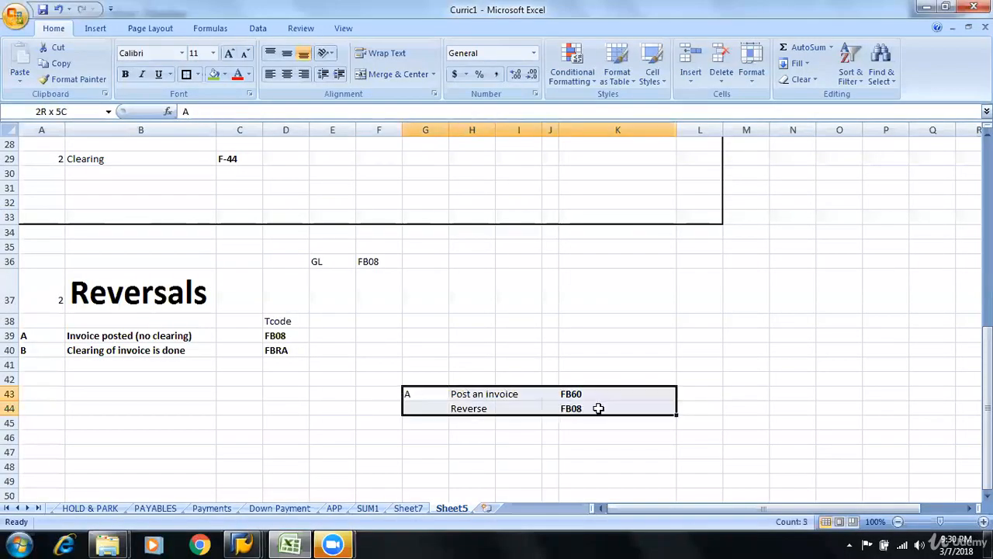
left_click(190, 76)
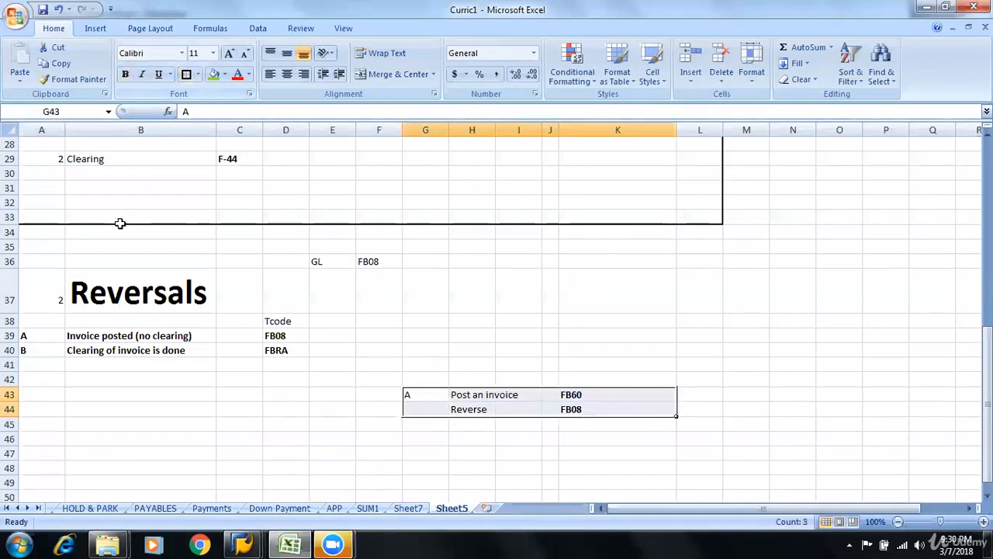
left_click(40, 339)
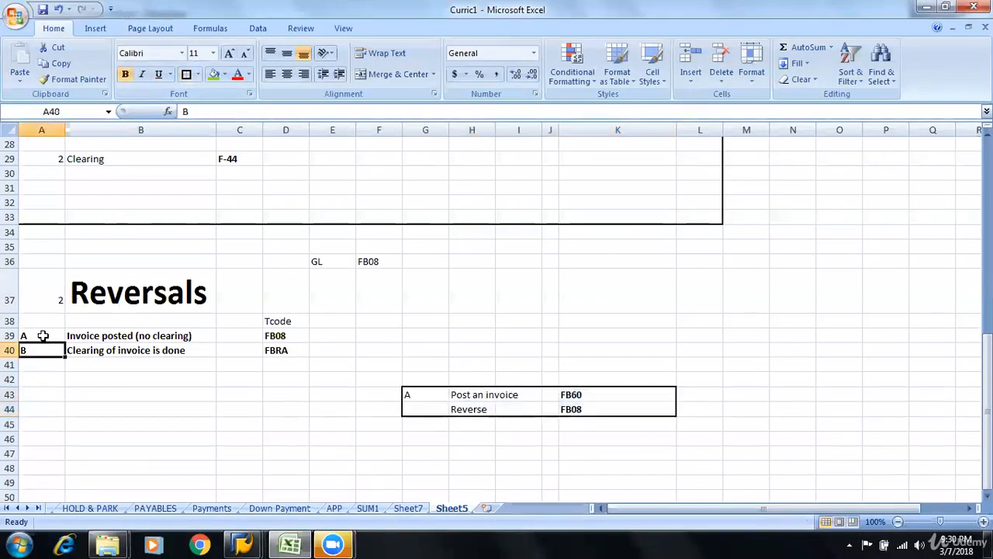
left_click(214, 75)
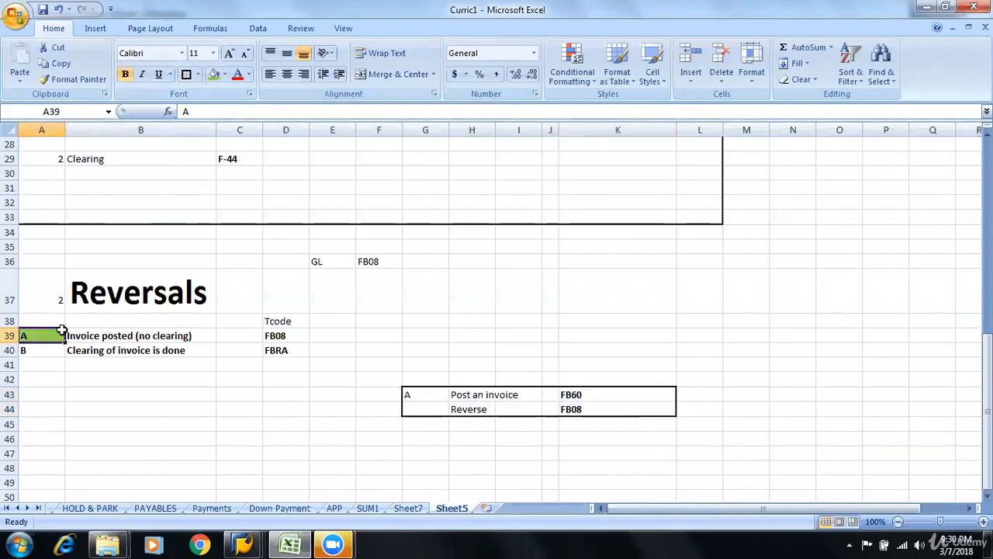
left_click(54, 350)
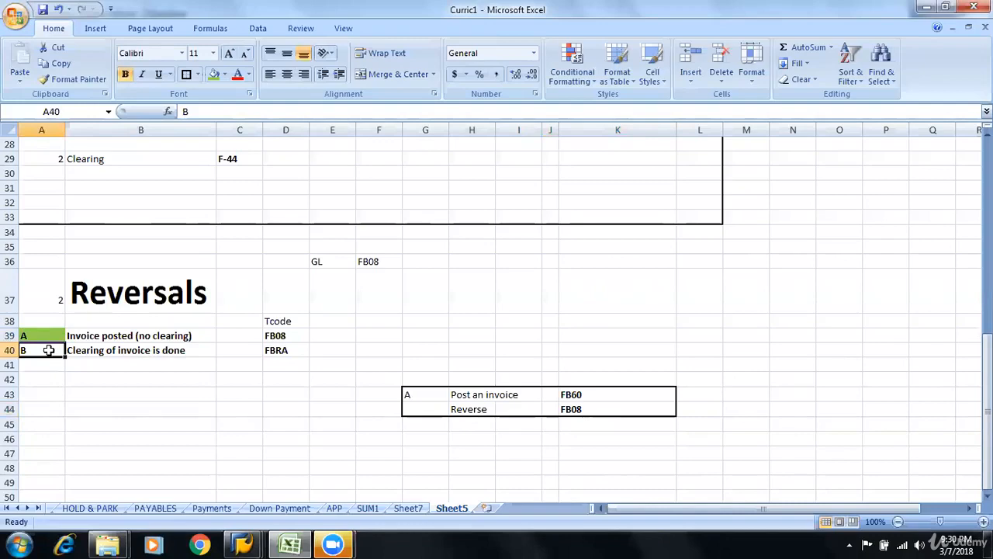
left_click_drag(51, 350, 164, 350)
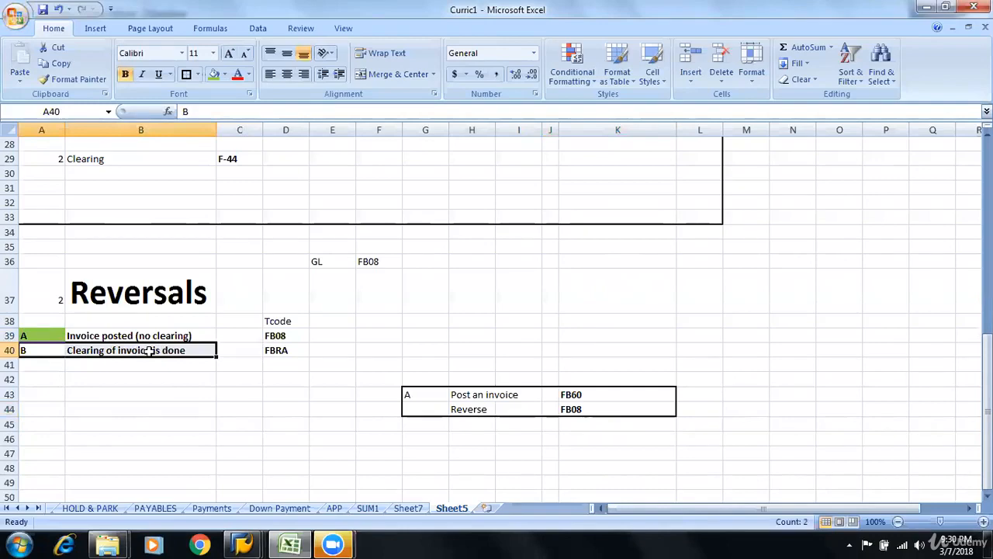
left_click(149, 350)
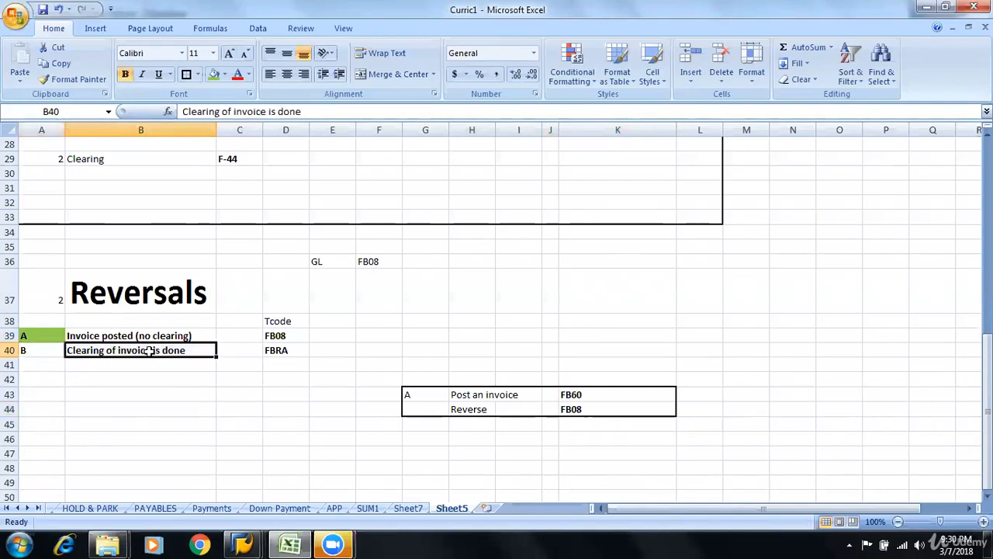
left_click(92, 286)
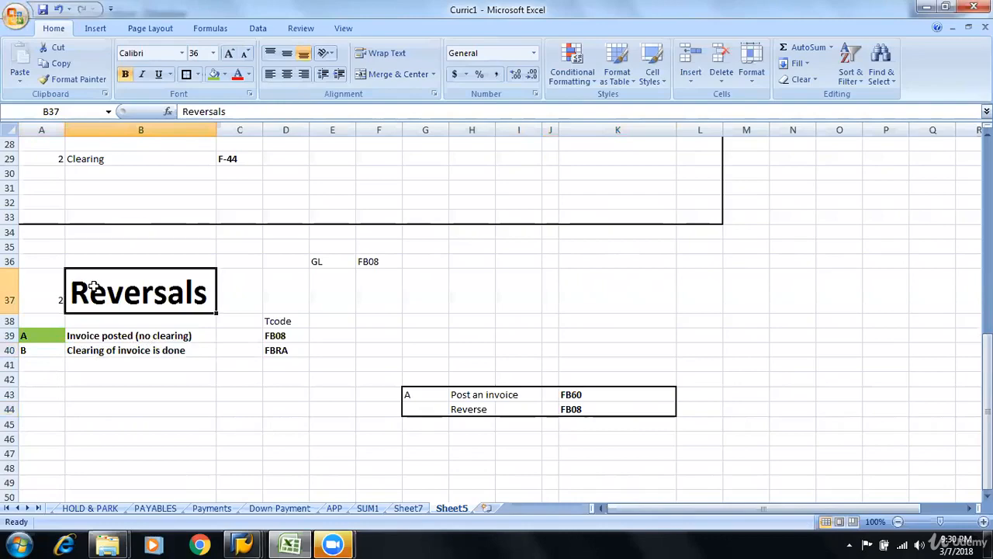
left_click(81, 353)
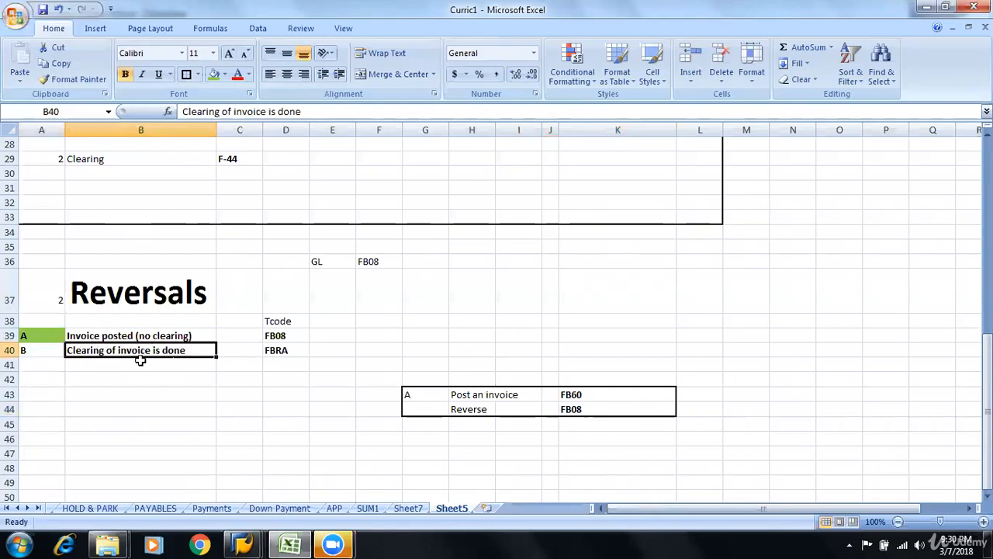
Copy the case B label and its description from A40:B40 to G48, and widen column J to fit the text
left_click(38, 349)
left_click(93, 349)
left_click_drag(52, 349, 113, 351)
key("ctrl+c")
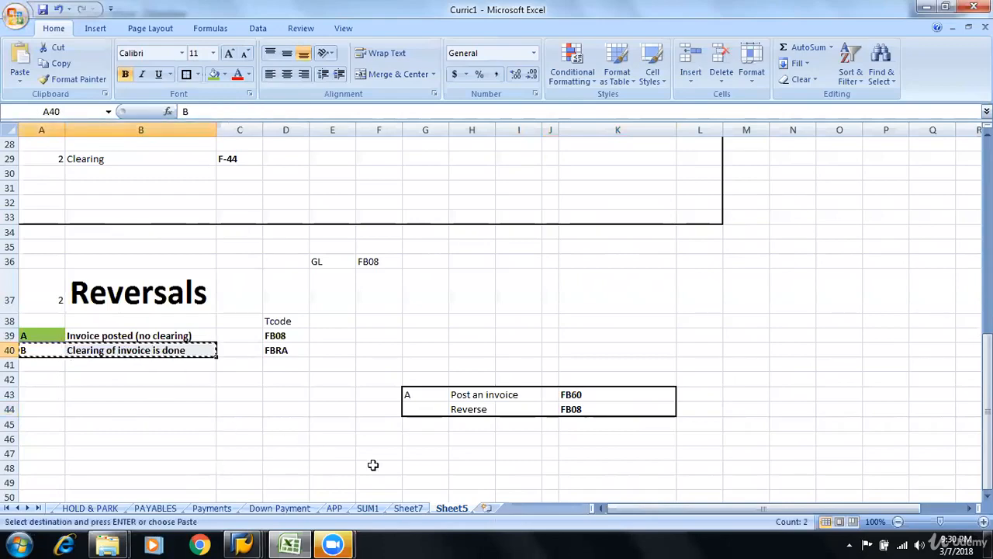
left_click(417, 466)
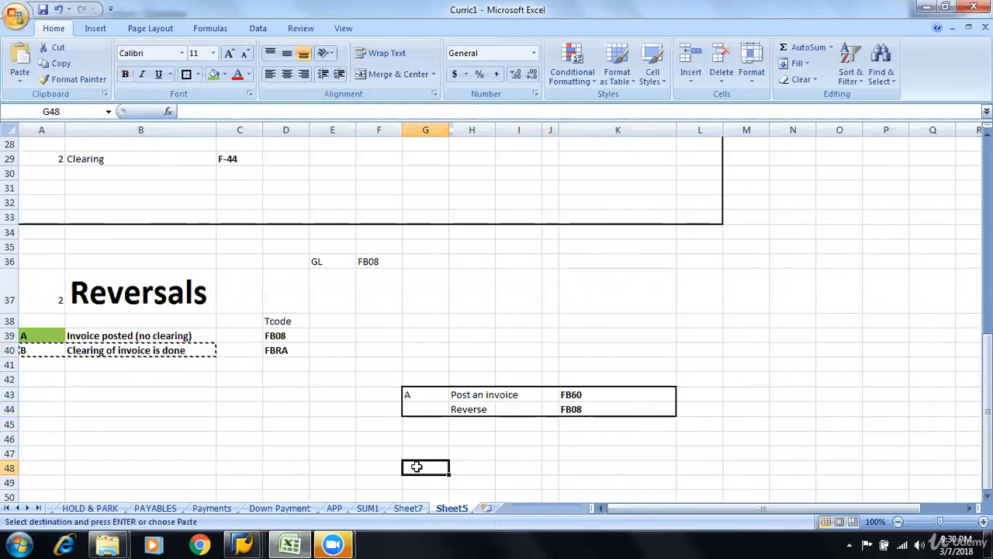
key("ctrl+v")
left_click(623, 466)
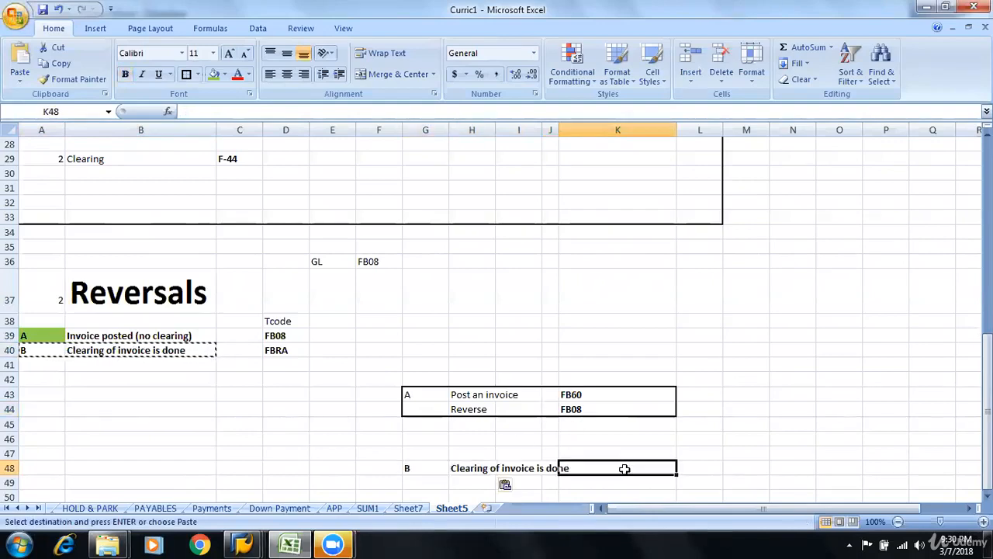
left_click_drag(554, 118, 592, 118)
Enter "Post an invoice" in H50 and number the case B steps (i) in G50 and (ii) in G51
scroll(473, 489, "down", 2)
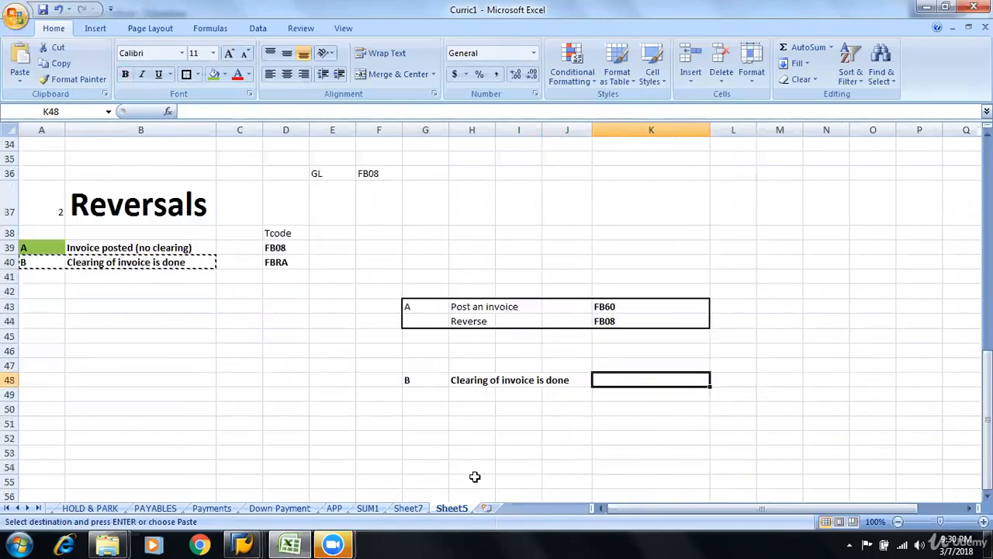
left_click(472, 410)
type("P")
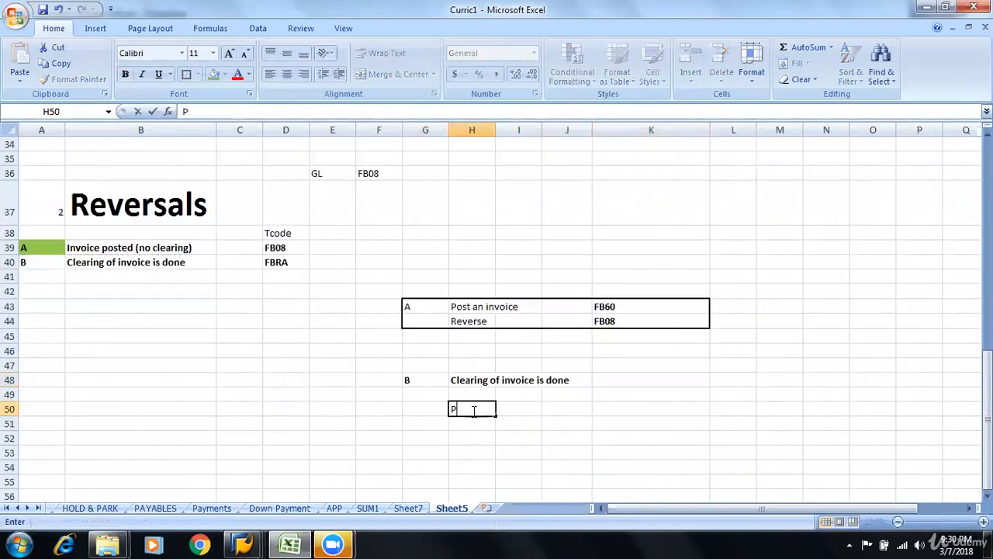
type("ost an")
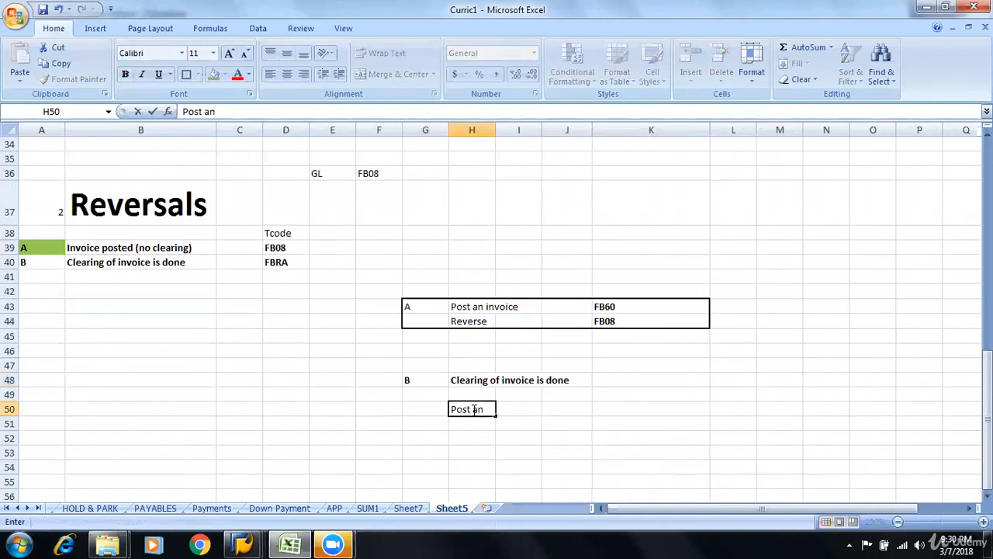
type(" invoice")
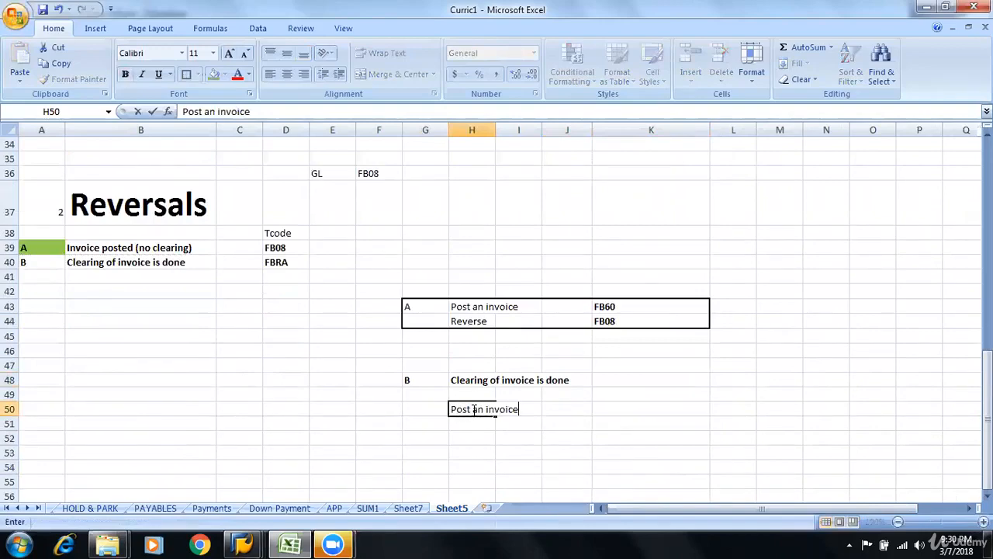
key("Left")
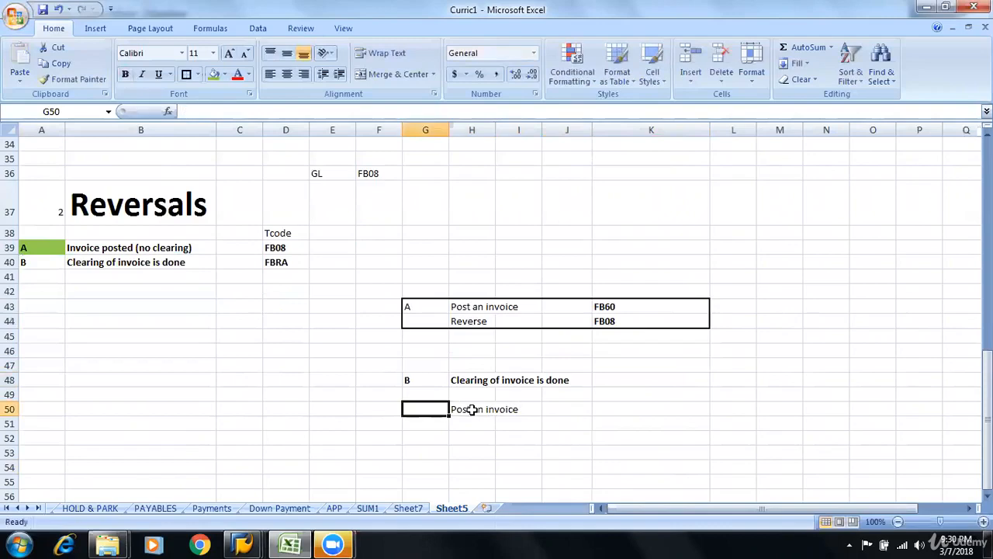
type("(i")
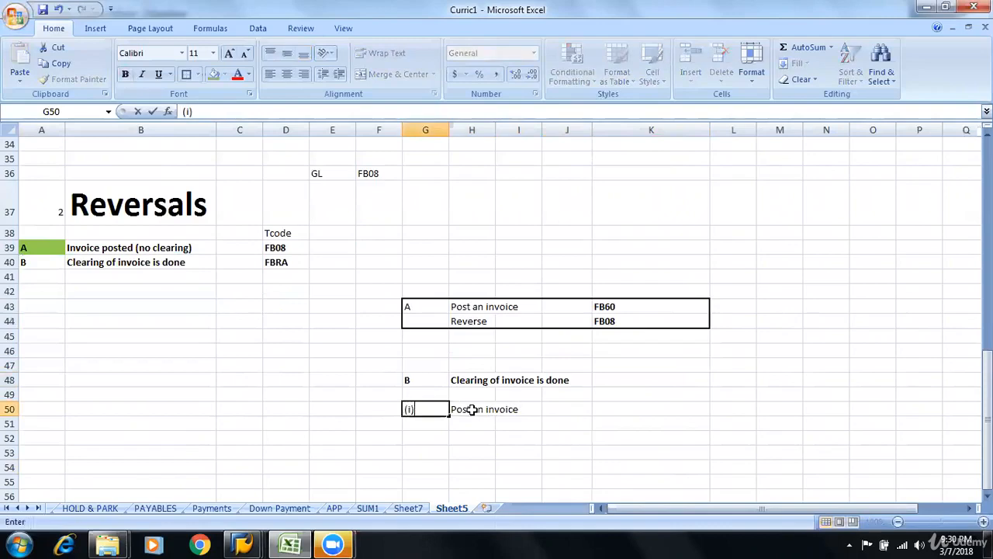
key("Return")
type("(")
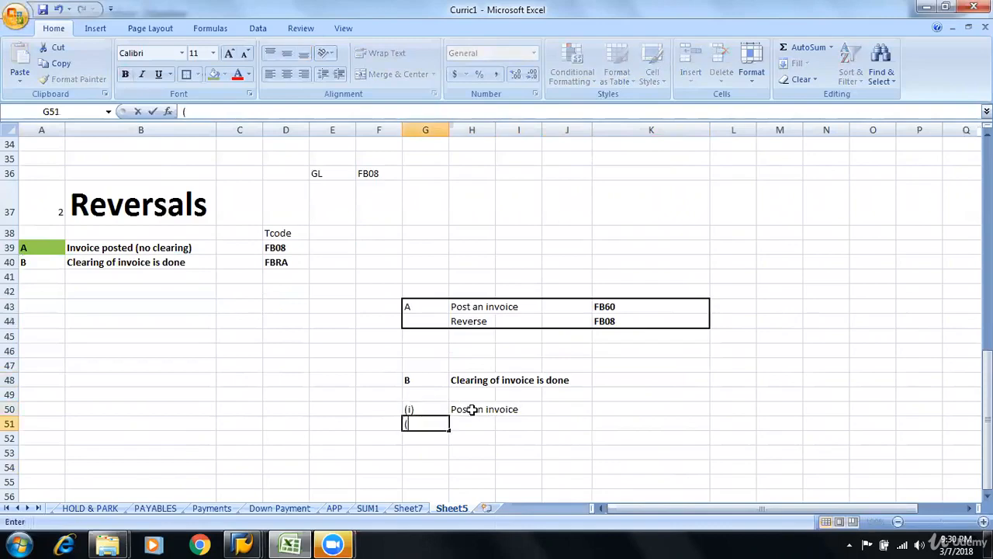
type("ii)")
key("Right")
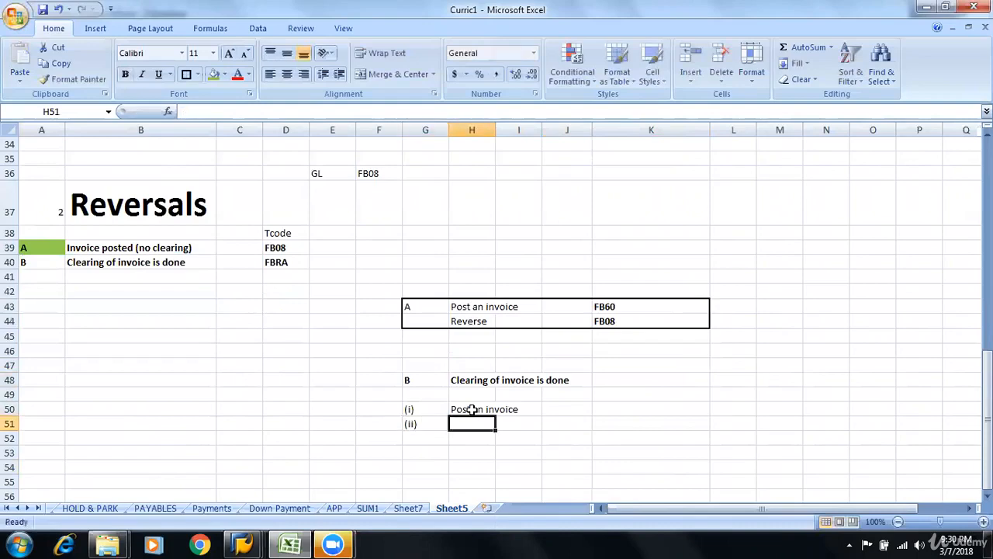
Enter "Outgoing payment(clear)" in H51 as the second case B step
type("Ps")
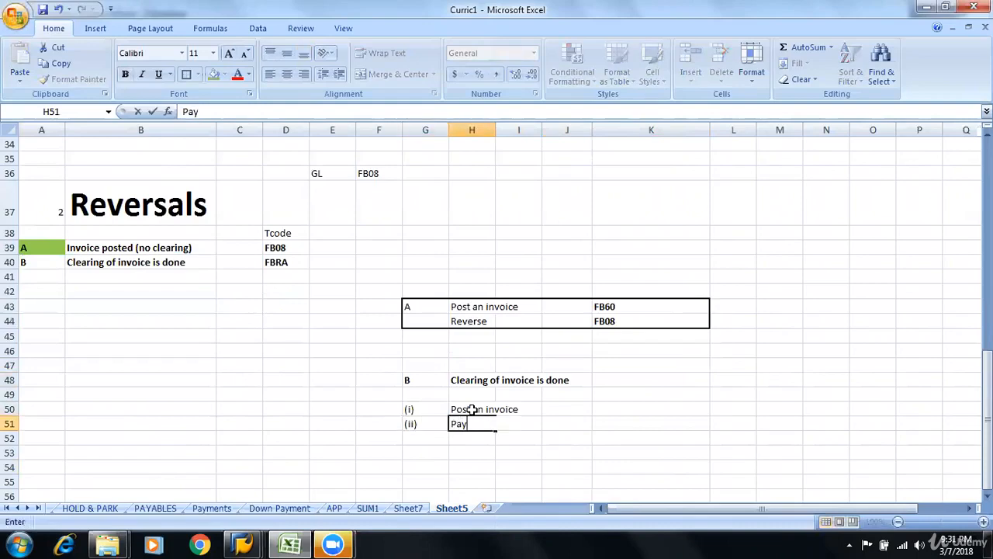
key("BackSpace")
key("BackSpace")
key("BackSpace")
type("Outgoing payment(clear")
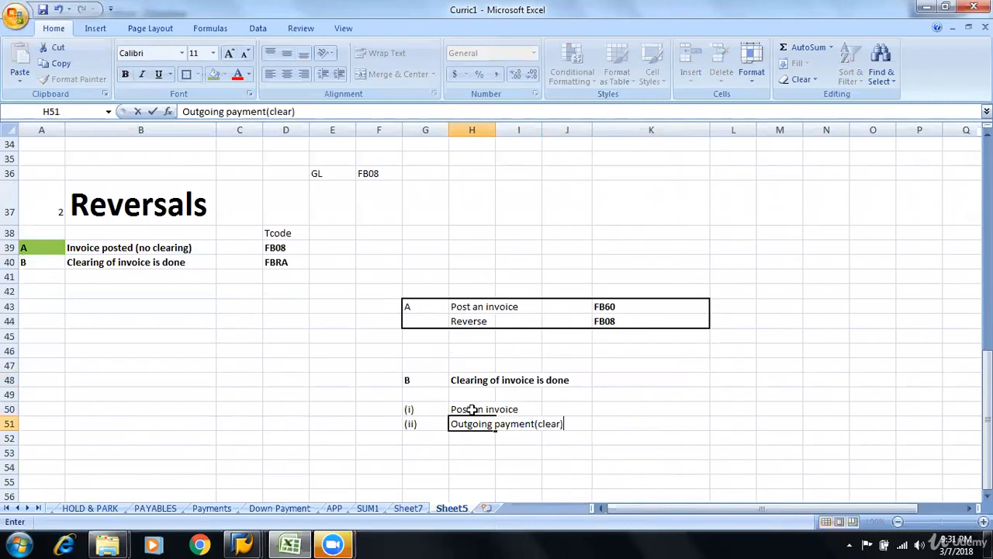
left_click(494, 130)
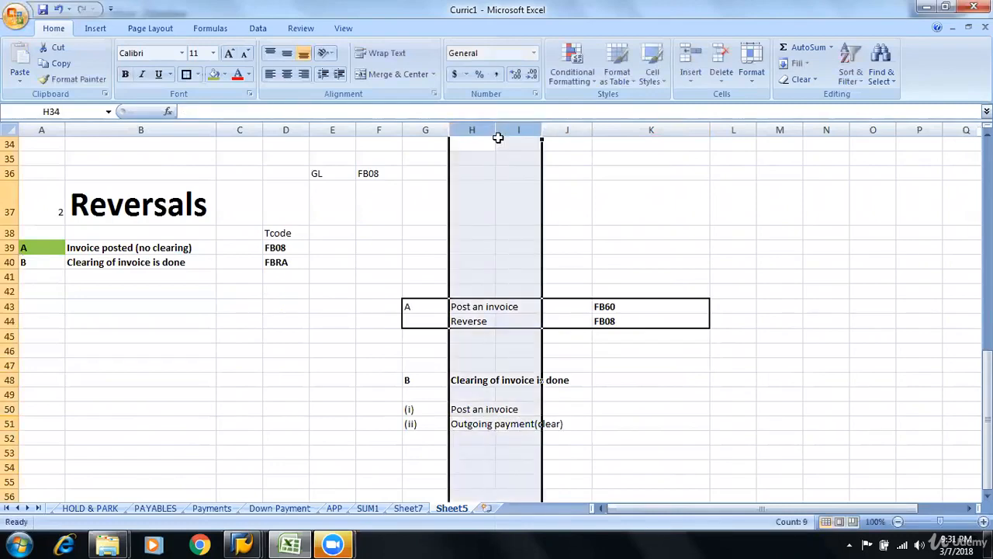
left_click(502, 143)
Add the third case B step in row 52, with (iii) in G52 and "Reverse" in H52
left_click(423, 438)
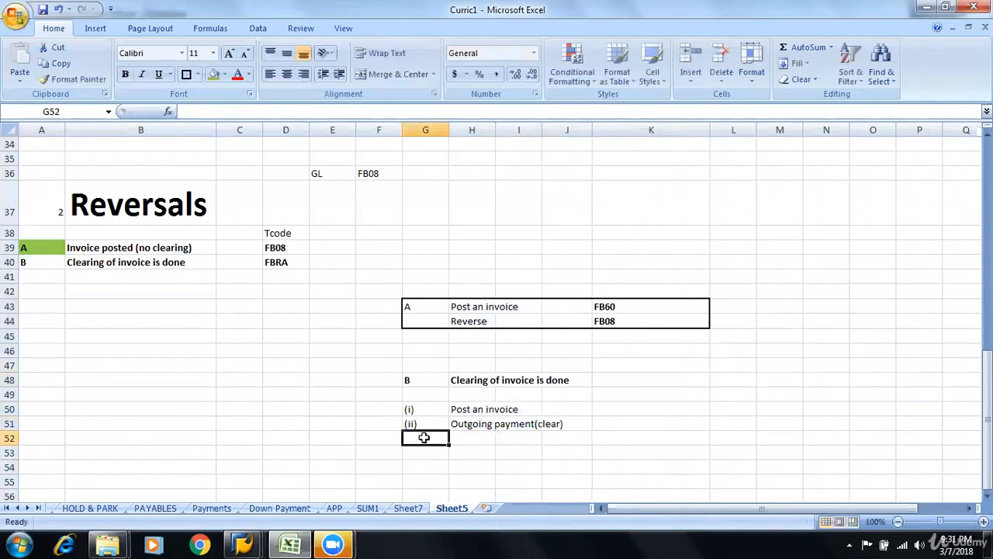
type("(iii")
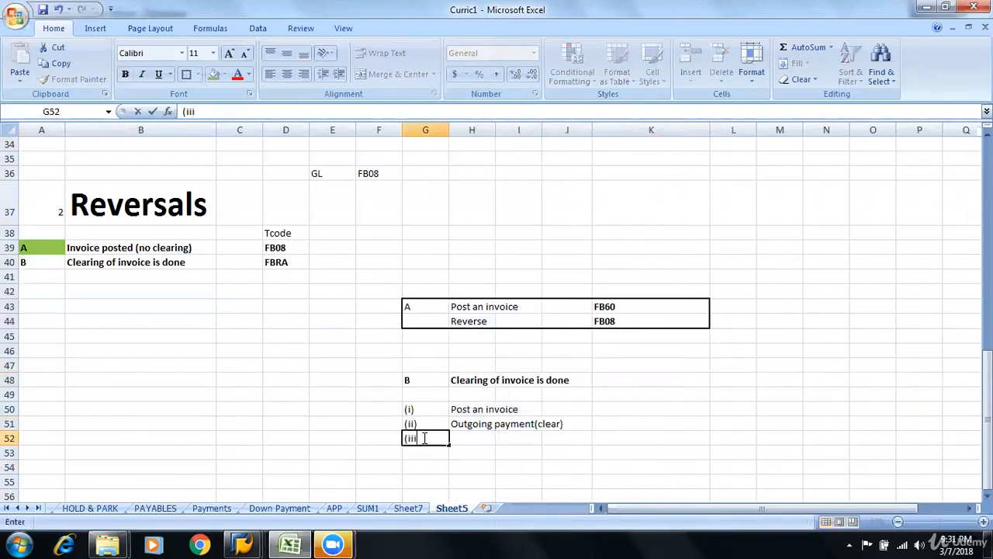
key("Tab")
type("R")
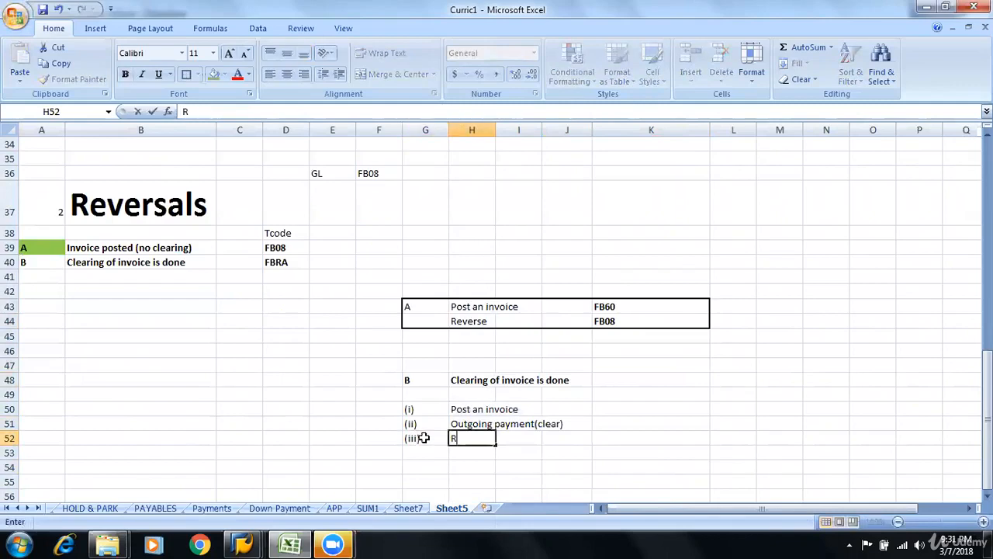
type("everse")
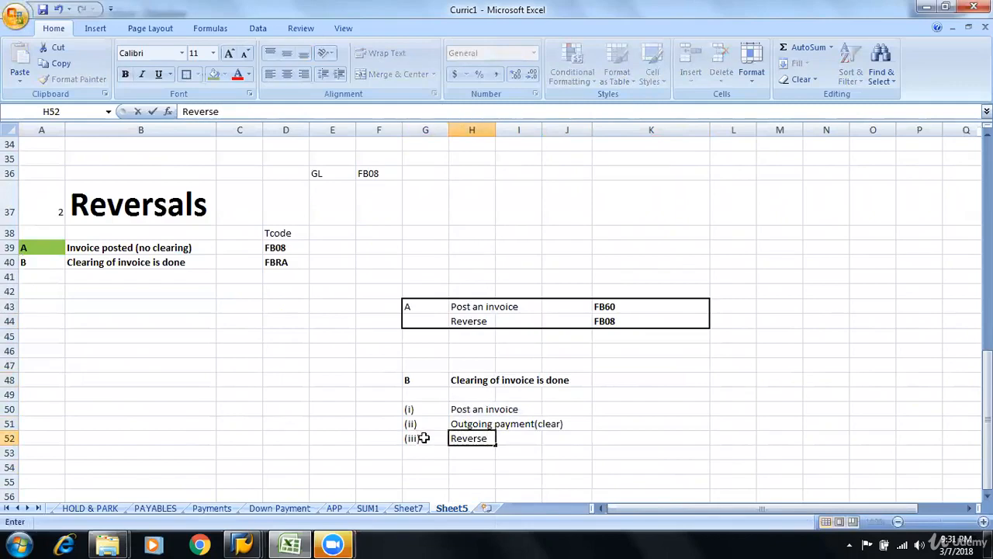
key("Return")
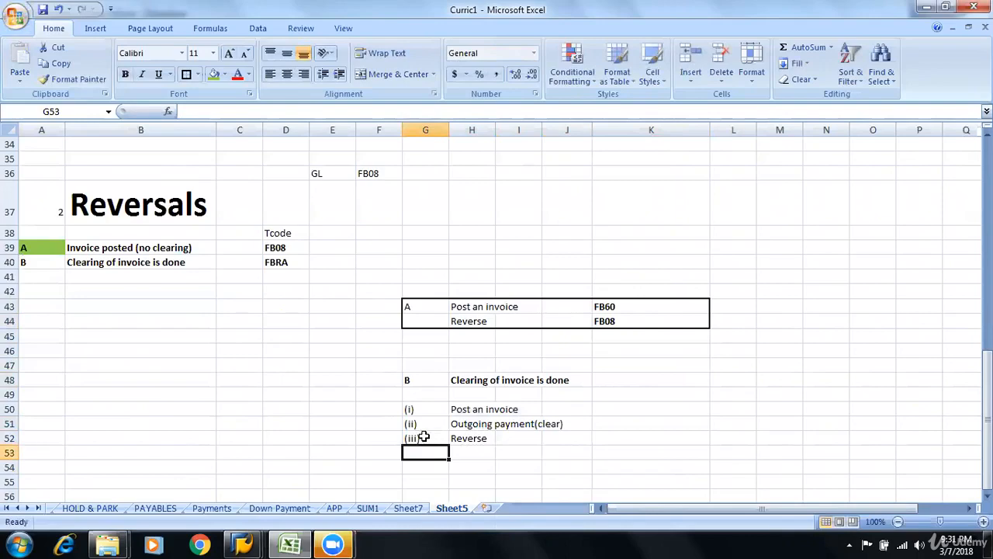
Enter 6000 in K50 and K51 as the amounts of the case B invoice and outgoing payment
left_click(460, 406)
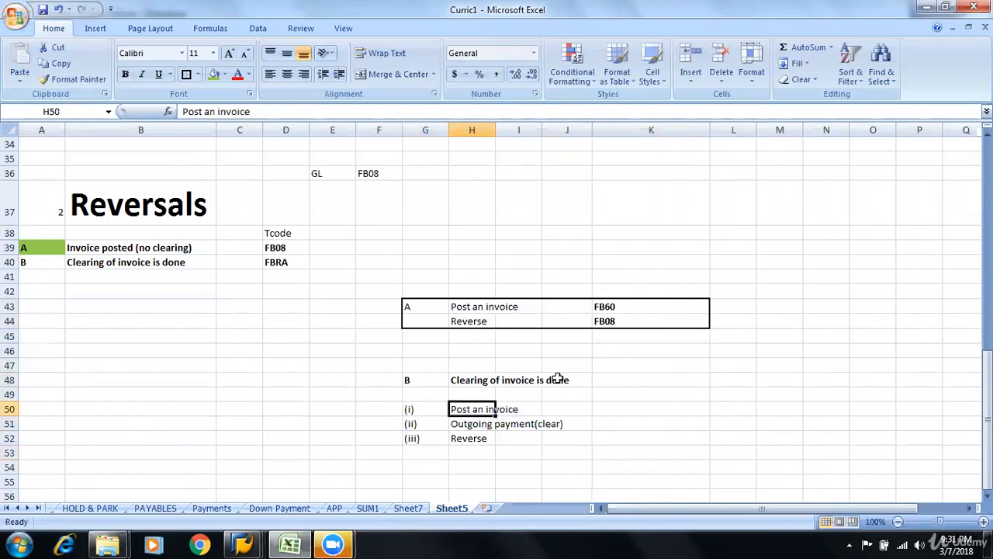
key("alt+Tab")
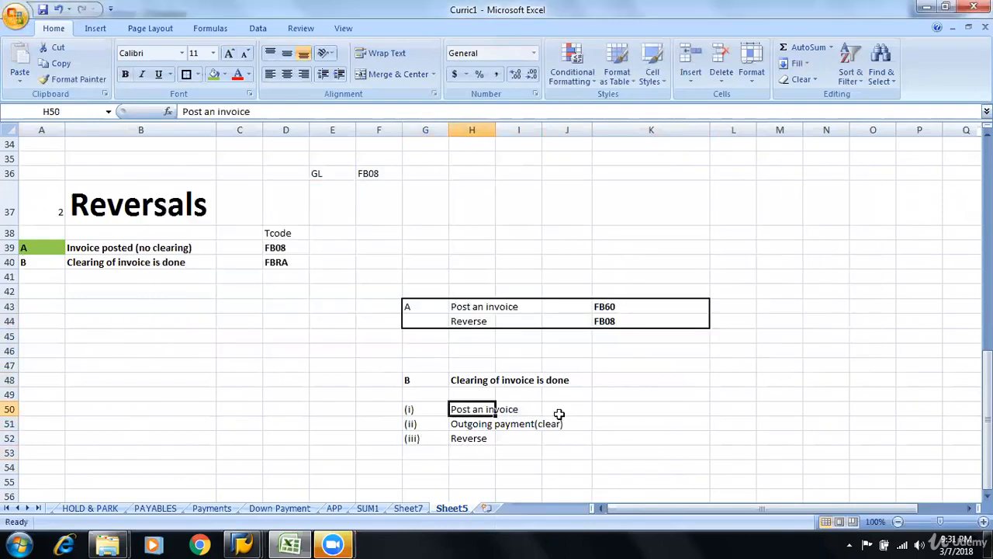
left_click(611, 410)
type("6000")
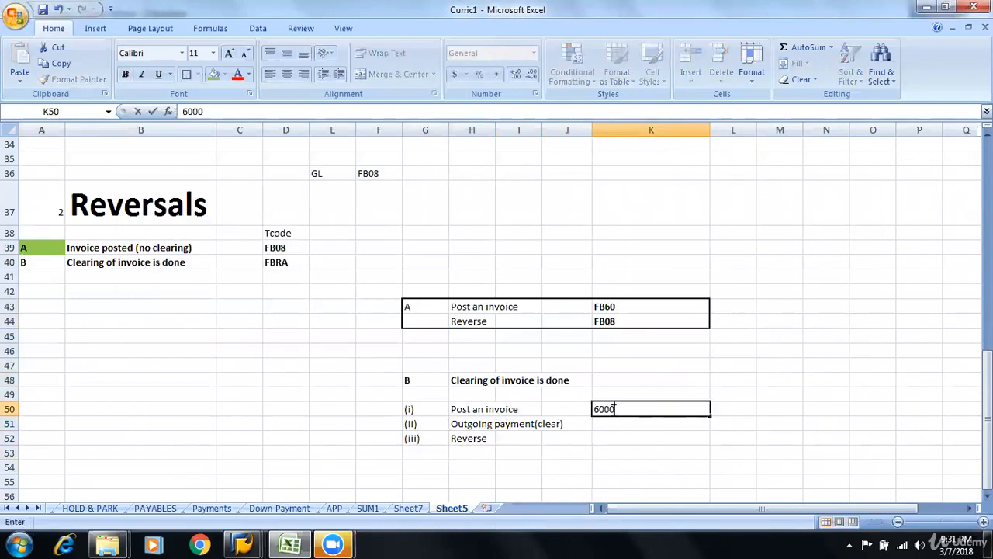
key("Return")
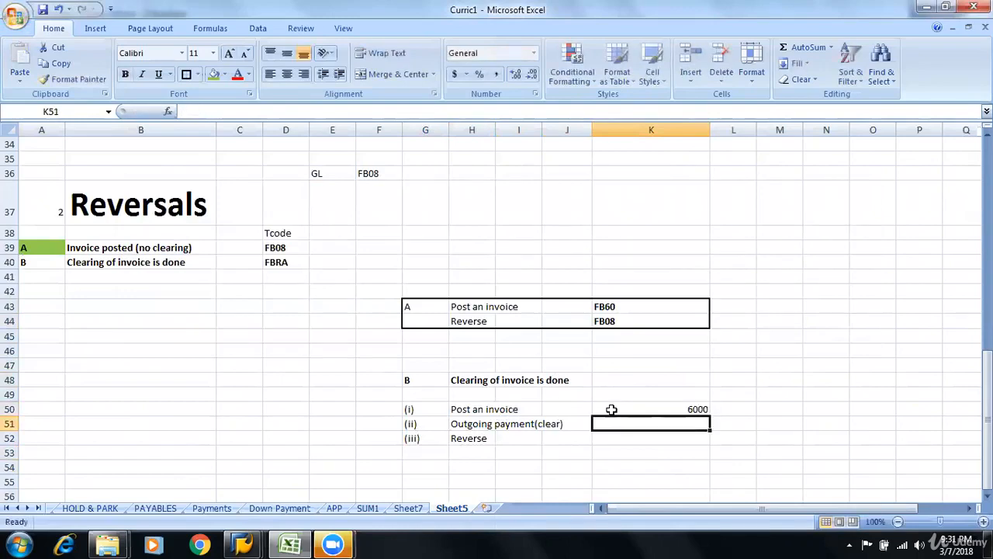
type("60000")
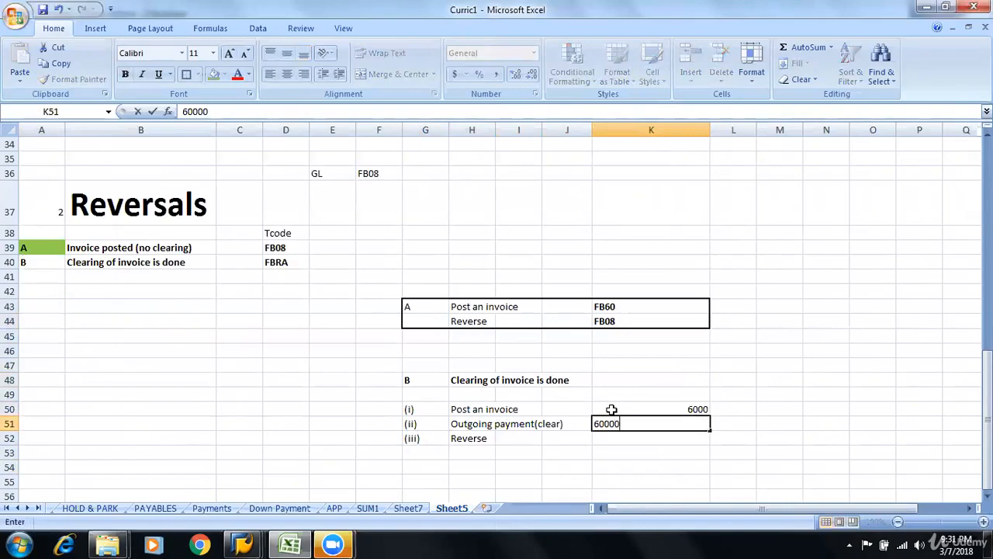
key("BackSpace")
key("Return")
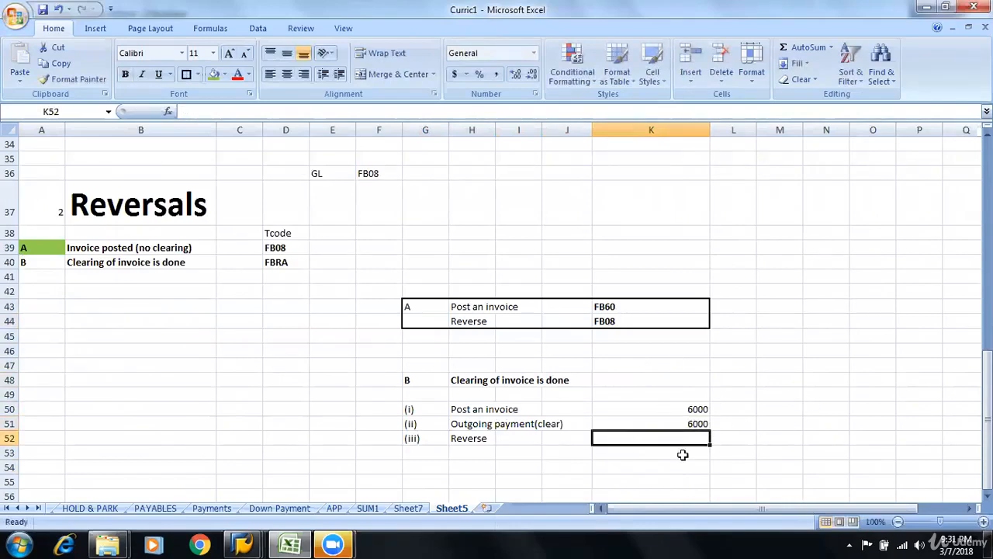
left_click(683, 407)
Switch to the SAP Enter Vendor Invoice window and enter vendor 1201, invoice date 07.03.2018 and reference "invoice"
key("alt+Tab")
key("alt+Tab")
key("alt+Tab")
key("alt+Tab")
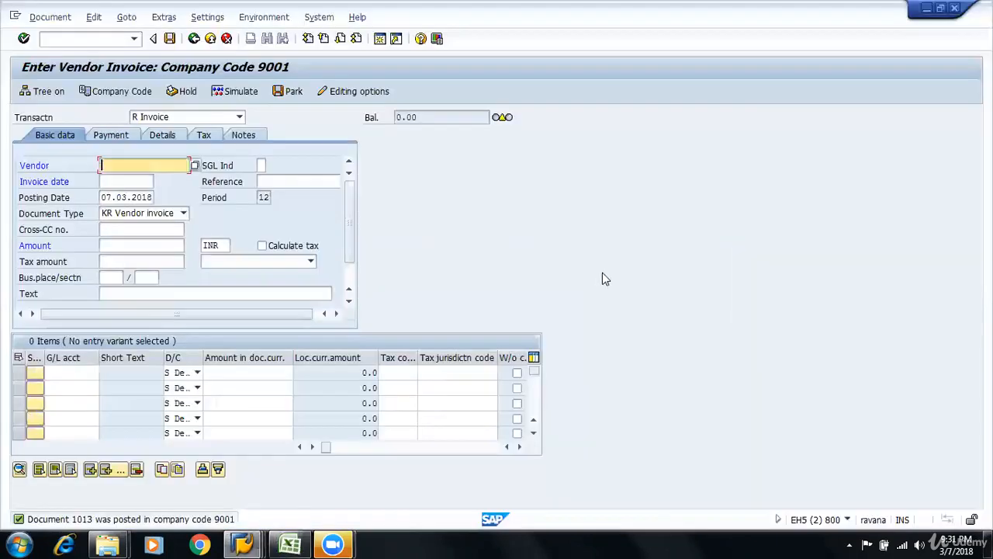
type("1201")
key("Tab")
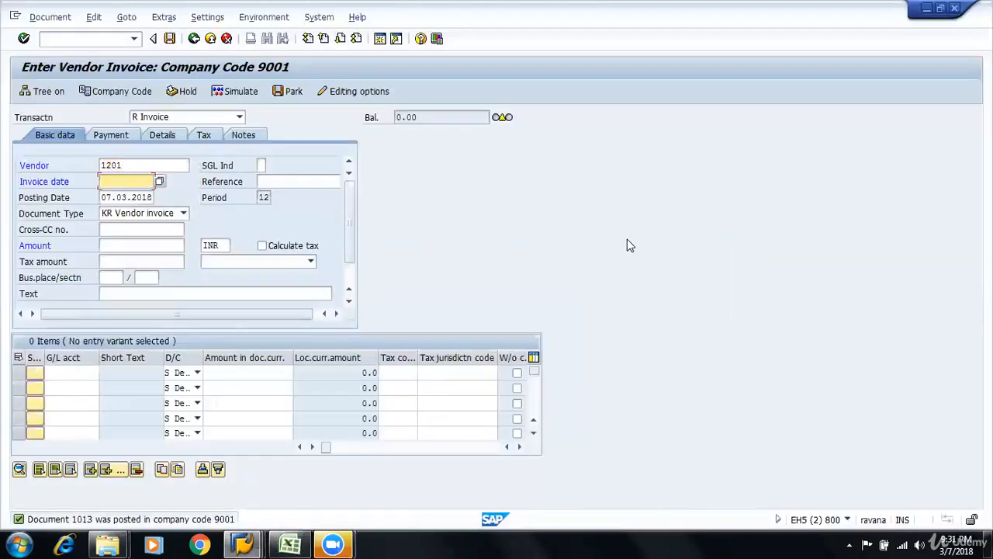
key("Down")
key("Return")
key("Tab")
type("in")
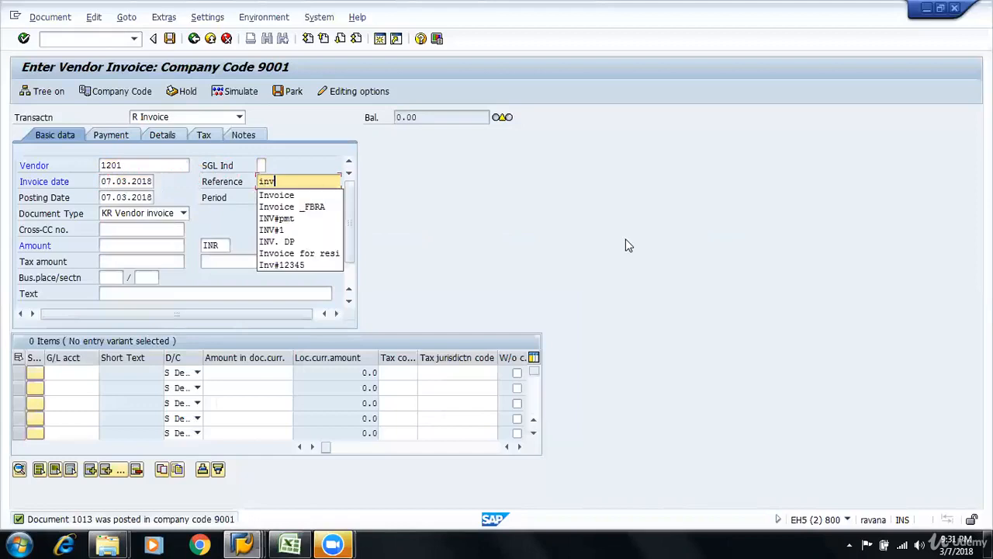
type("vo")
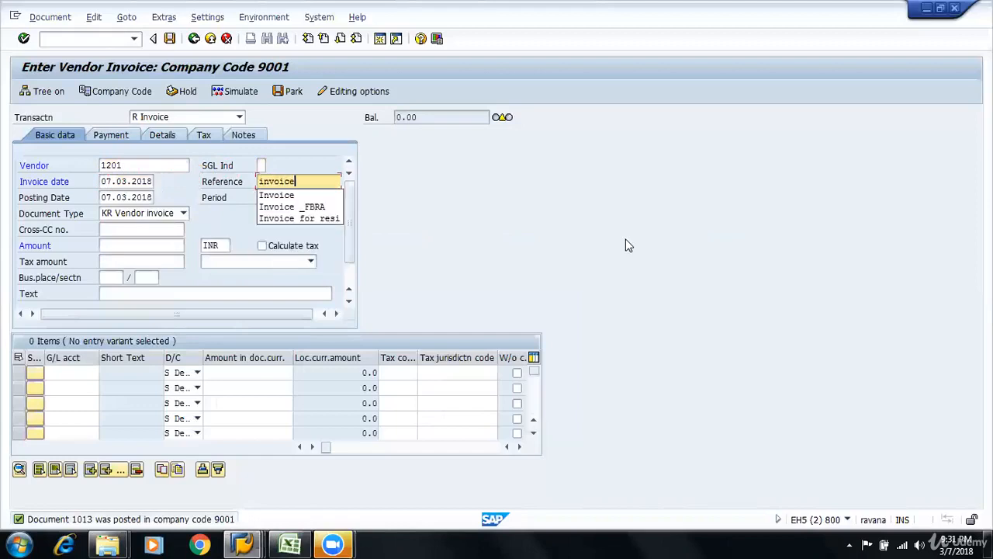
type("ice")
key("Tab")
key("Tab")
key("Tab")
key("Tab")
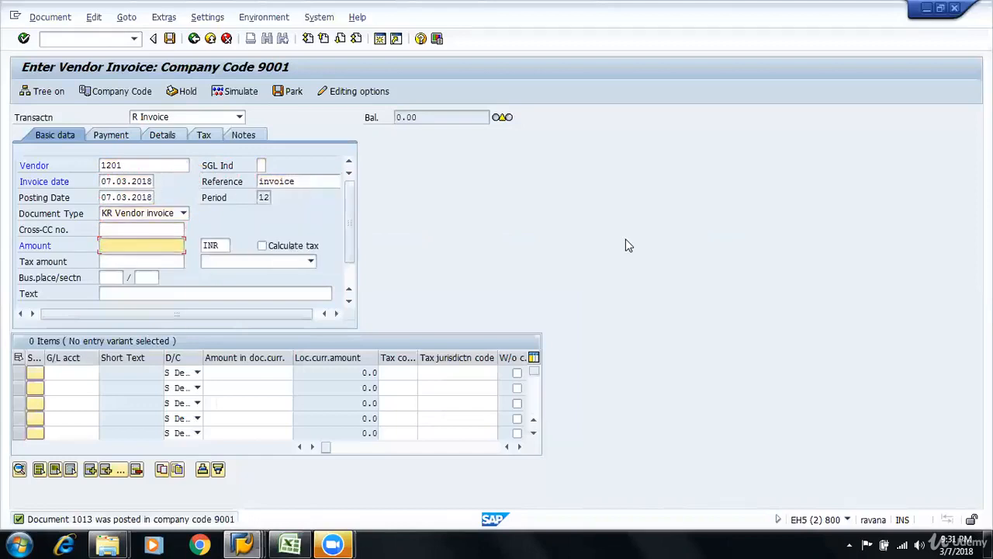
Set the invoice amount to 6000 and the header text to "Invocie"
key("Down")
key("Down")
key("Up")
type("6000")
key("Tab")
key("Tab")
Fill the first invoice line item with G/L account 400000 and a debit amount of 6000
key("Tab")
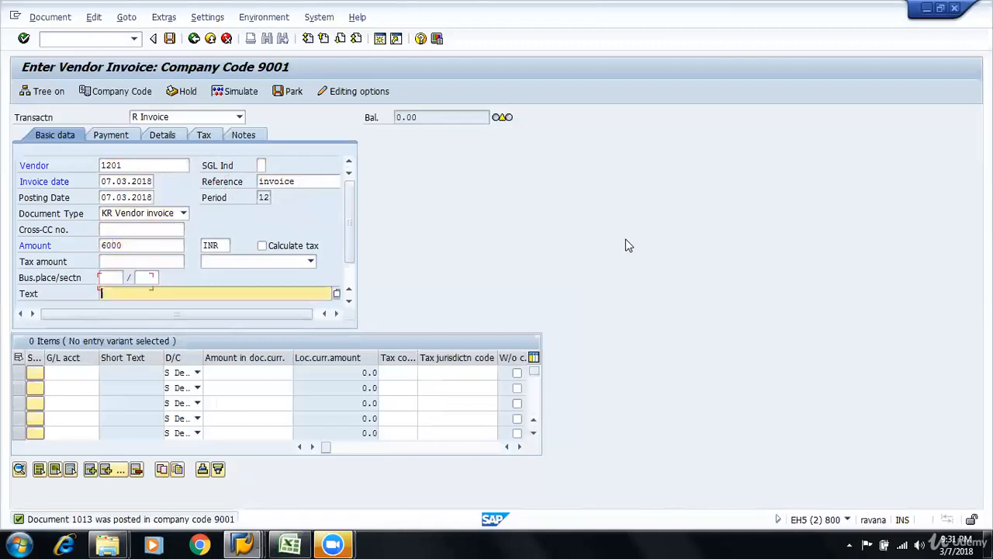
type("Invocie")
key("Tab")
key("shift+Tab")
key("Down")
key("Down")
key("Return")
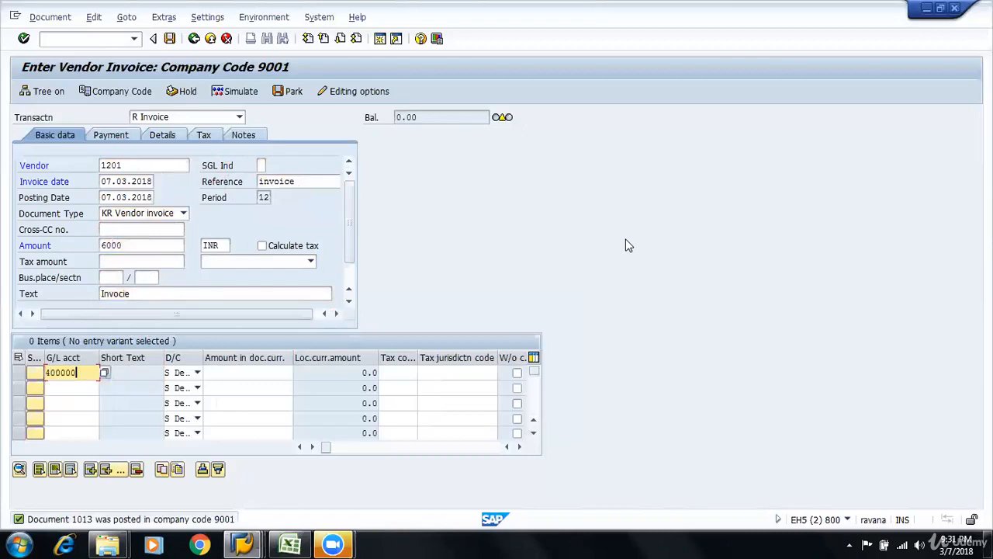
key("Tab")
key("Tab")
key("Tab")
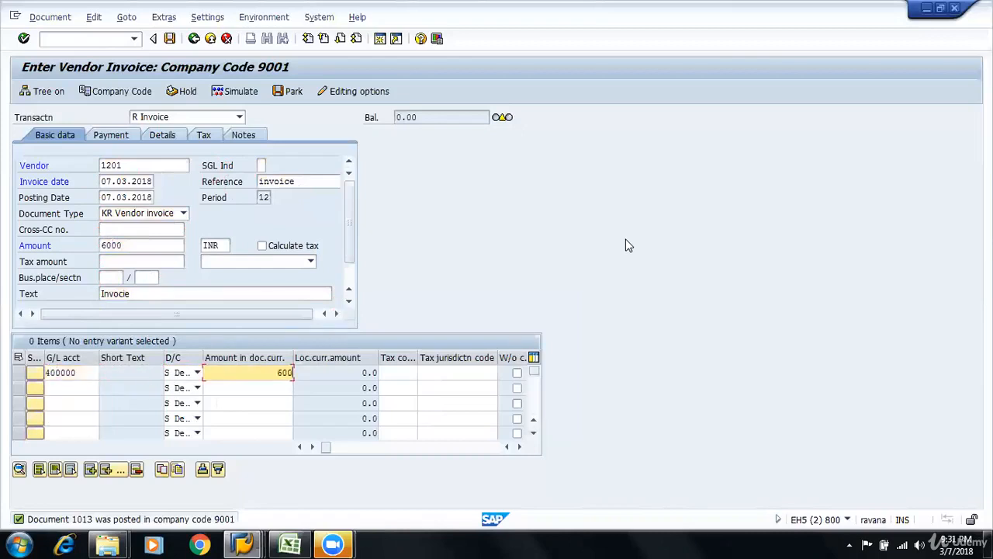
key("Return")
Assign business area 1201 in the invoice details, and post the invoice after simulating it
key("Down")
key("Down")
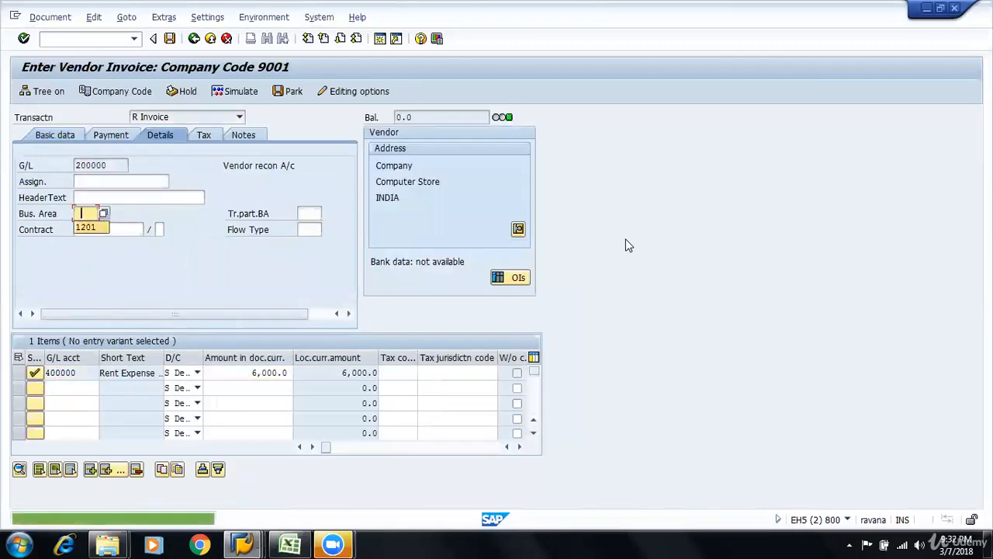
key("Return")
key("Return")
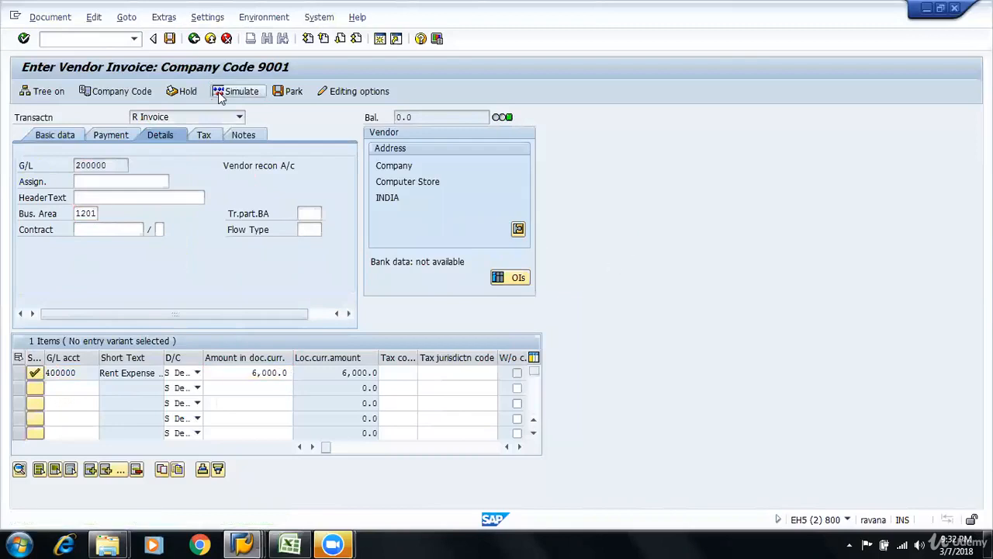
left_click(224, 91)
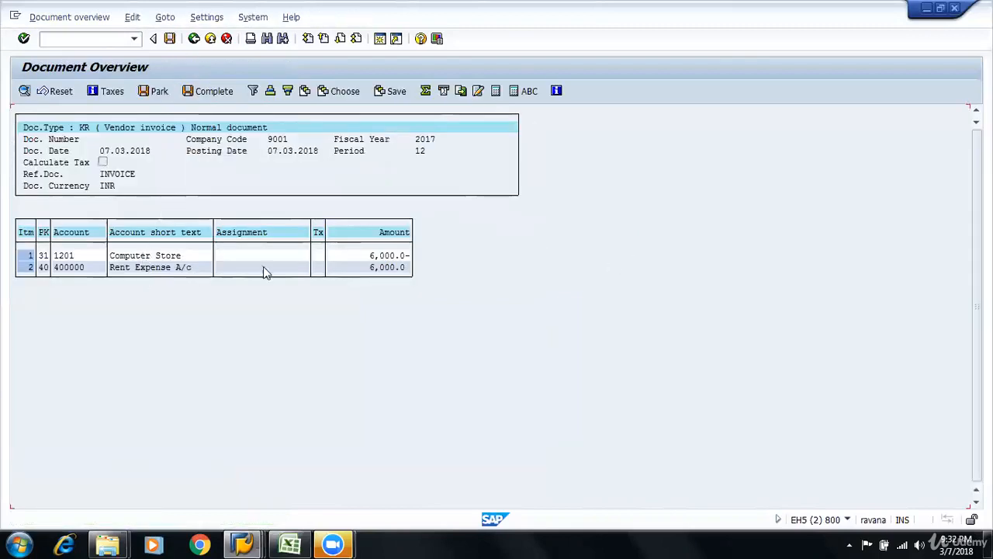
left_click(170, 39)
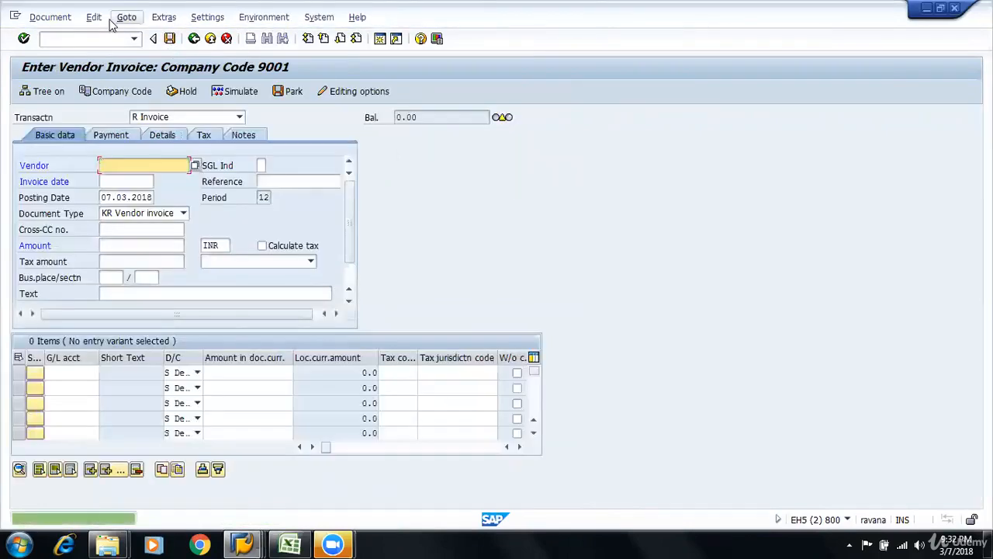
Switch to the Vendor Line Item Display, refresh vendor 1201's list and check the new invoice's document number and amount
key("alt+Tab")
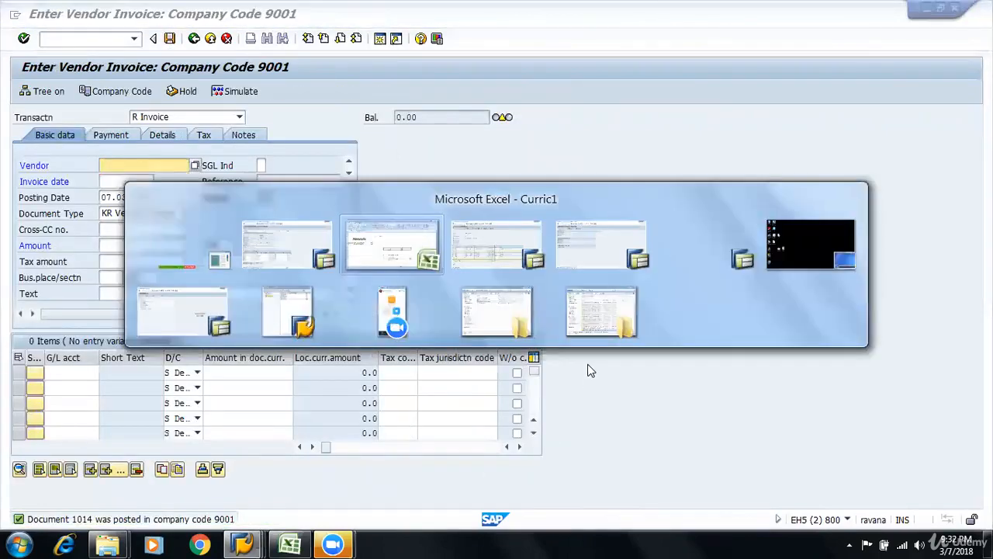
key("alt+Tab")
left_click(36, 17)
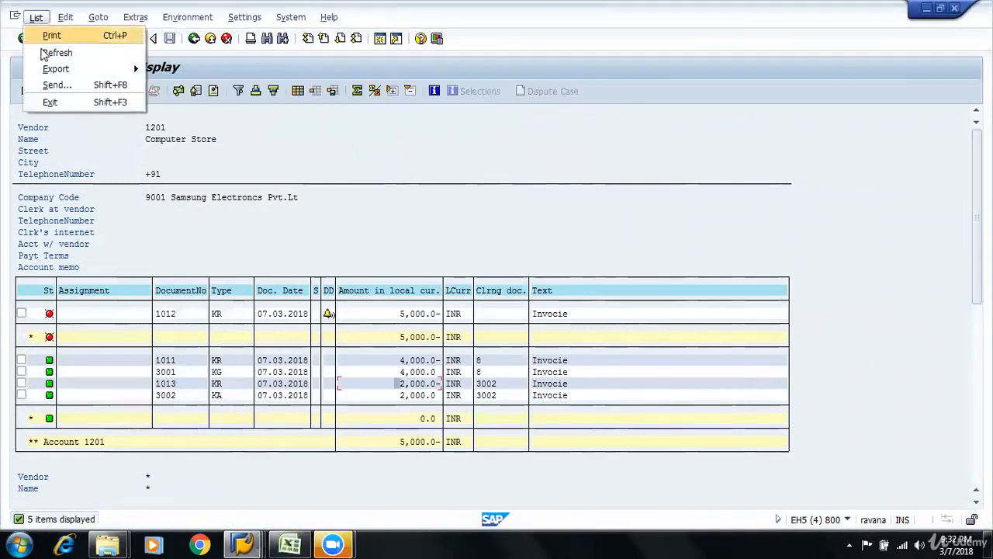
left_click(58, 53)
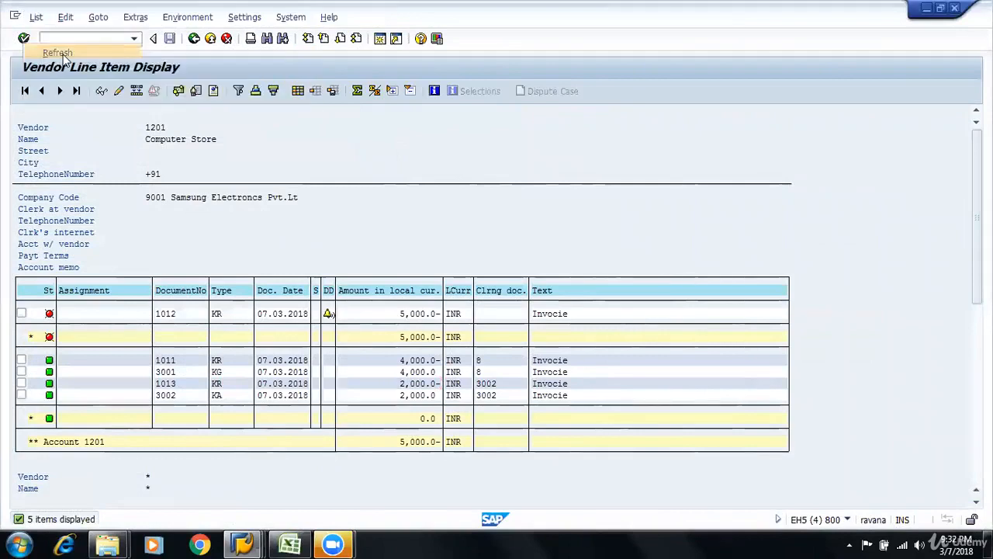
left_click(384, 318)
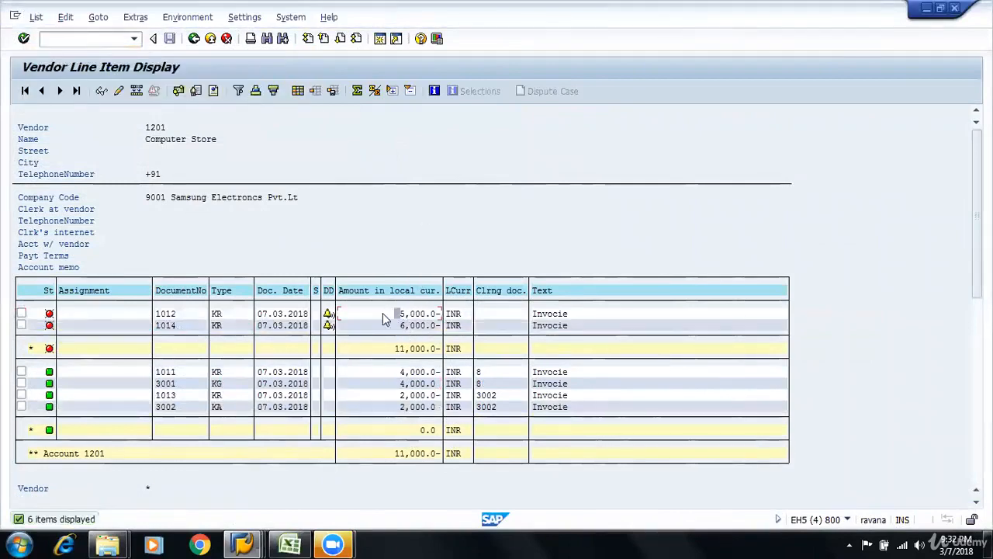
left_click(158, 327)
left_click(189, 326)
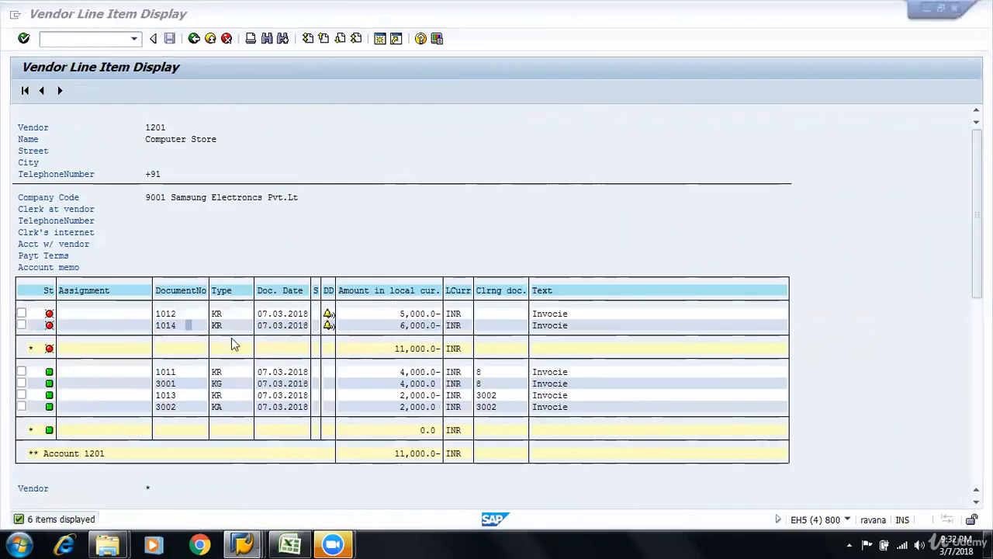
Switch to the Curric1 workbook in Excel and fill H50:I50 green to mark the invoice posting as done
key("alt+Tab")
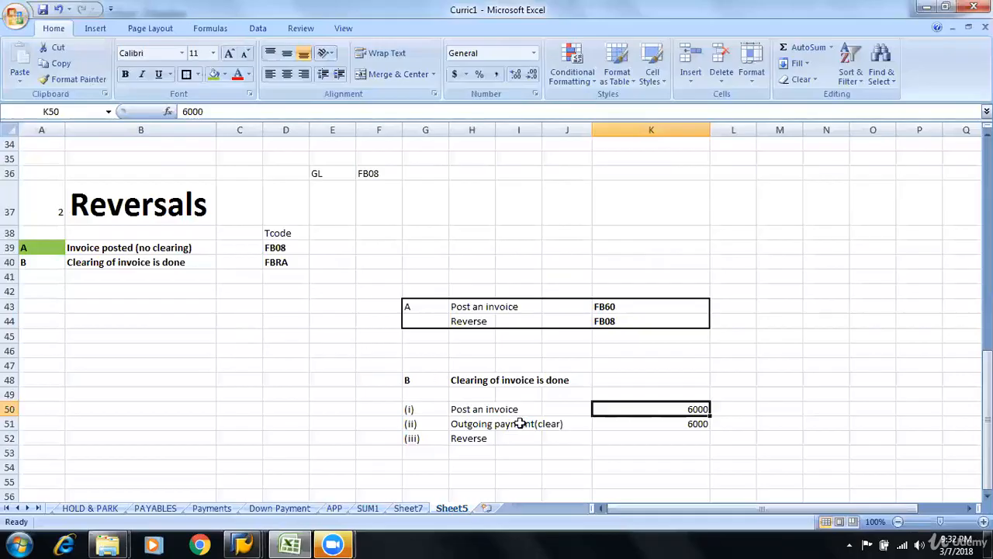
left_click(464, 409)
left_click(213, 73)
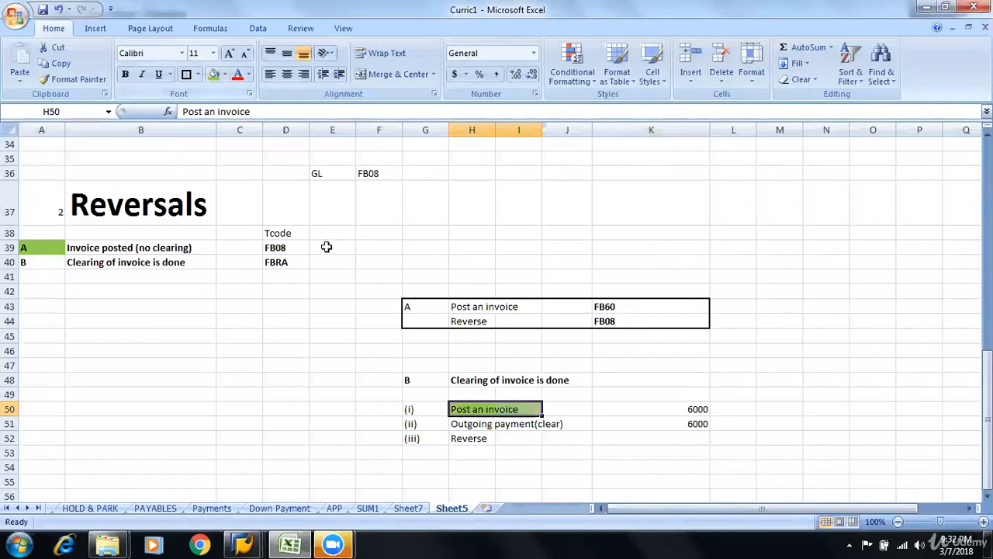
left_click(472, 424)
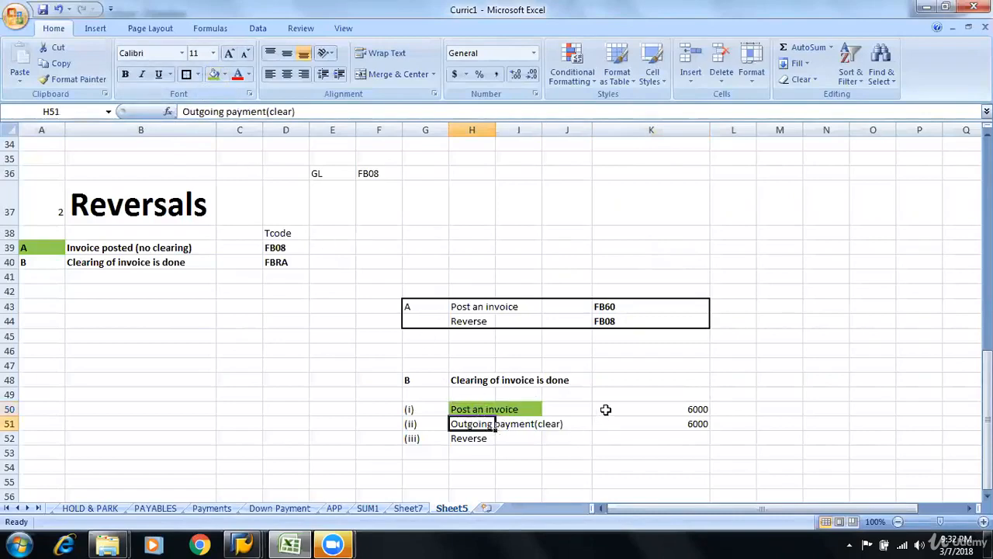
Enter the transaction code FB60 in J50 beside "Post an invoice"
left_click(582, 409)
type("fb")
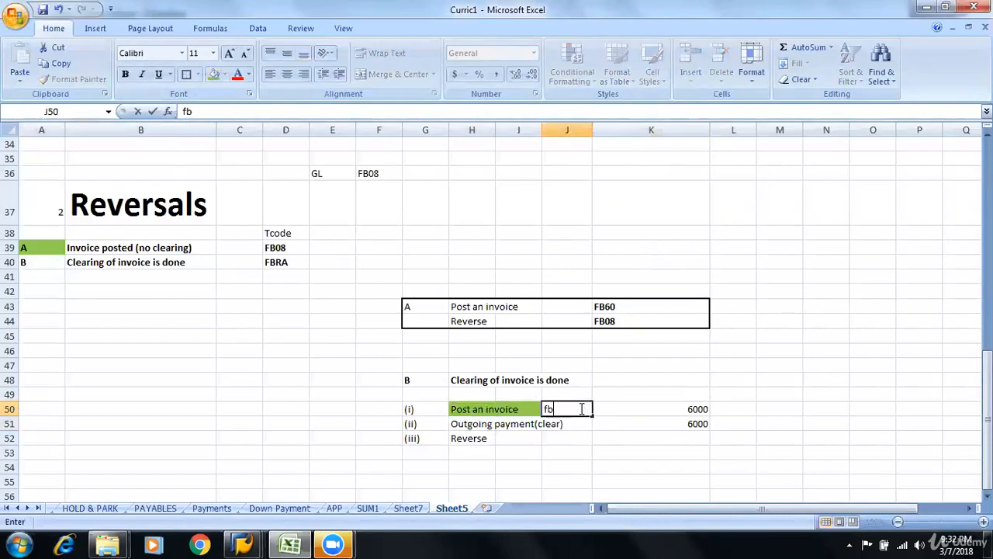
type("FB60")
key("Page_Down")
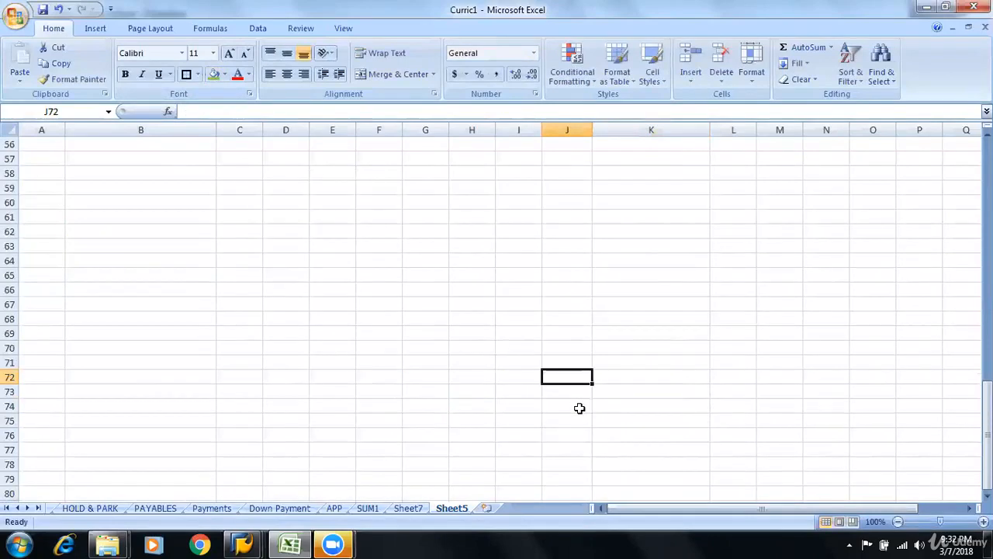
Enter the transaction codes F-53 in J51 beside "Outgoing payment(clear)" and FBRA in J52 beside "Reverse"
key("Page_Up")
key("Down")
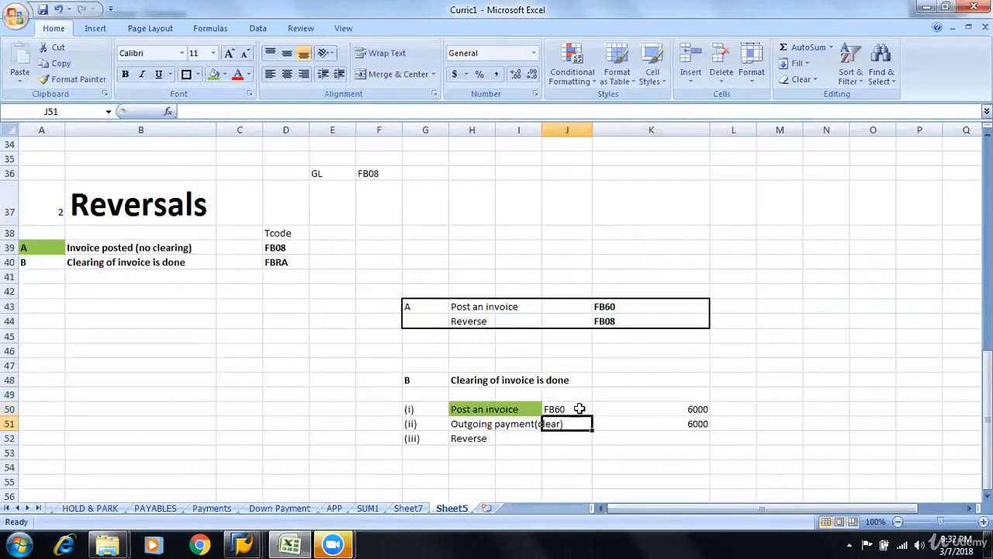
type("F-53")
key("Return")
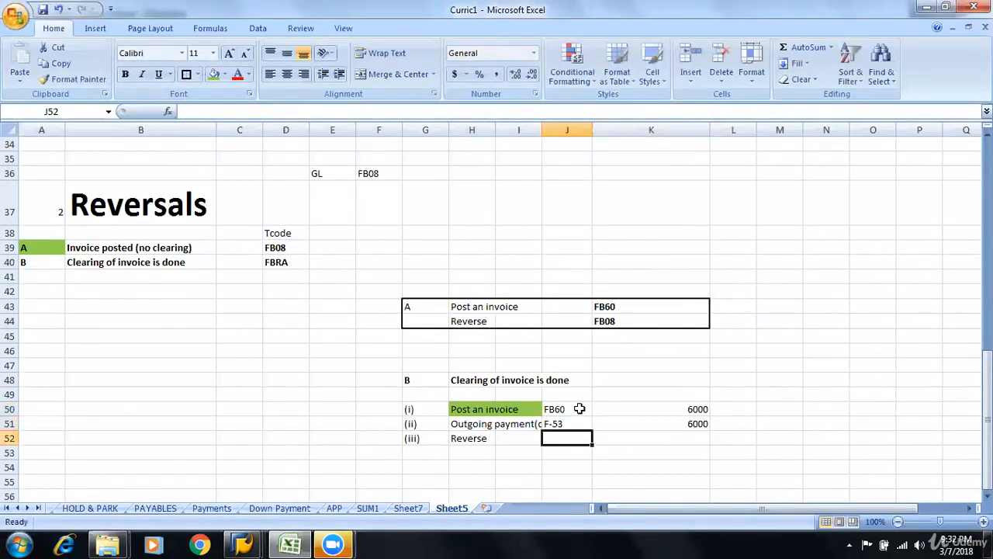
type("FBRS")
key("Return")
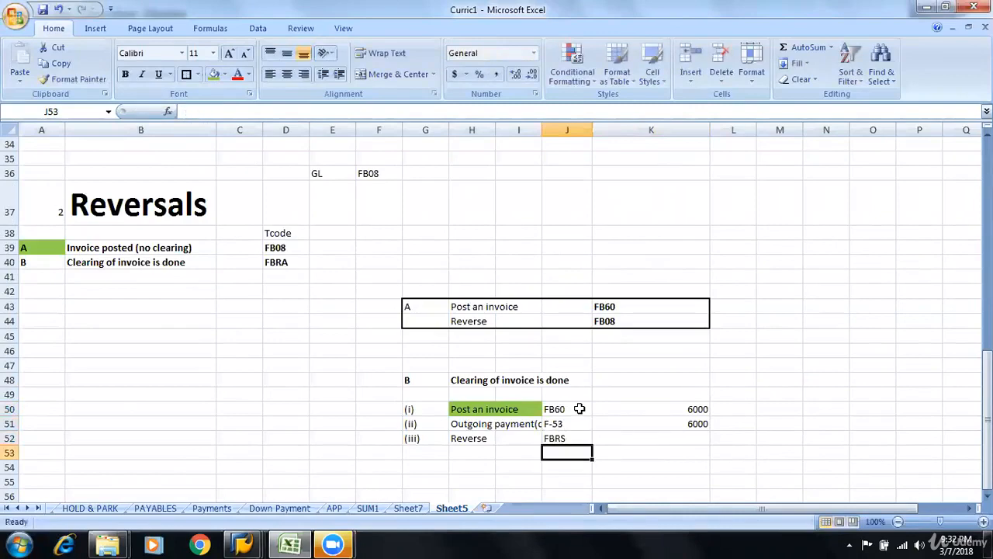
key("Up")
type("FBRA")
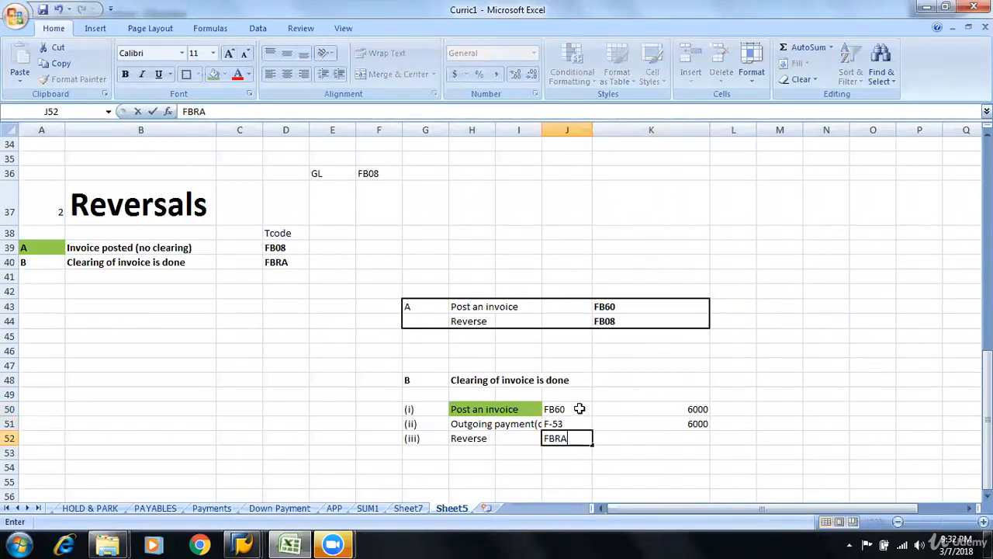
Widen column I so the "Outgoing payment(clear)" label fits before its transaction code
left_click(542, 124)
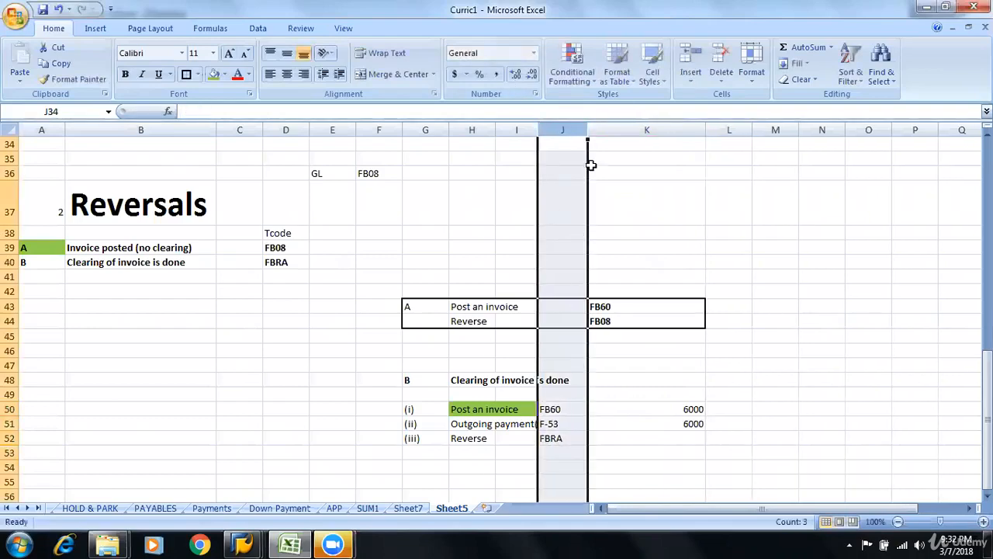
left_click_drag(539, 124, 581, 126)
left_click(651, 439)
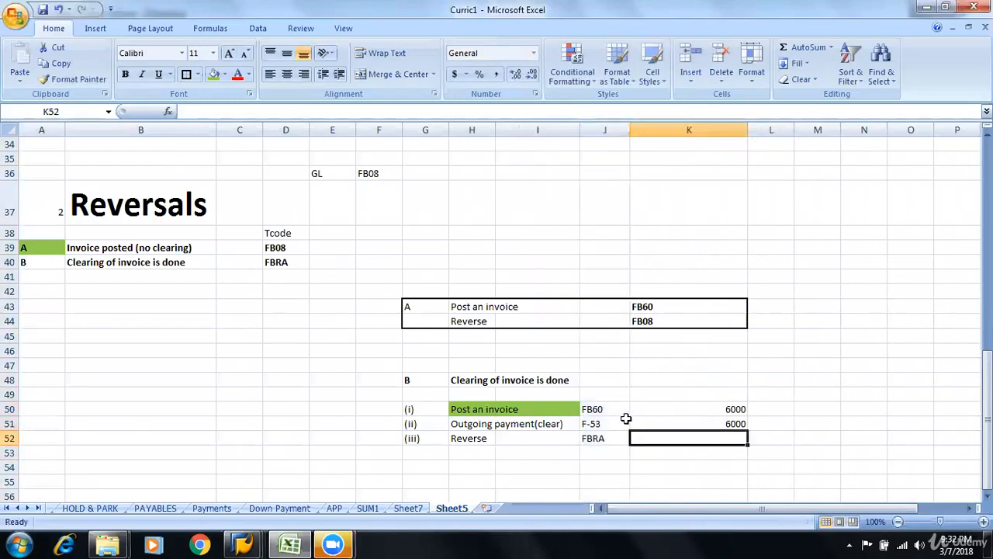
left_click(615, 409)
left_click(610, 426)
Switch to SAP, close one of the two Reverse Document windows and start transaction F-53 in the other
key("alt+Tab")
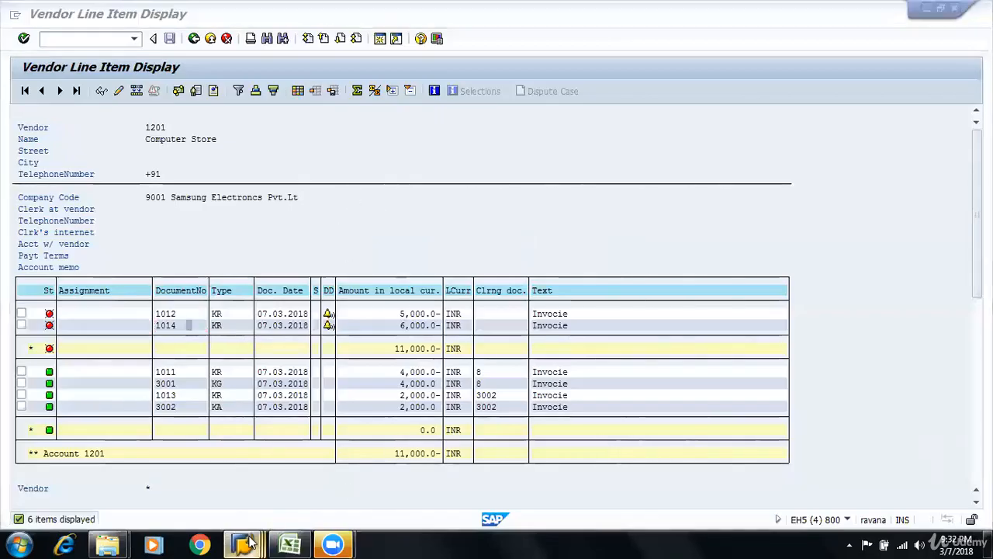
mouse_move(242, 543)
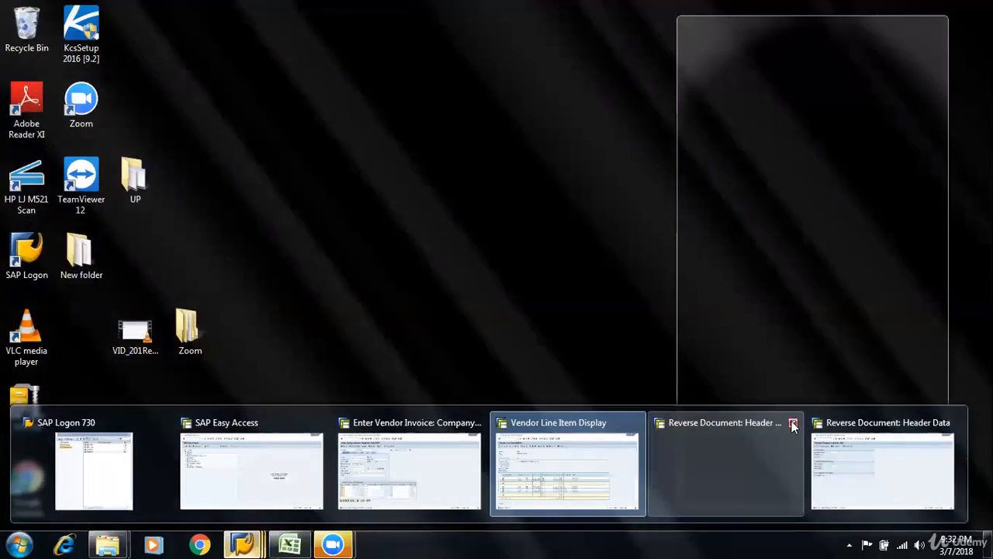
left_click(793, 422)
left_click(764, 444)
left_click(210, 38)
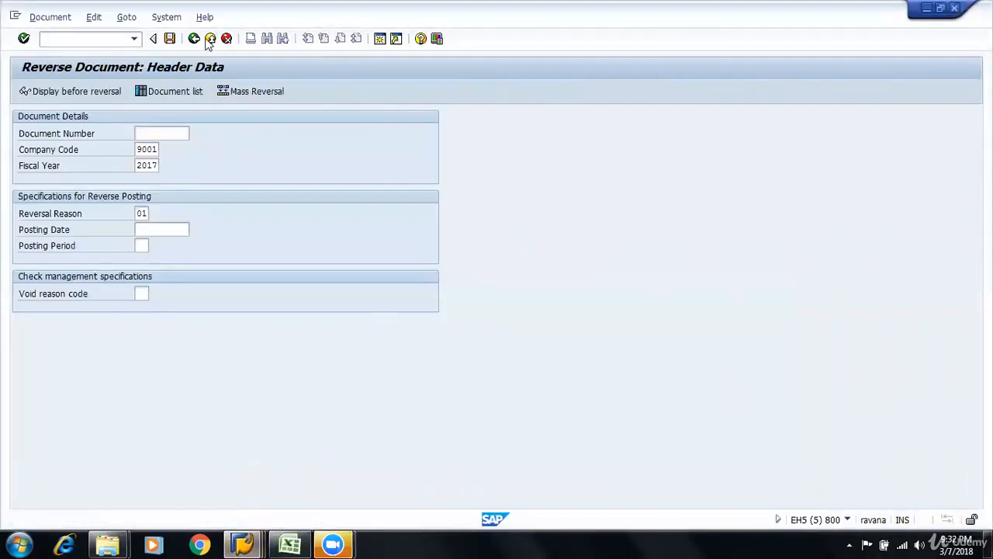
key("Return")
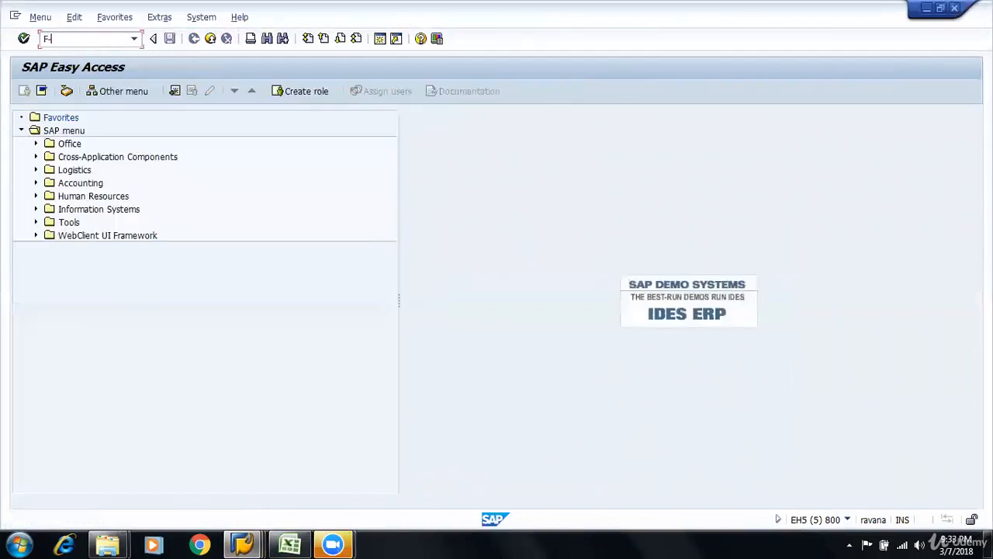
key("Return")
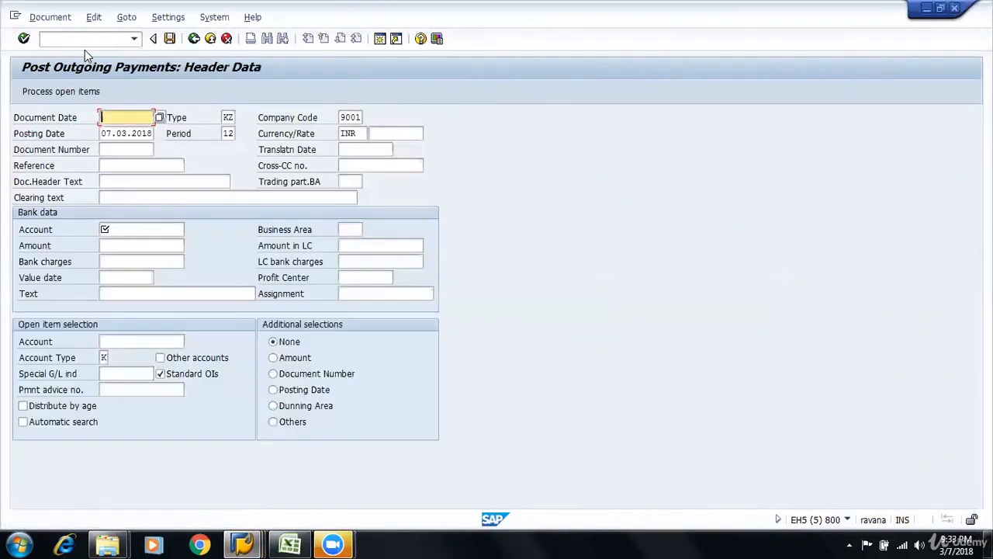
Set the outgoing payment's document date to 07032018
type("15032018")
key("Down")
key("Up")
key("Tab")
key("shift+Tab")
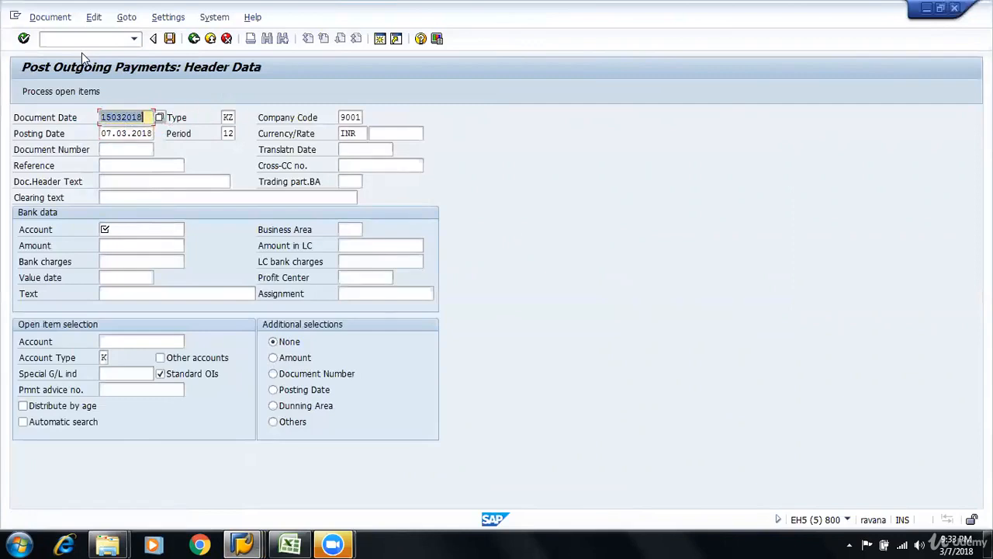
type("07")
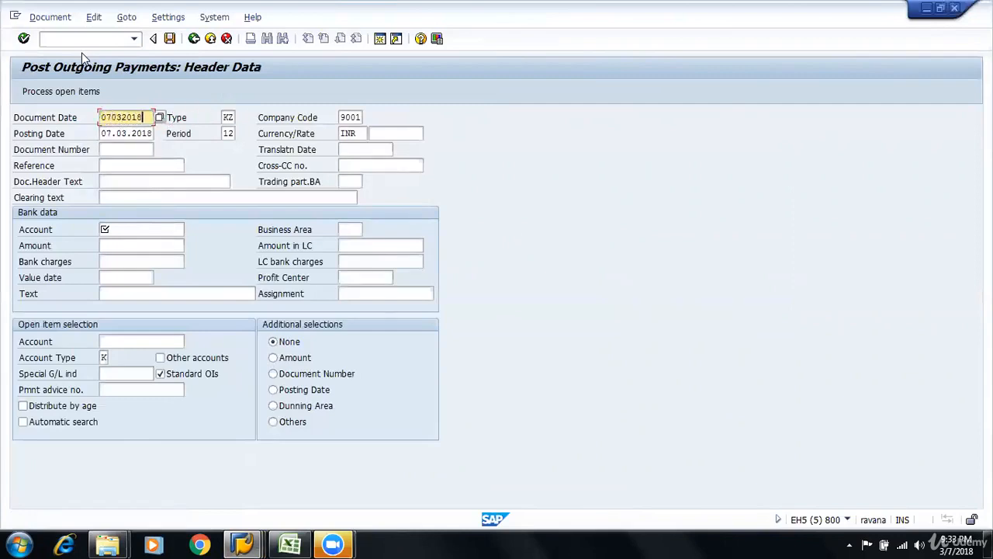
type("032018")
Enter account 100000 and amount 6000 in the payment's bank data
key("Tab")
key("Tab")
key("Tab")
key("Tab")
key("Tab")
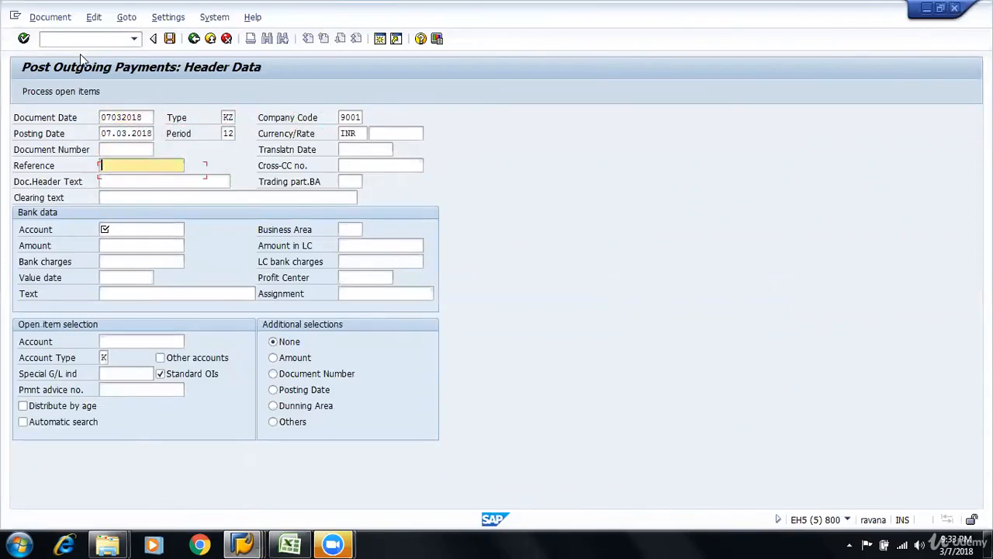
key("Tab")
key("Tab")
key("Tab")
type("100000")
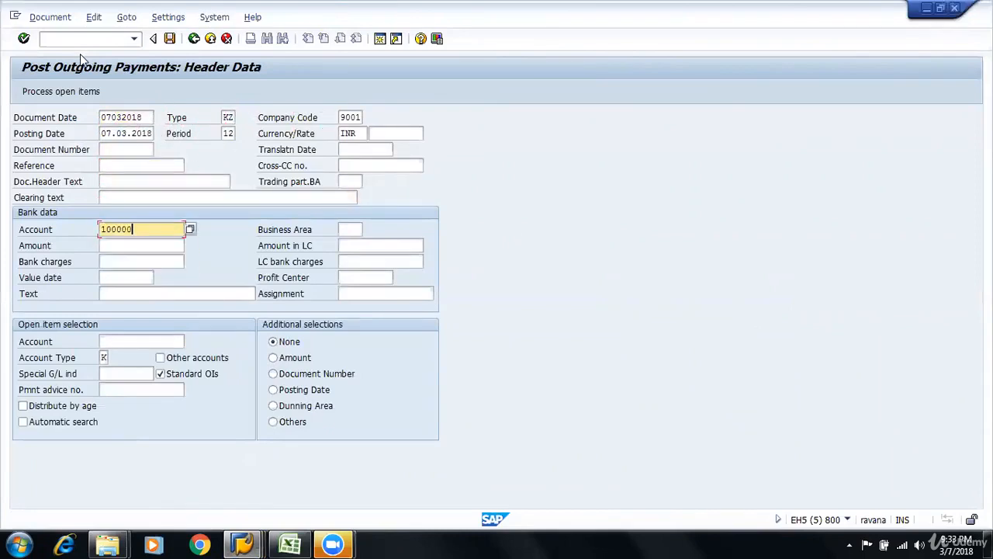
key("Tab")
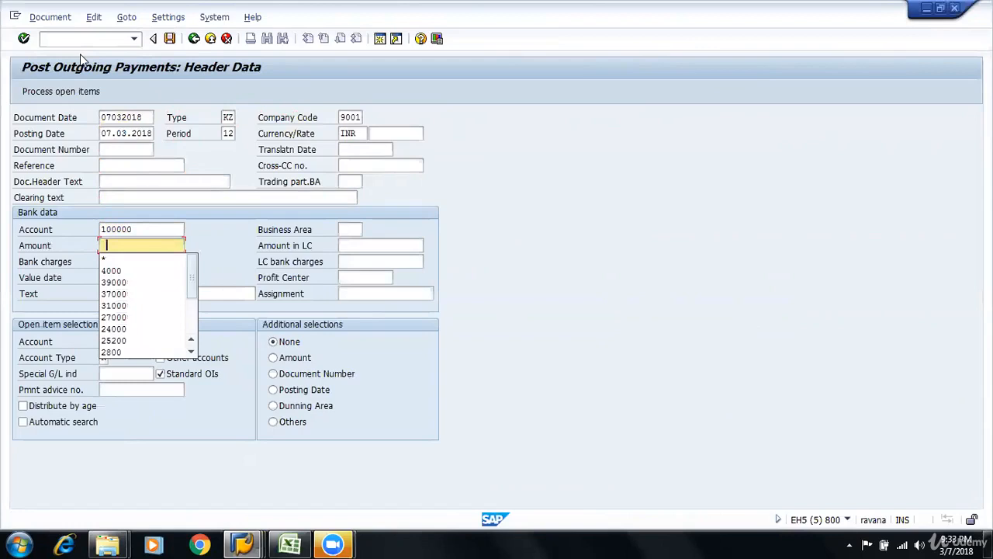
type("6000")
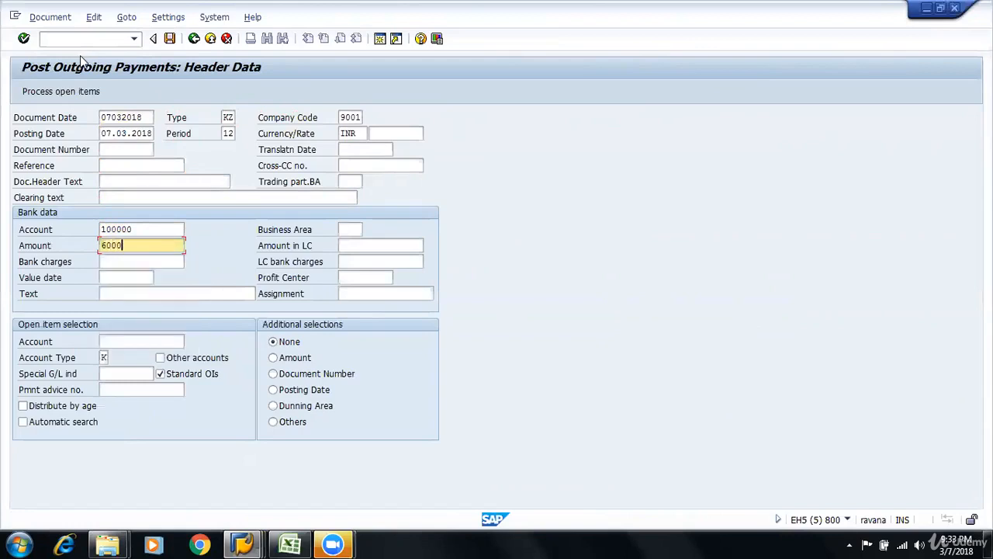
Select the open items of vendor account 1201 and proceed to processing them
key("Tab")
key("Tab")
key("Tab")
key("Tab")
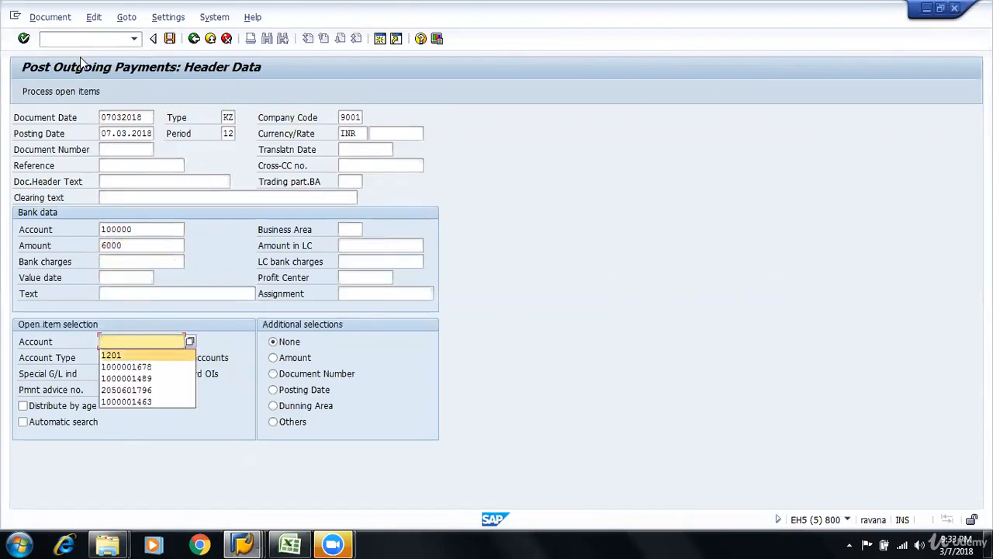
type("1201")
key("Return")
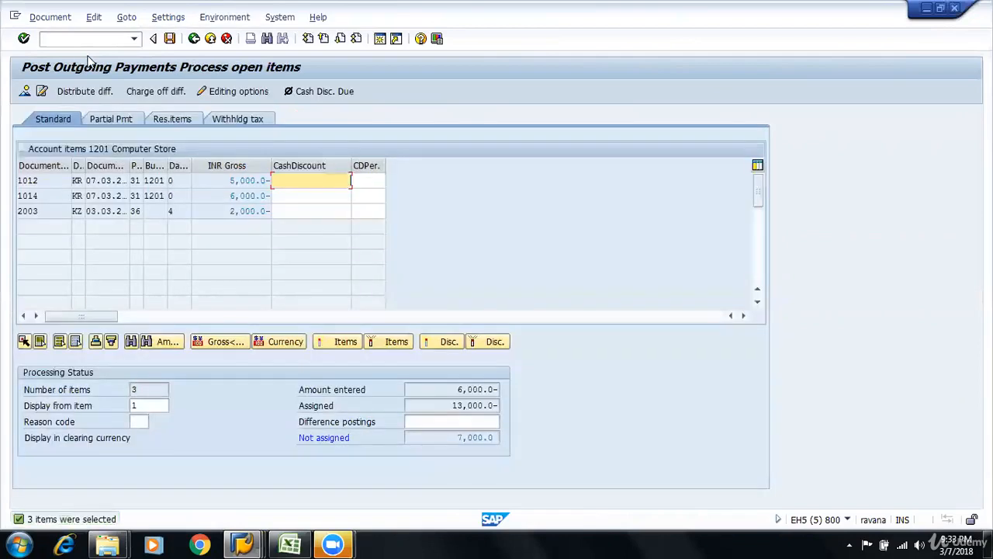
Deactivate open items 1012 and 2003 so only invoice 1014 is assigned, and post the payment after simulating it
double_click(261, 180)
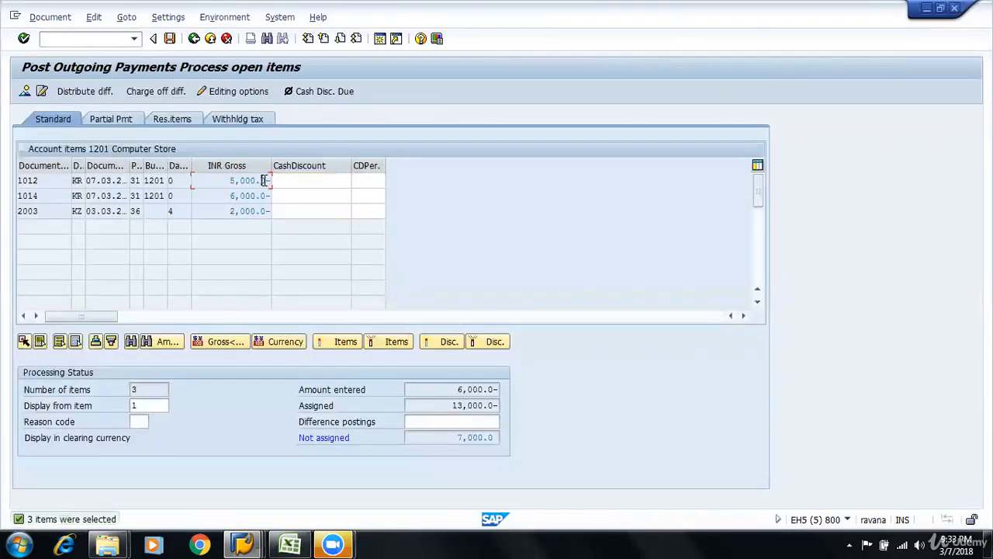
double_click(236, 214)
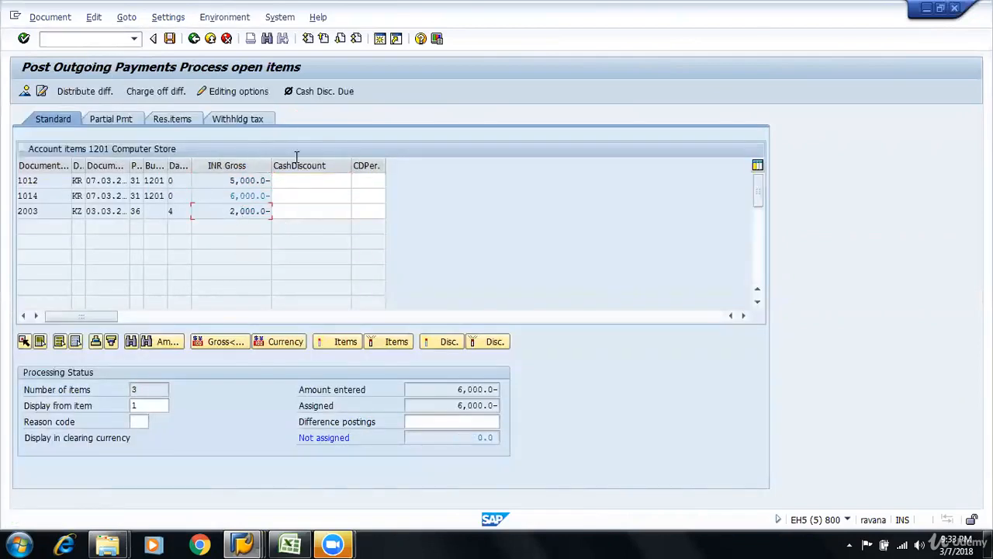
left_click(50, 16)
left_click(47, 49)
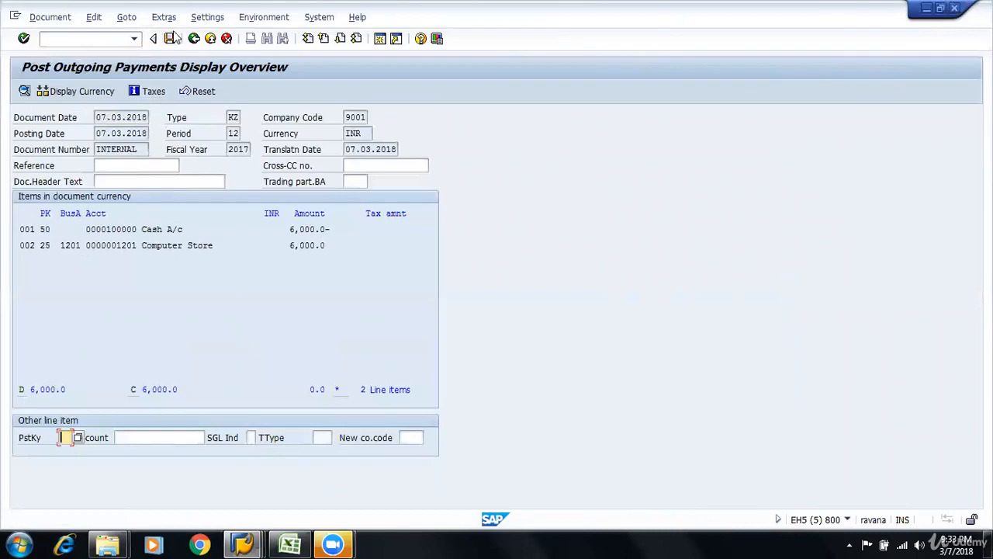
left_click(170, 38)
Switch to the Vendor Line Item Display, refresh vendor 1201's list and check the clearing of the 6,000 invoice
key("alt+Tab")
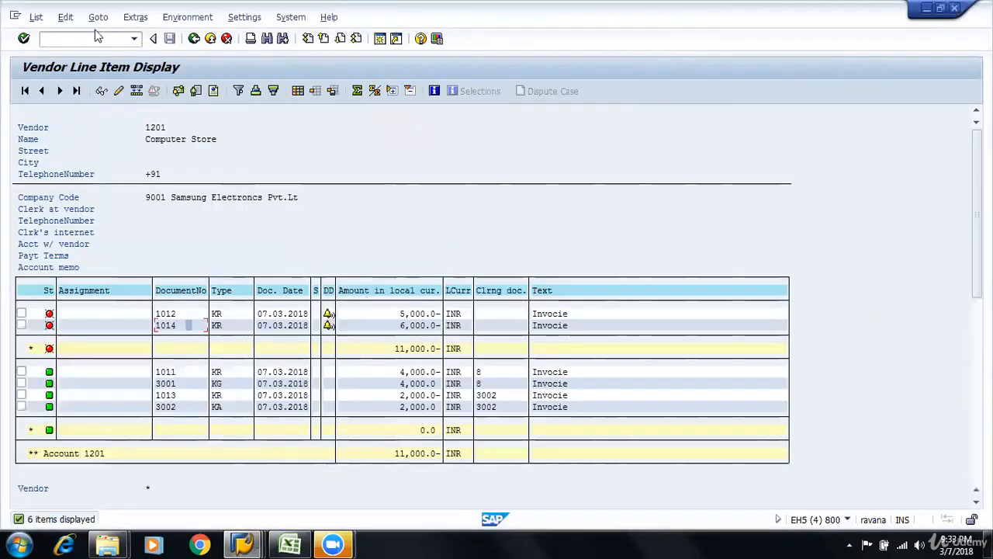
left_click(35, 17)
mouse_move(54, 66)
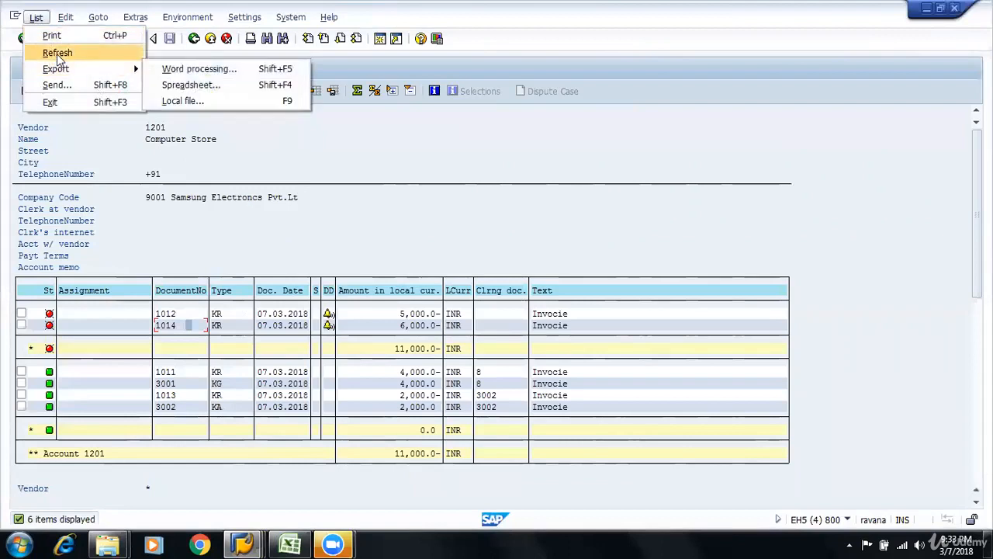
left_click(57, 53)
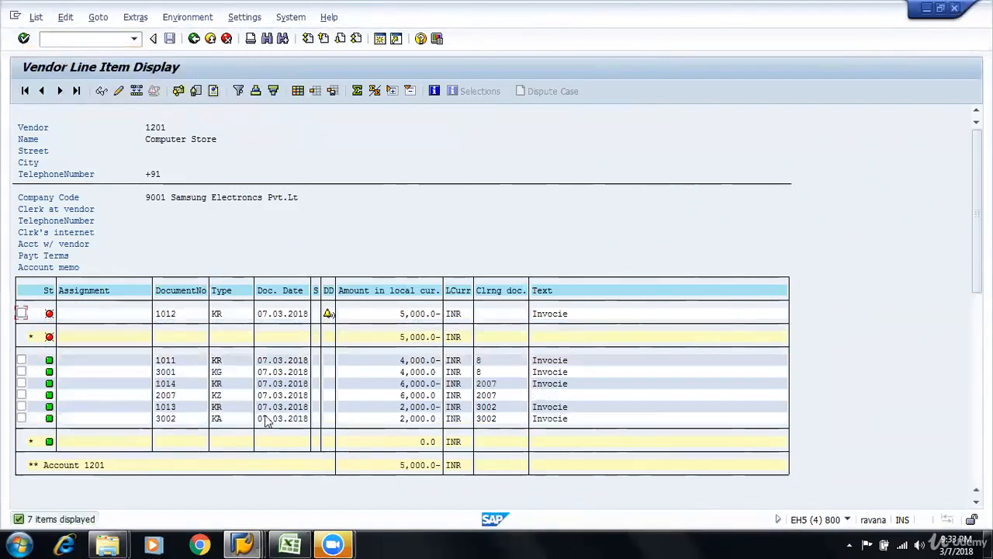
left_click(405, 383)
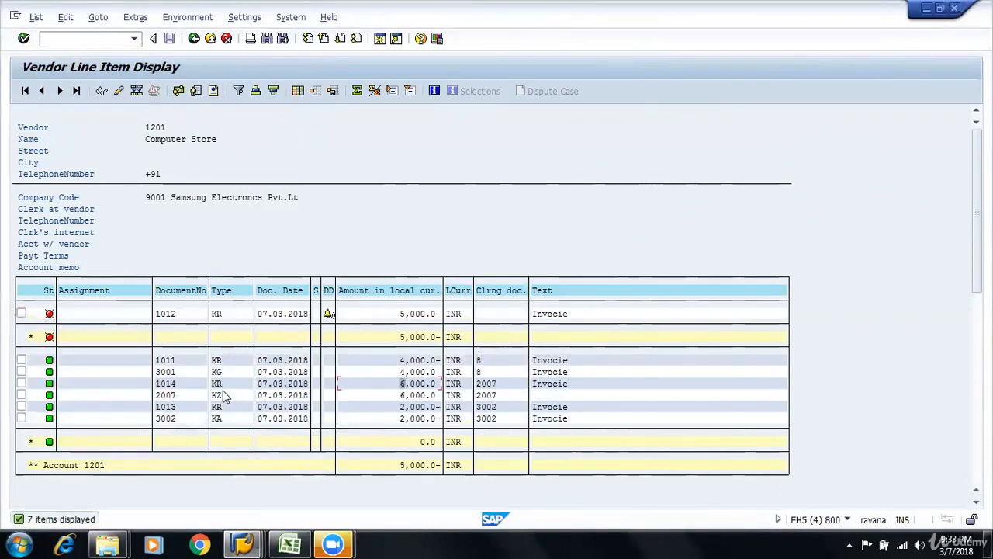
left_click(189, 385)
key("alt+Tab")
Switch to the Curric1 workbook in Excel and enter the note "2 DOCUMENTS" in F56
key("alt+Tab")
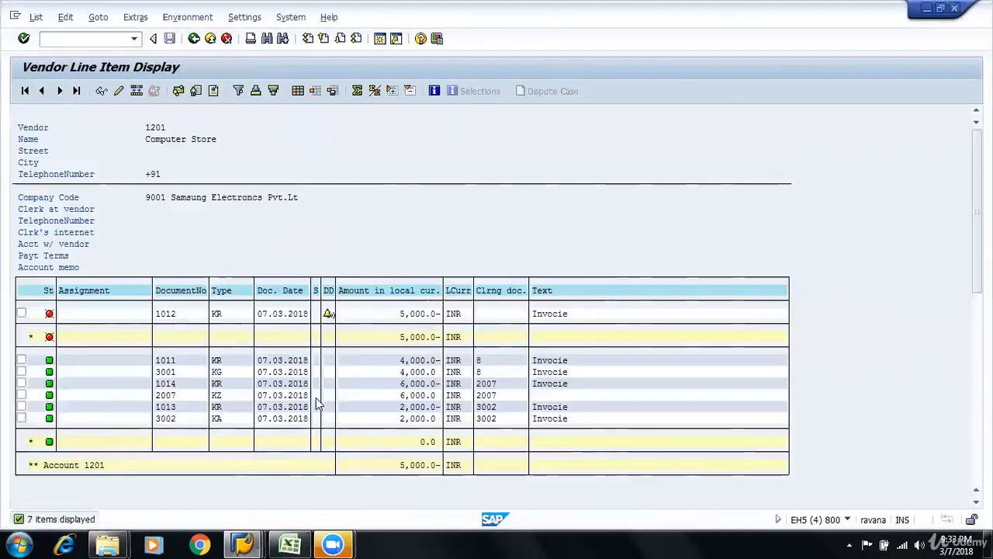
key("alt+Tab")
key("alt+Tab")
scroll(373, 404, "down", 3)
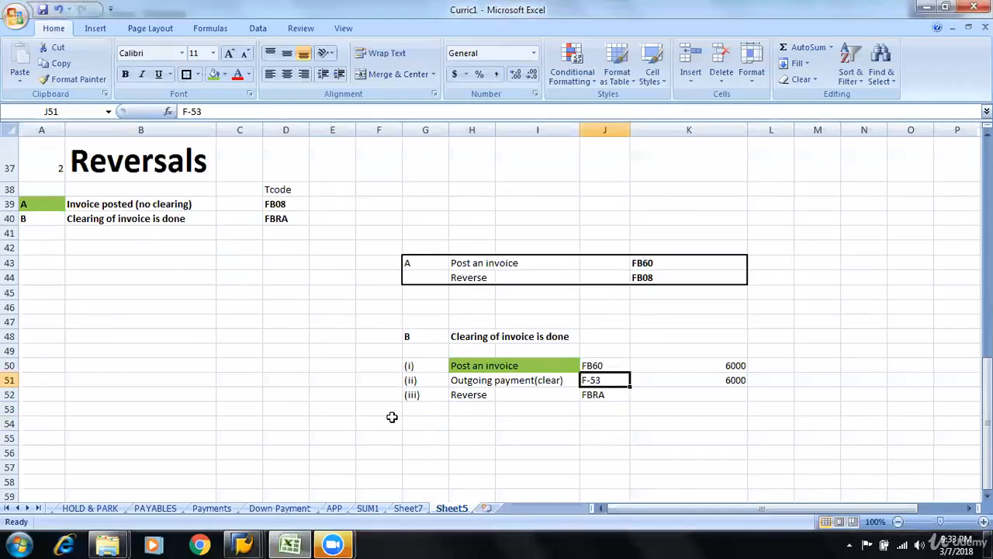
left_click(378, 334)
type("2")
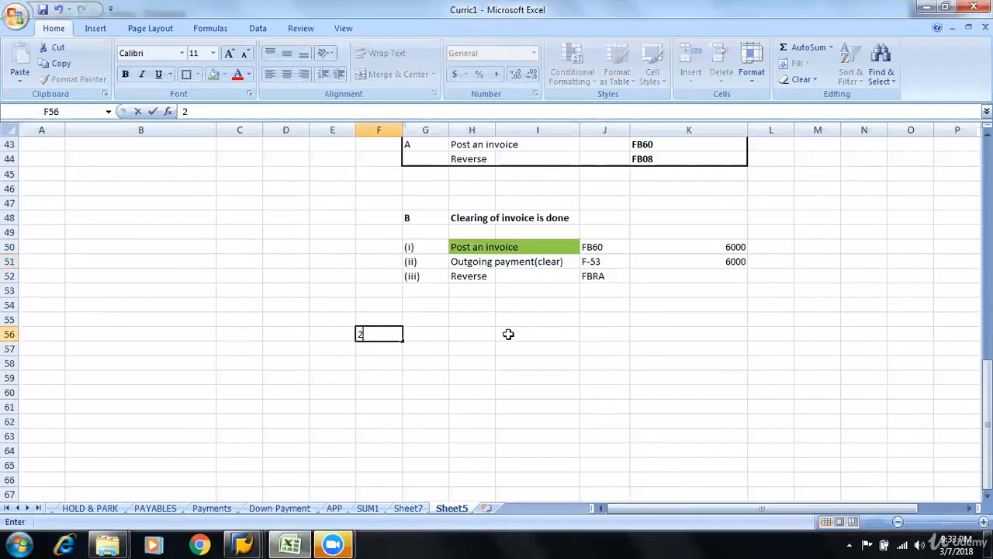
type(" DOCUMENTS")
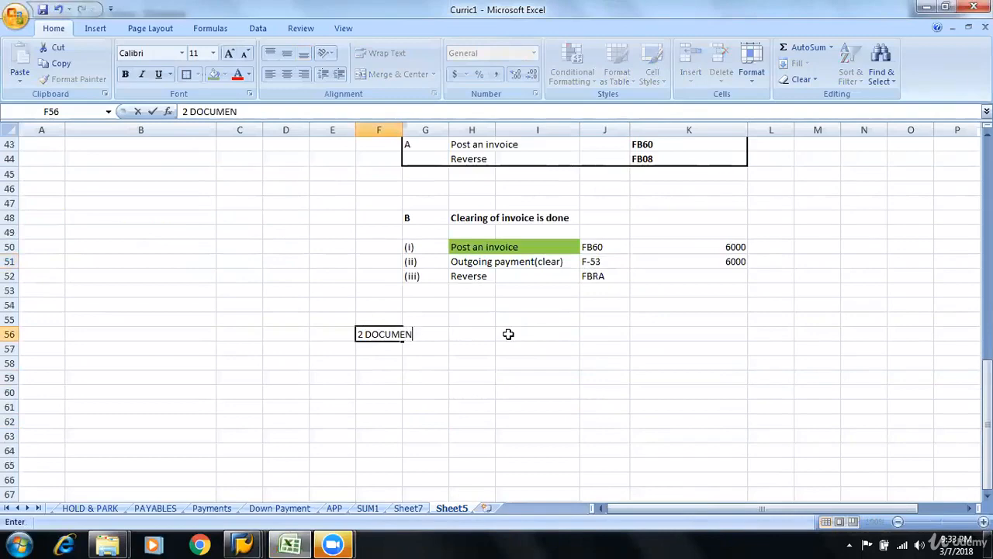
key("Tab")
key("Tab")
key("Tab")
key("Down")
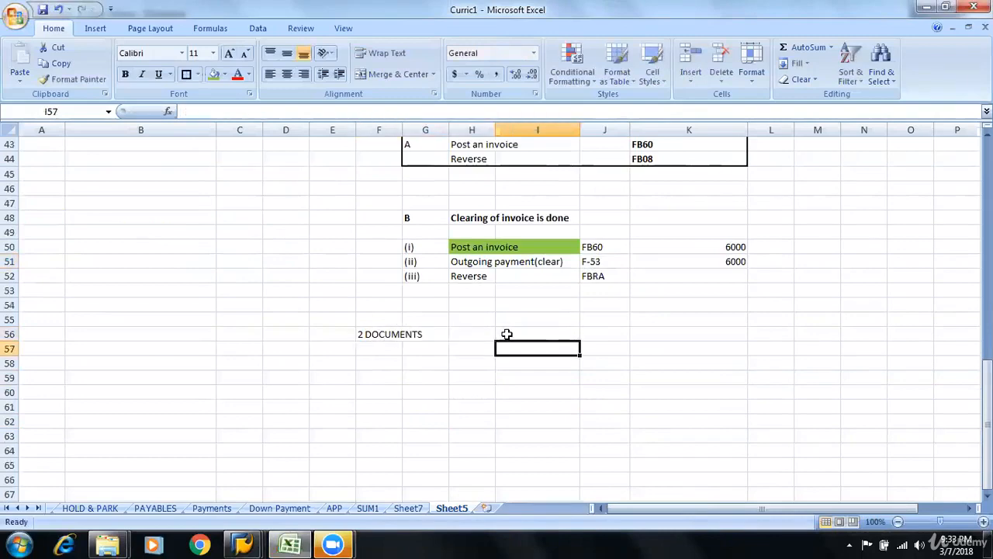
Check the cleared invoice's document number in SAP's vendor line items and enter 1014 in H57 of the Excel sheet
key("alt+Tab")
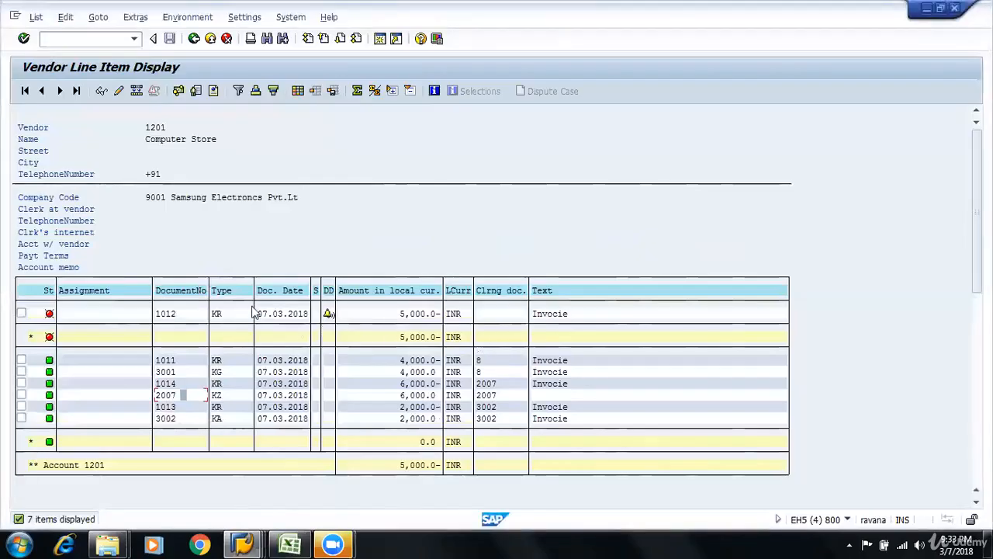
key("alt+Tab")
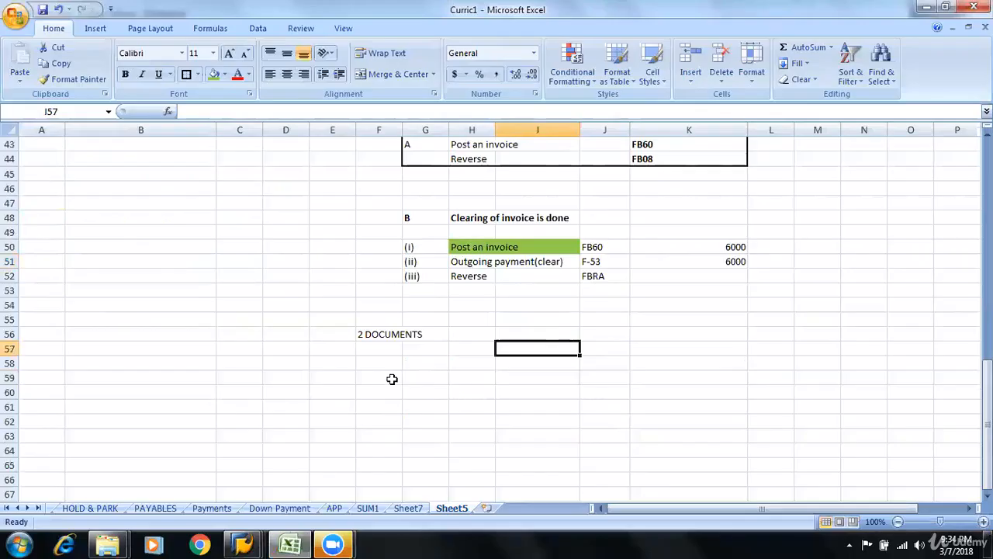
key("Left")
type("1014")
key("Return")
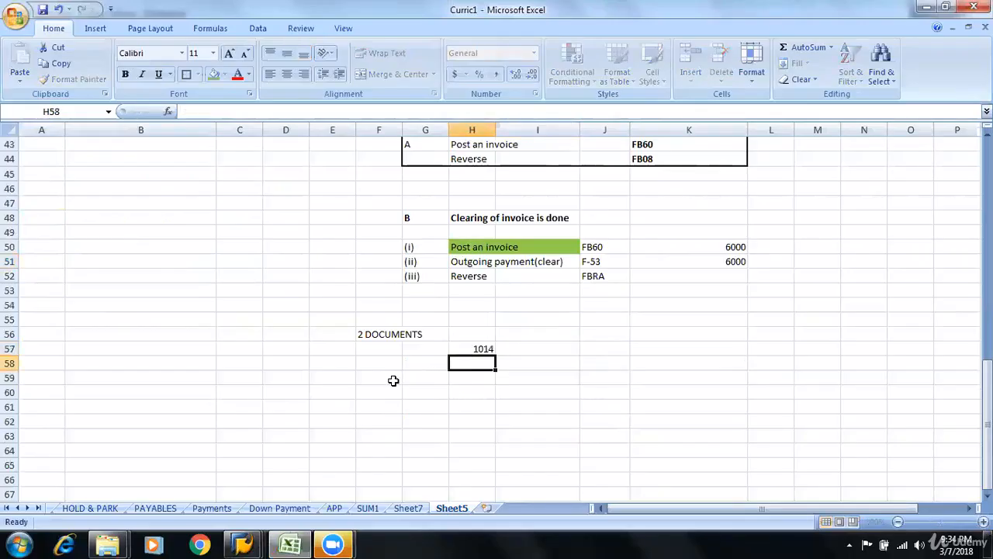
Check the clearing payment's document number in SAP's vendor line items and enter 2007 in H58 of the Excel sheet
key("alt+Tab")
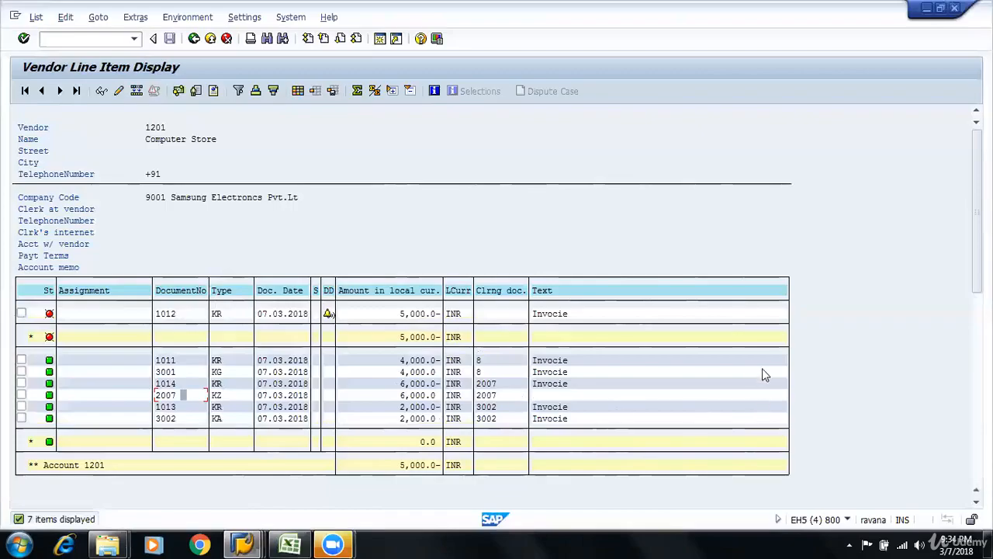
key("alt+Tab")
type("200")
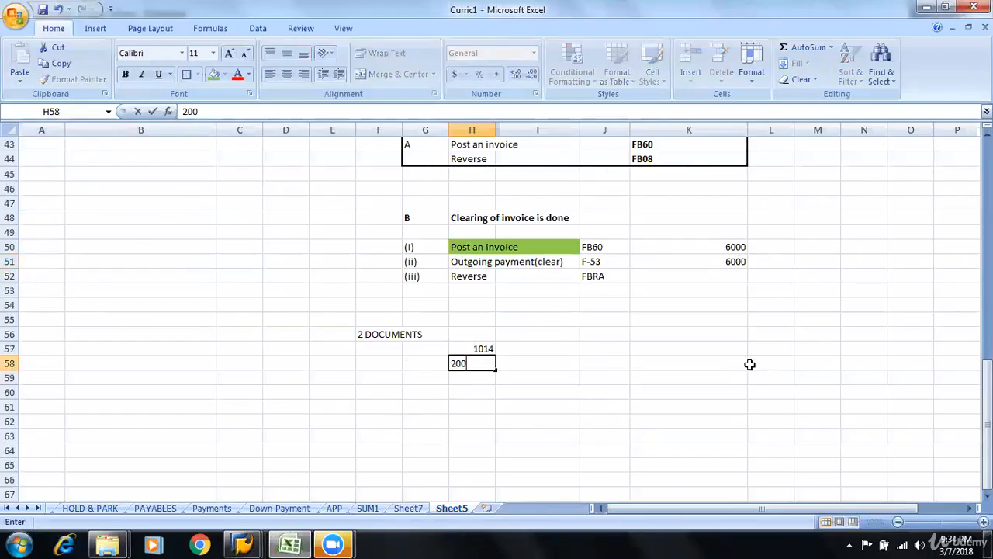
type("7")
key("Right")
Label document 1014 as "INVOICE" in I57 and document 2007 as "CLEARING DOC." in I58
key("Up")
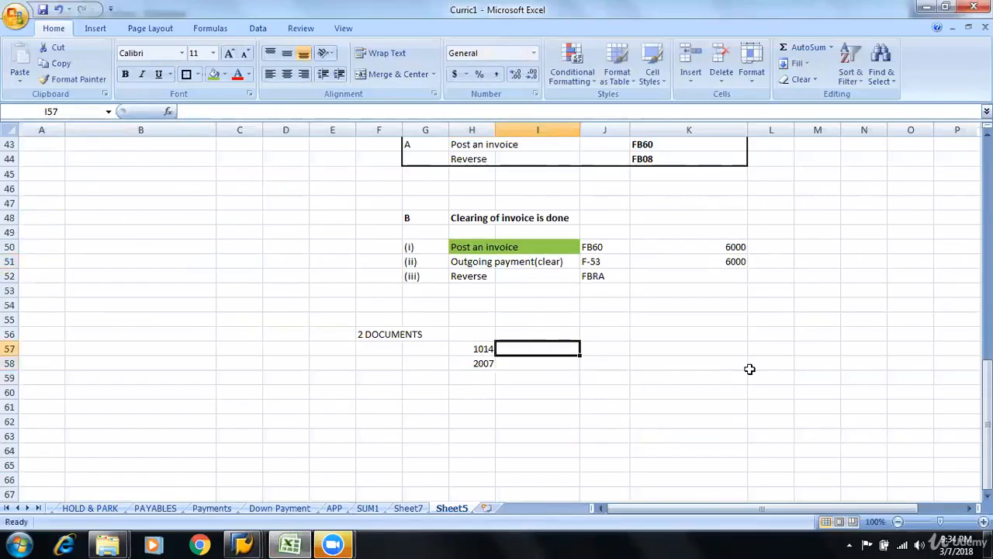
type("INVOICE")
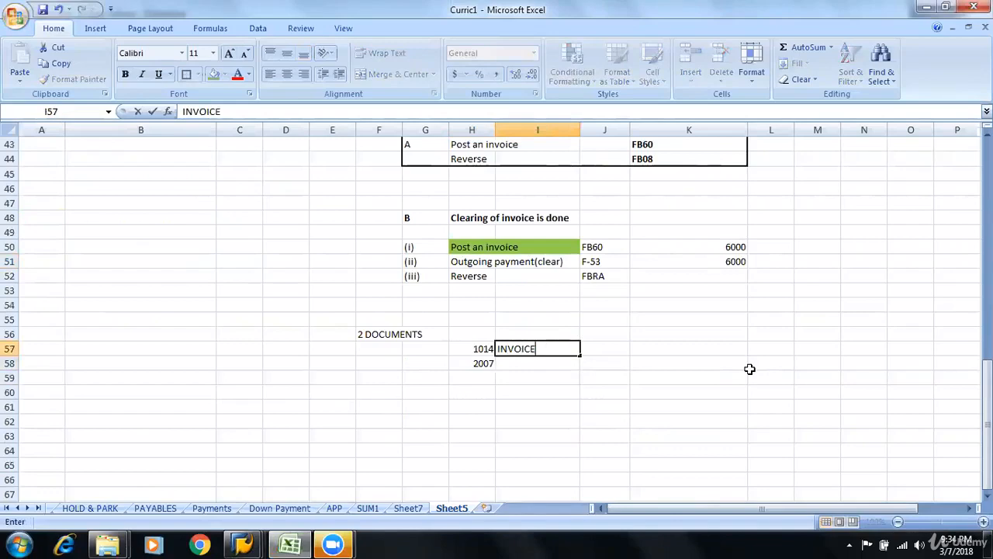
key("Return")
type("CLEARING DOC.")
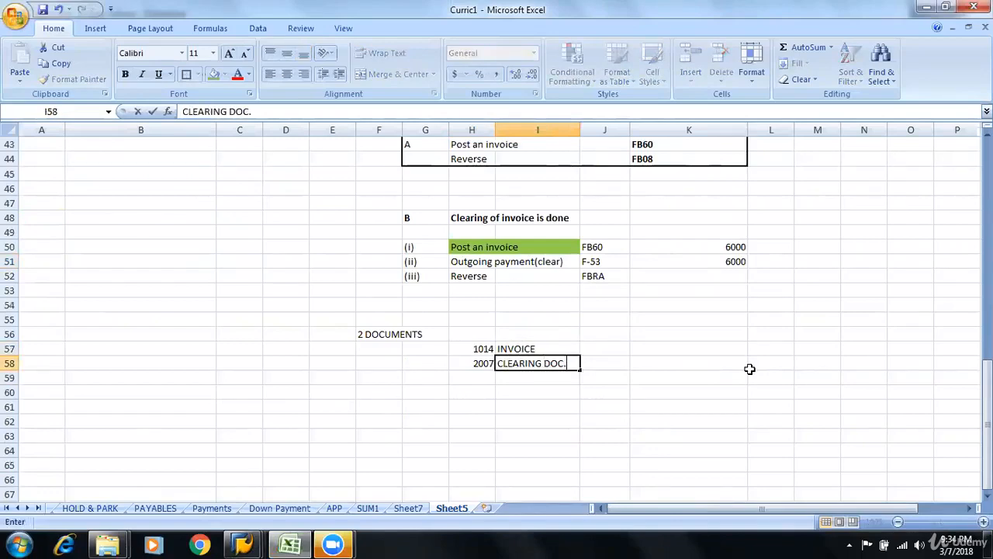
Fill cells G57:G58 beside the two document numbers with green
left_click_drag(426, 350, 427, 364)
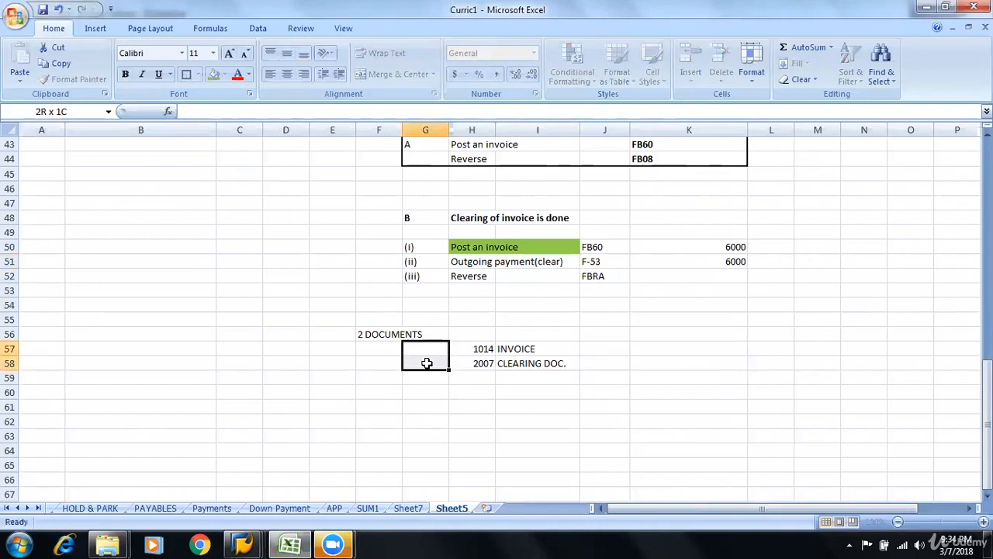
left_click(213, 75)
left_click(650, 460)
left_click(667, 417)
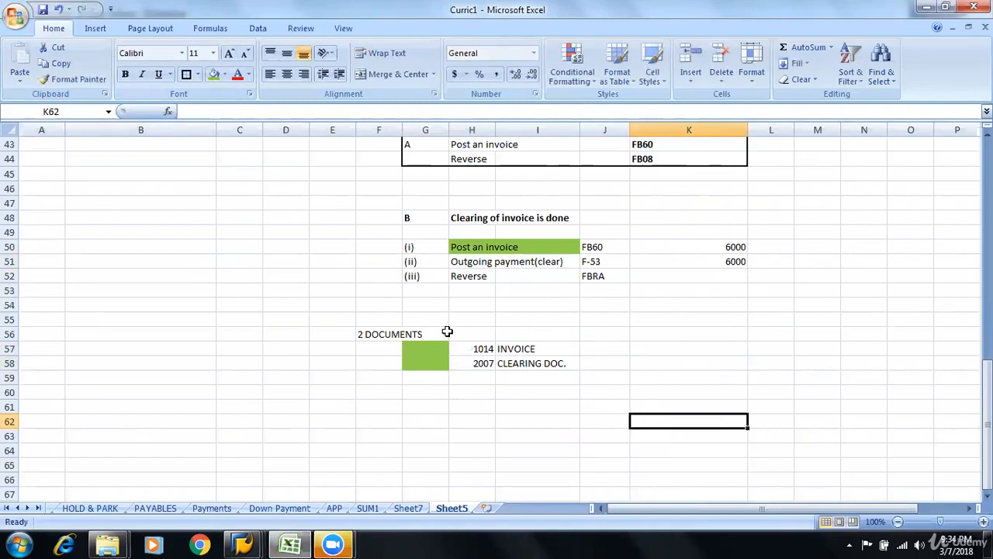
Apply all borders to the green cells G57:G58 and extend them across the document table G57:I58
left_click_drag(441, 349, 441, 358)
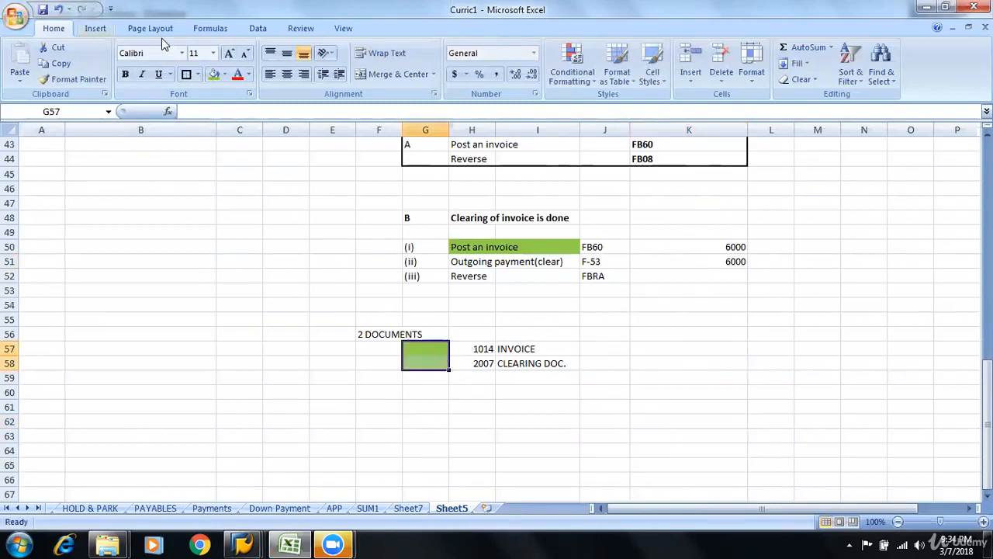
left_click(200, 75)
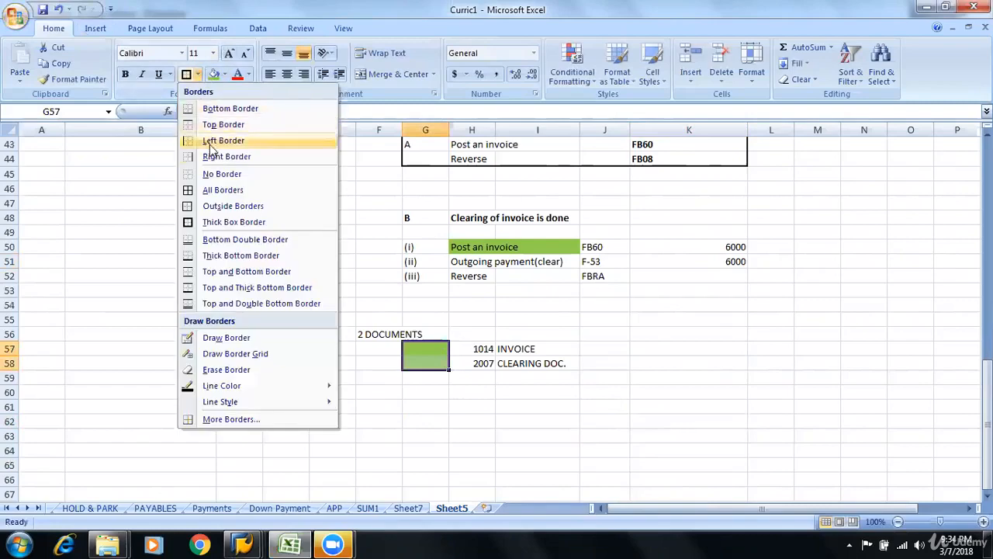
left_click(221, 189)
left_click(767, 445)
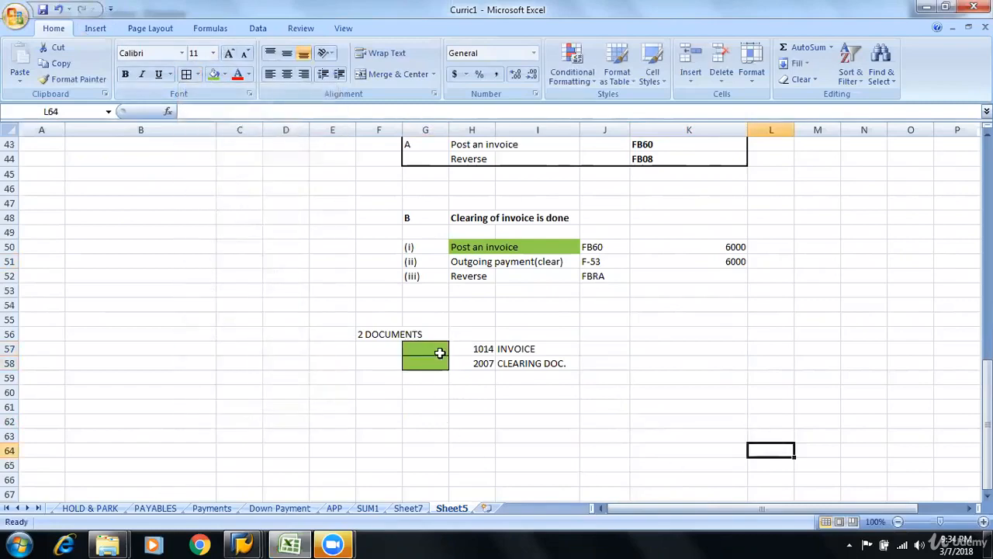
left_click_drag(439, 349, 573, 363)
left_click(193, 74)
left_click(715, 447)
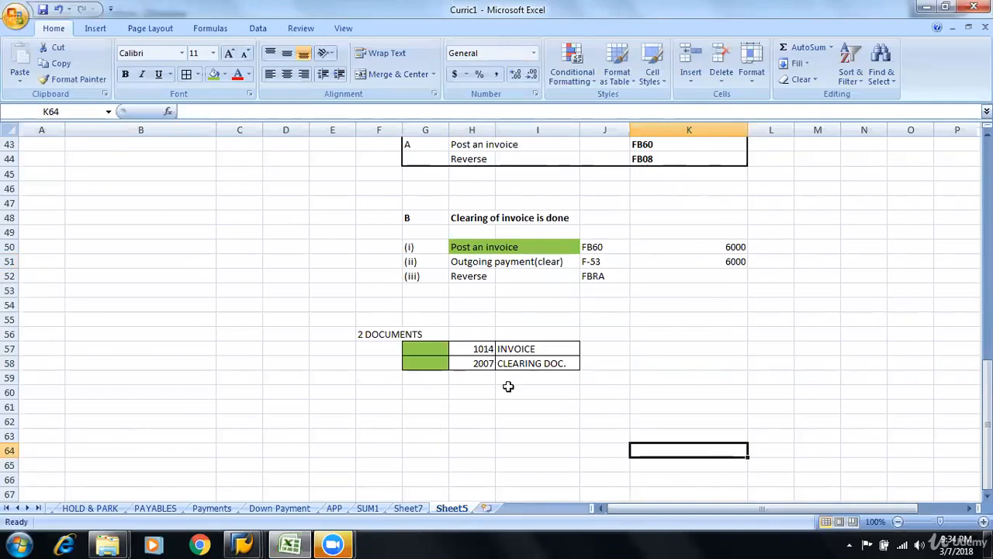
Enter the heading "2 cases" in G61 below the document table
left_click(381, 419)
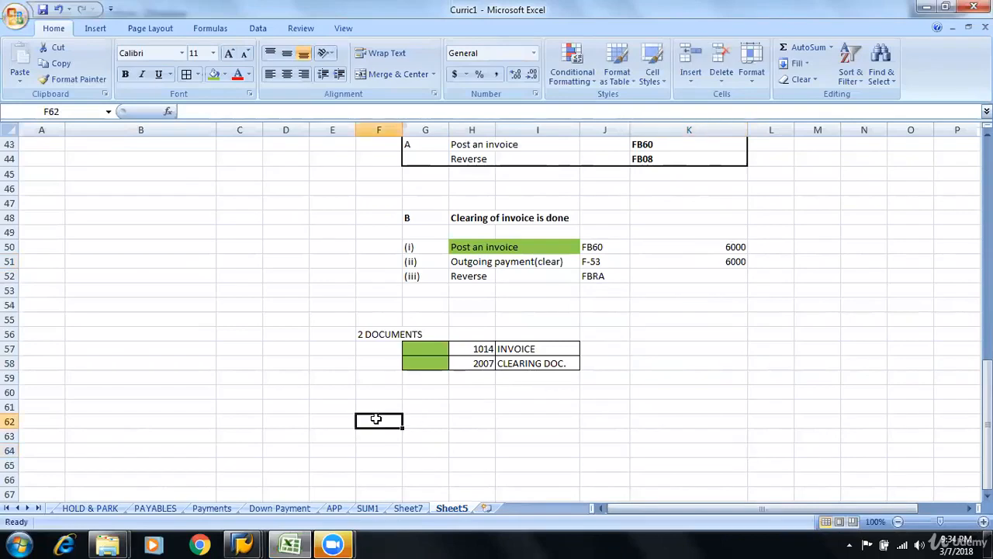
key("Right")
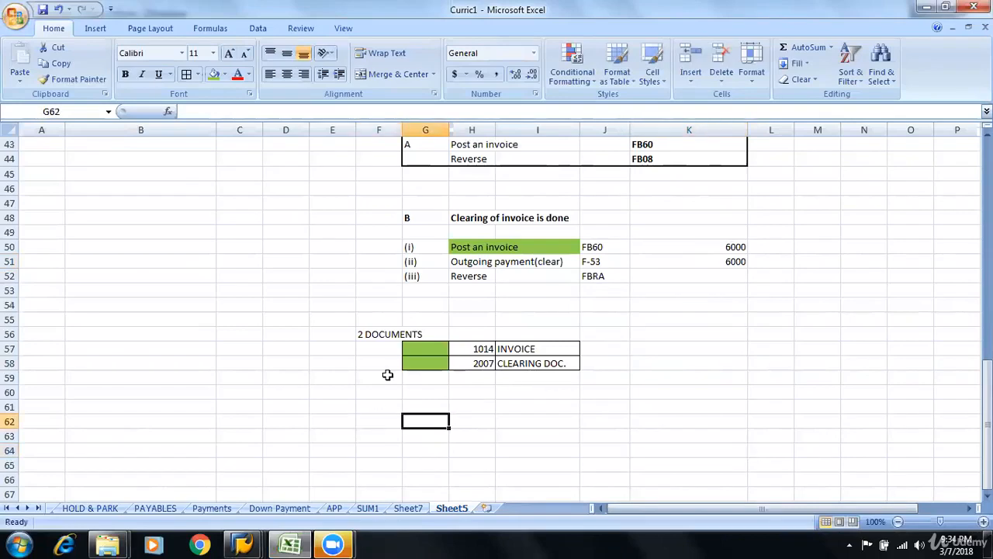
key("Up")
type("2")
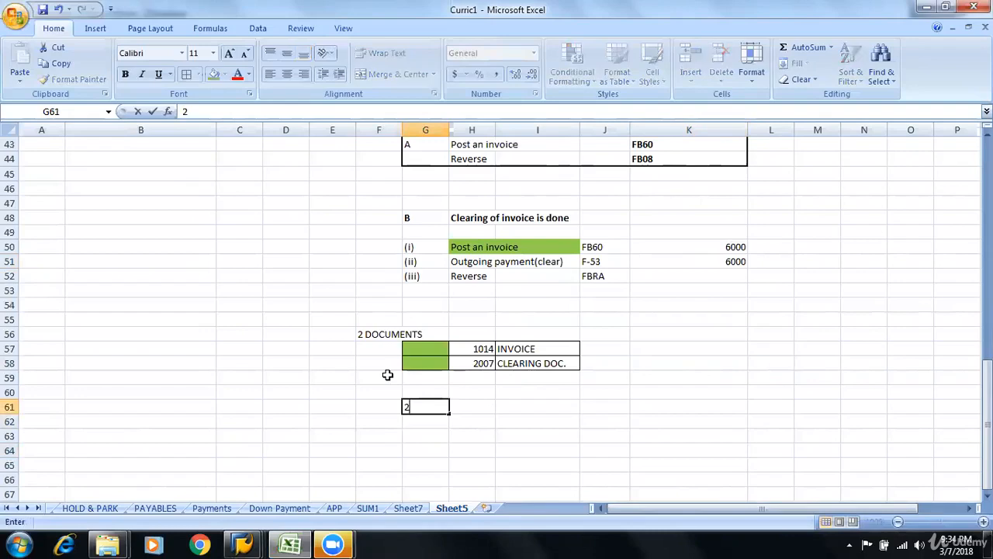
type(" cases")
key("Return")
List case 1 in I62 with the description "Payment was made to wrong vendor" in J62
key("Right")
key("Right")
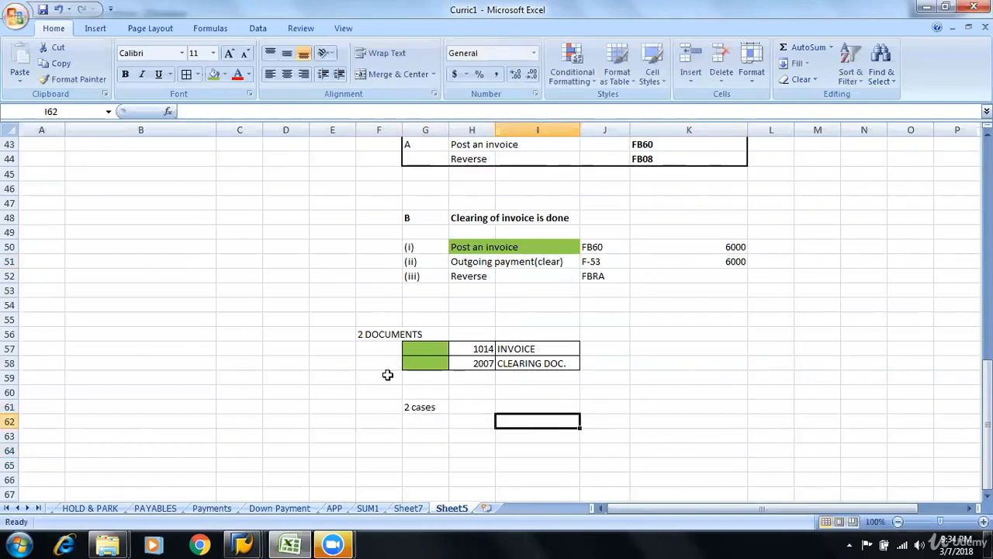
type("1.")
key("Right")
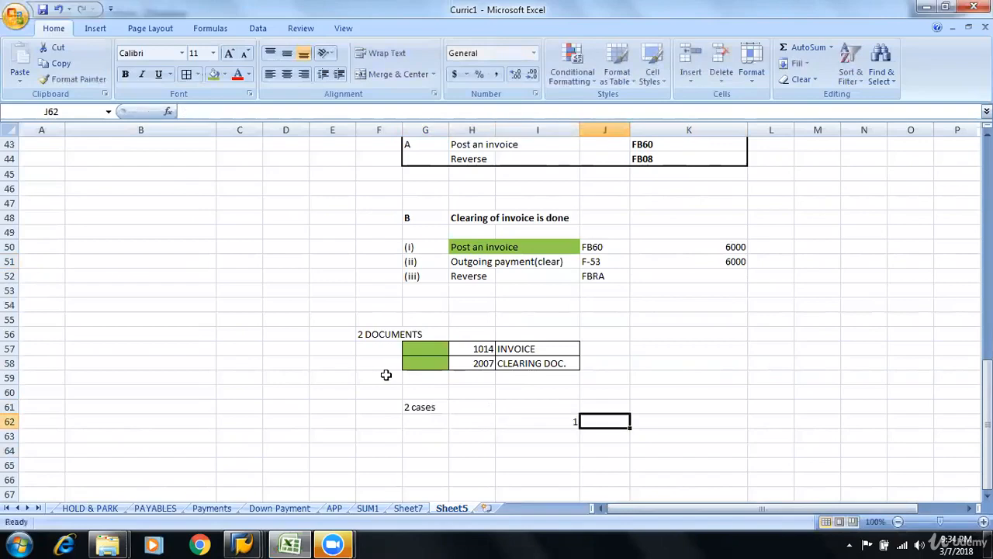
type("Payment was")
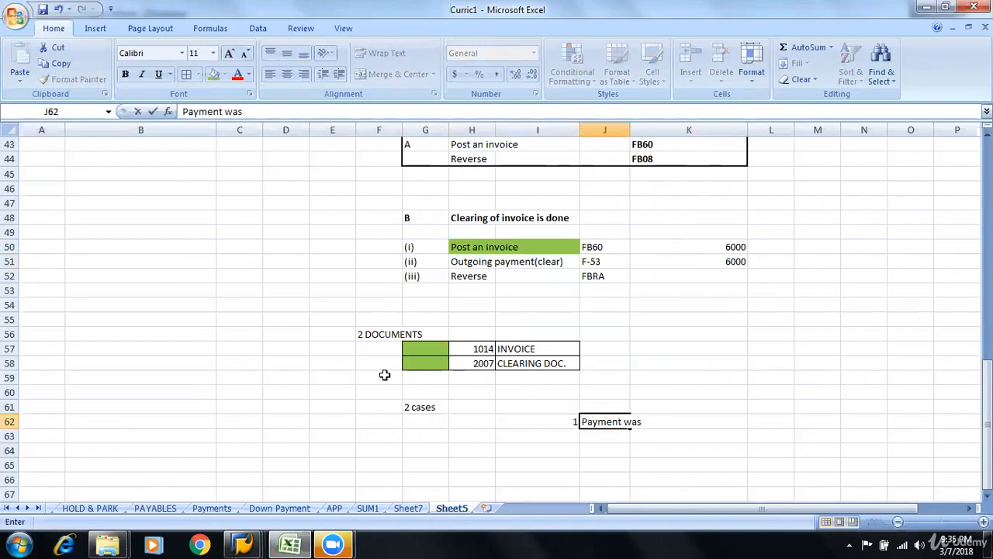
type(" made to")
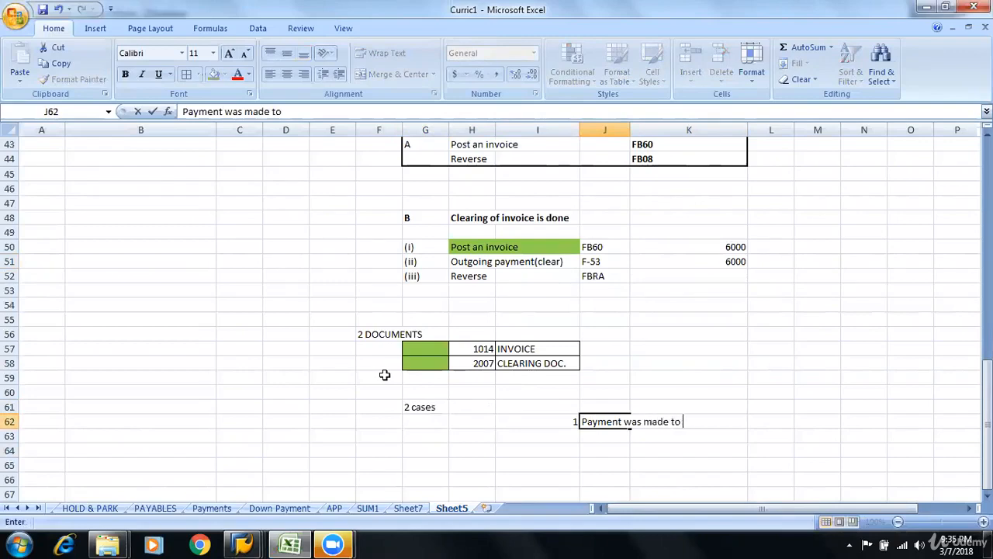
type(" wrong vendor")
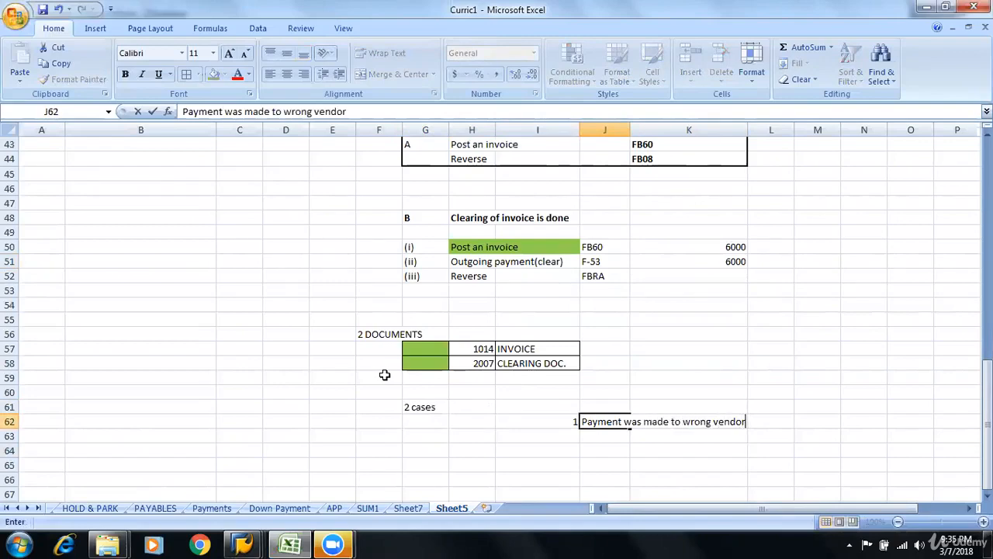
key("Return")
List case 2 in I63 with the description "Payment shouldn't be made" in J63
type("2")
key("Tab")
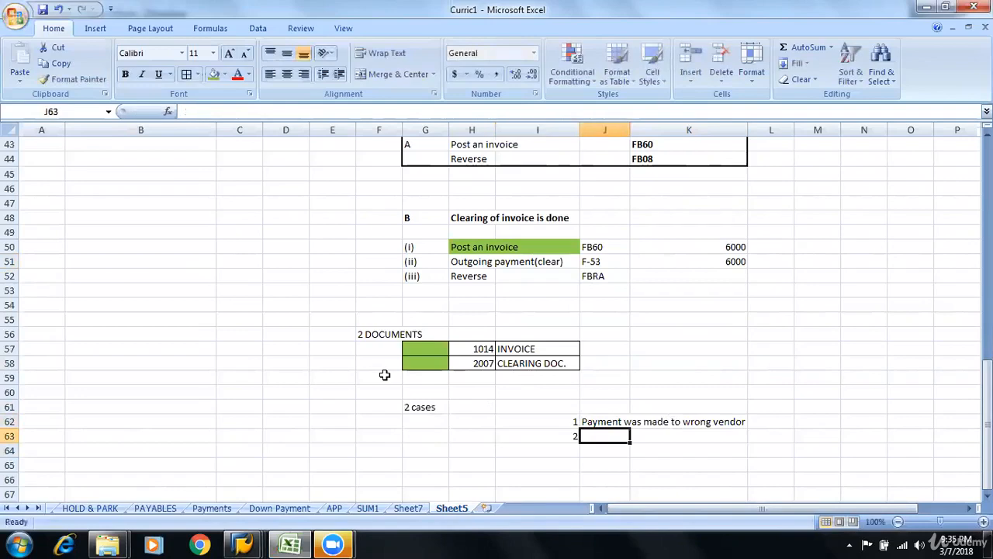
type("Pay")
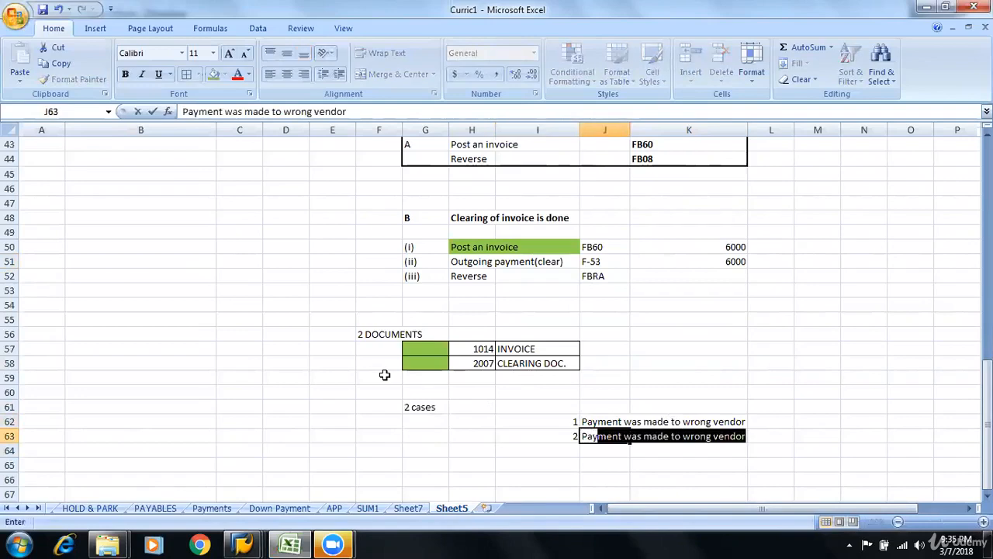
type("ment shoul")
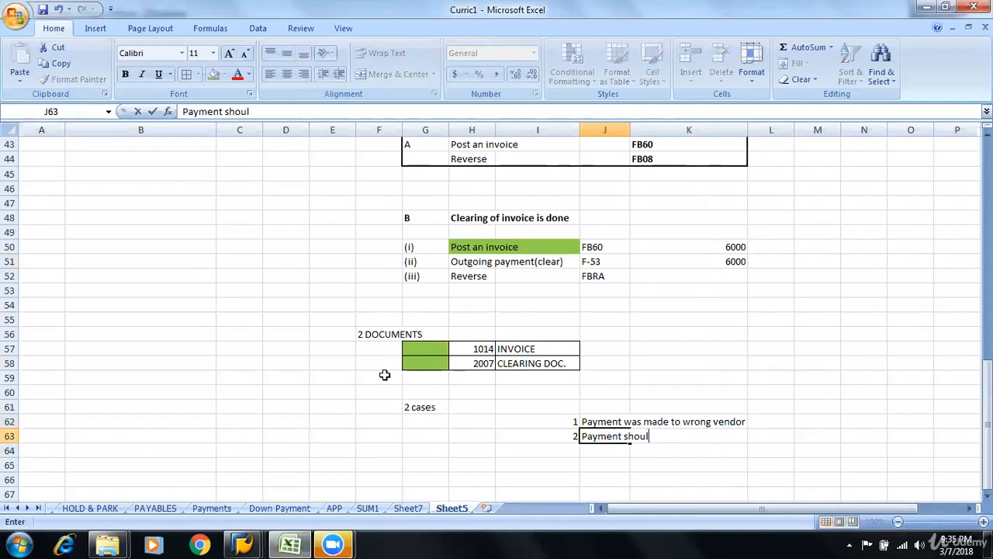
type("d not have")
key("BackSpace")
key("BackSpace")
key("BackSpace")
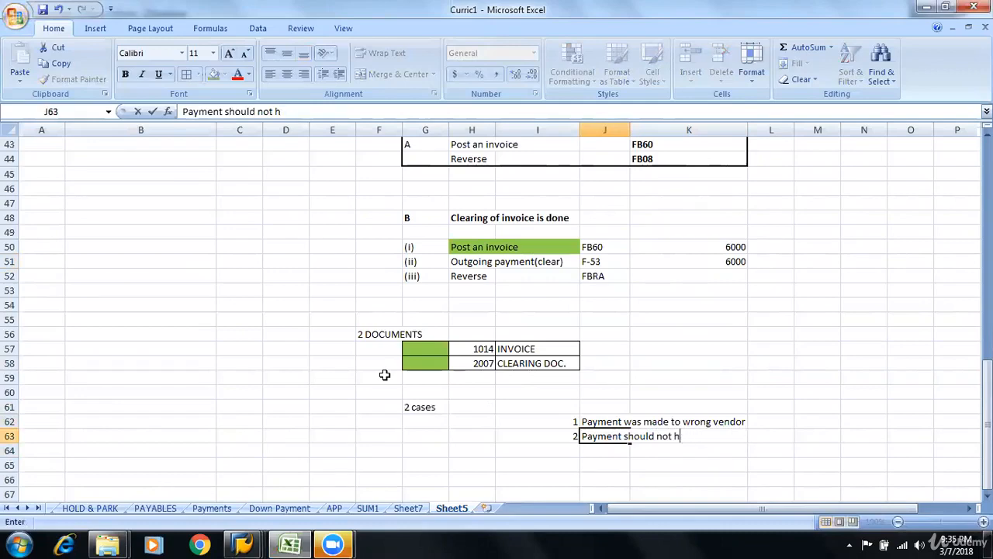
key("BackSpace")
key("BackSpace")
key("BackSpace")
type("n't be made")
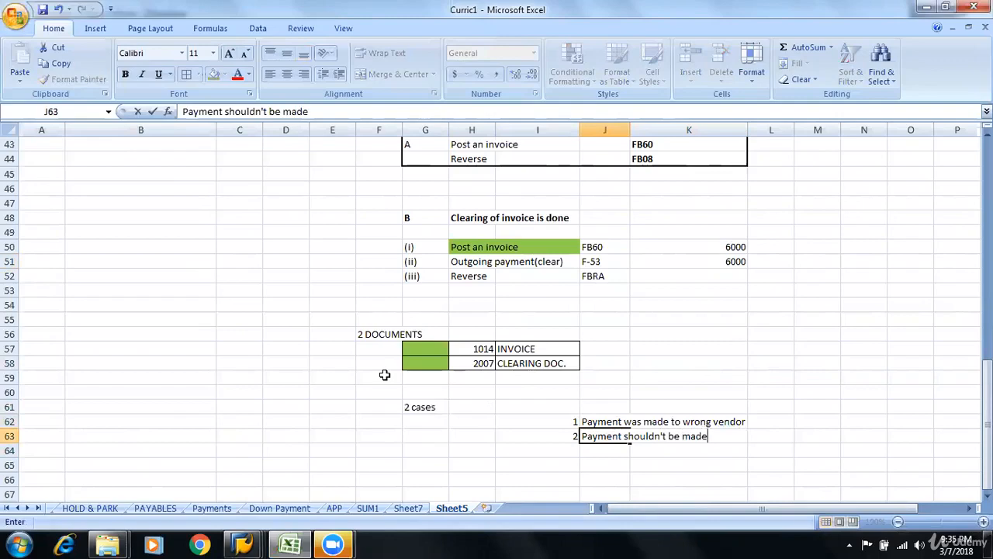
key("Return")
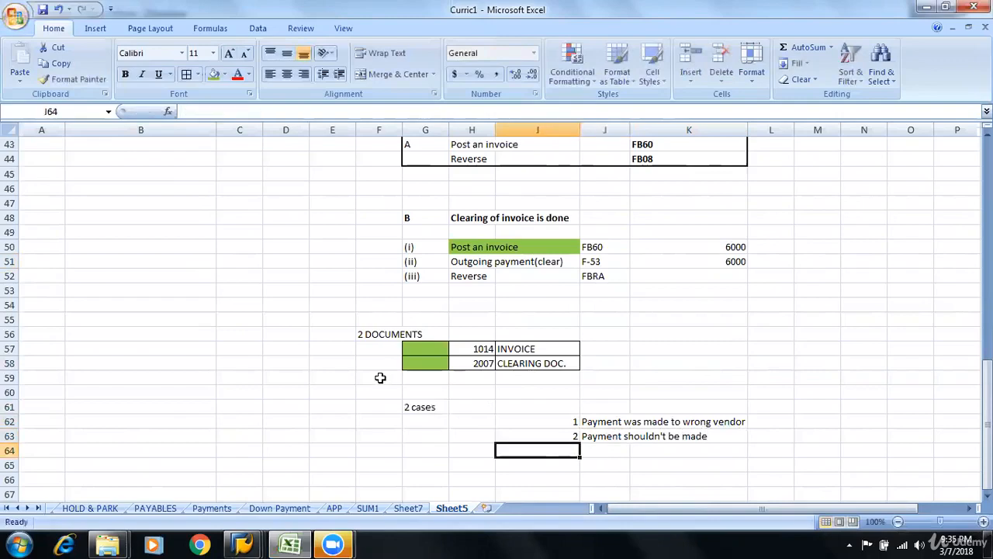
Add the remark "Payment is correct" in M62 beside the wrong-vendor case
left_click(592, 422)
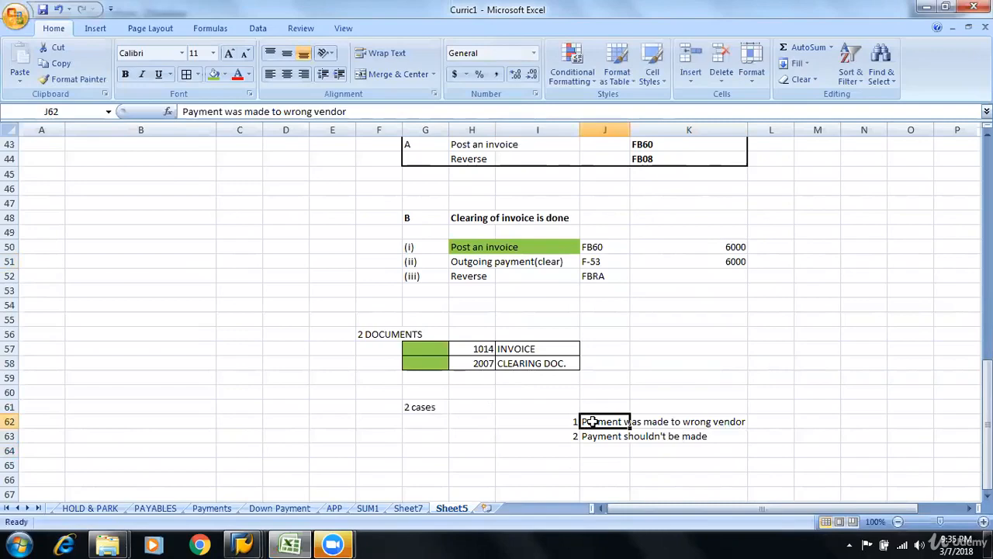
left_click(809, 420)
type("Payment")
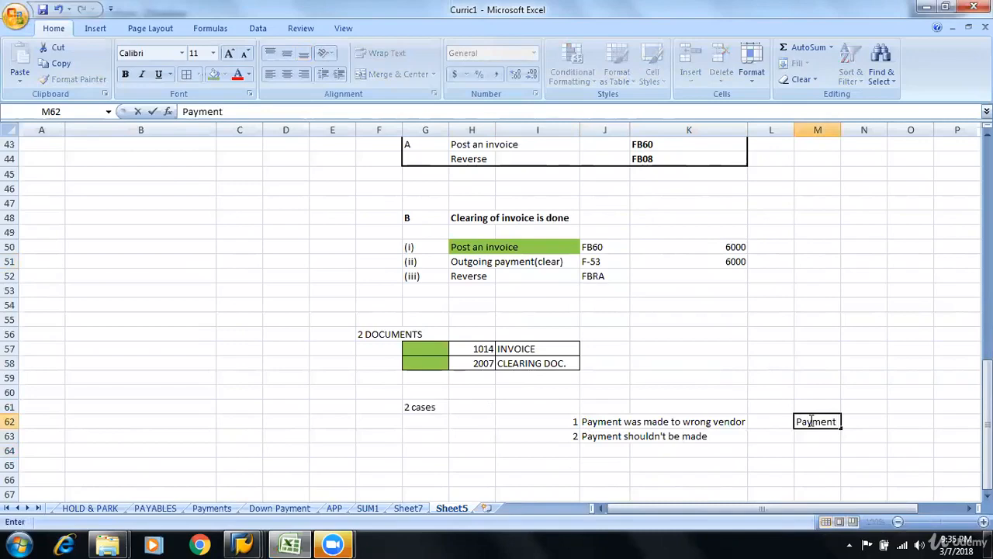
type(" is correc")
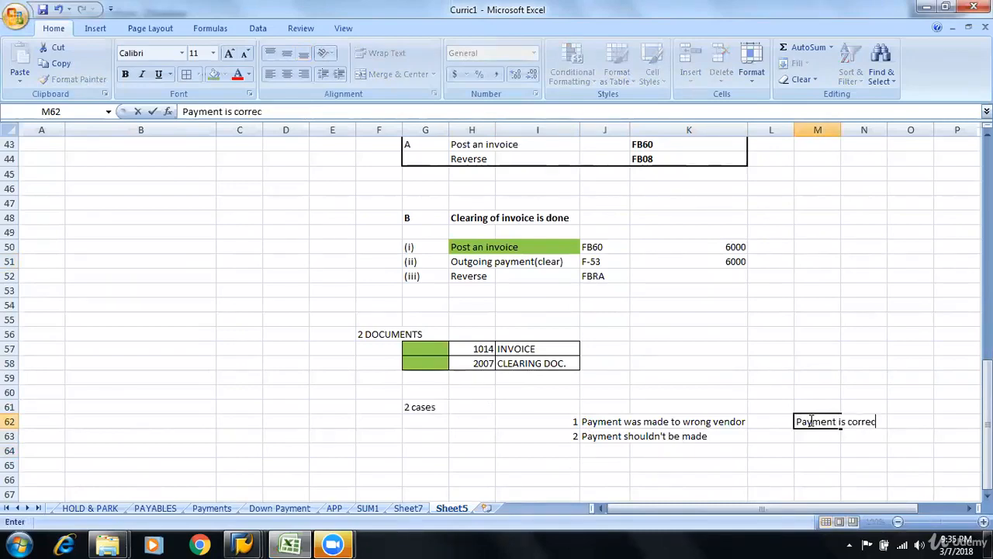
type("t")
key("Return")
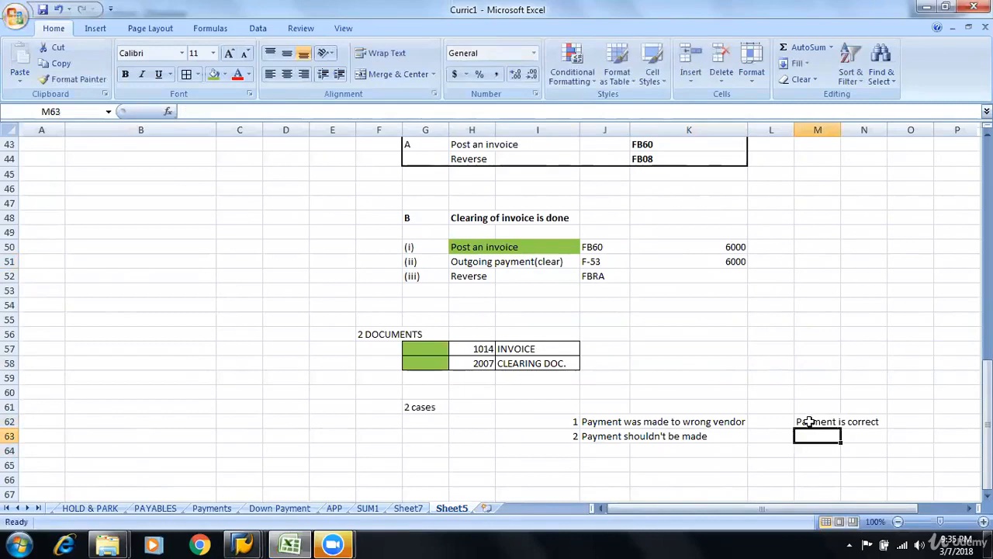
left_click(912, 417)
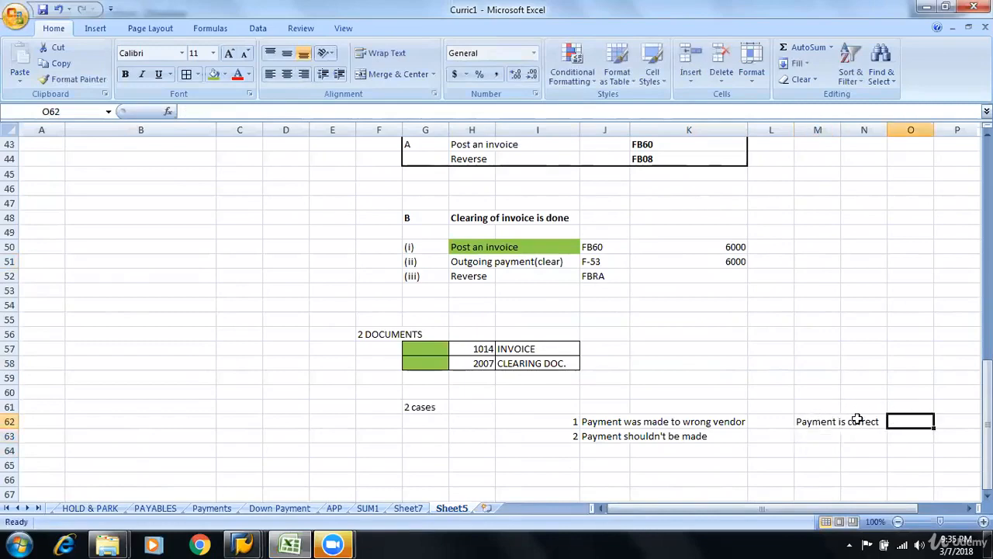
Add the example note "Vend X was to be paid" in P62 on the case 1 row
left_click(602, 437)
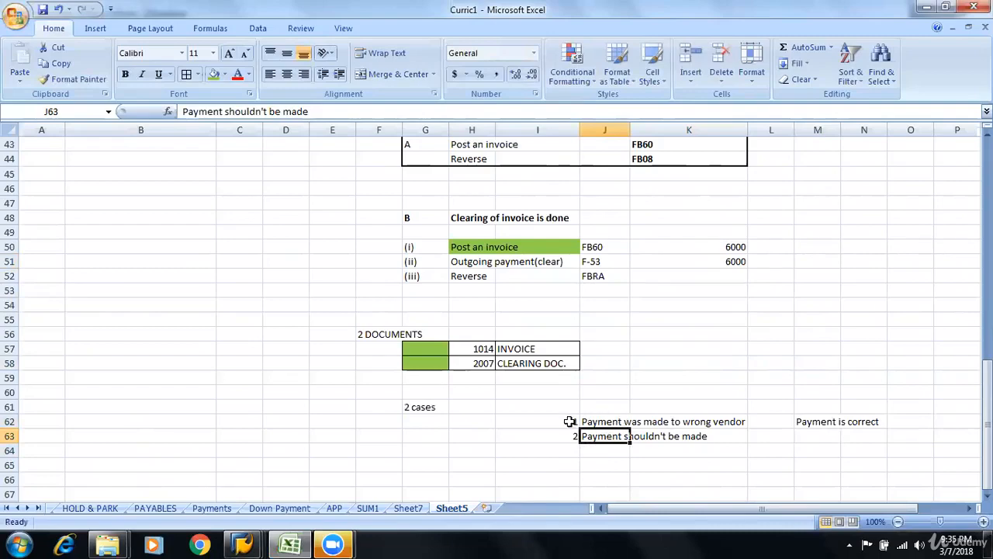
left_click_drag(571, 421, 825, 420)
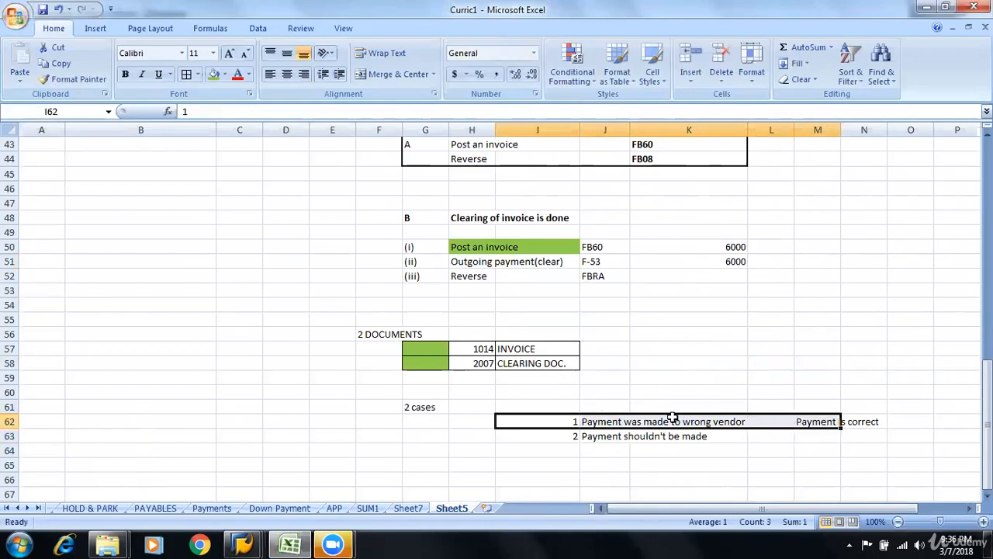
left_click_drag(842, 506, 861, 506)
left_click(766, 420)
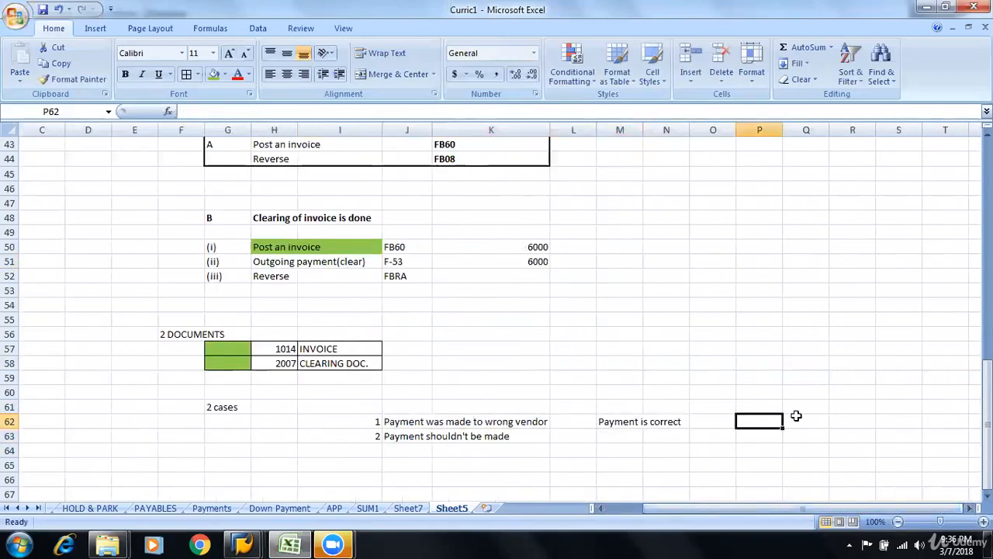
type("Vend X")
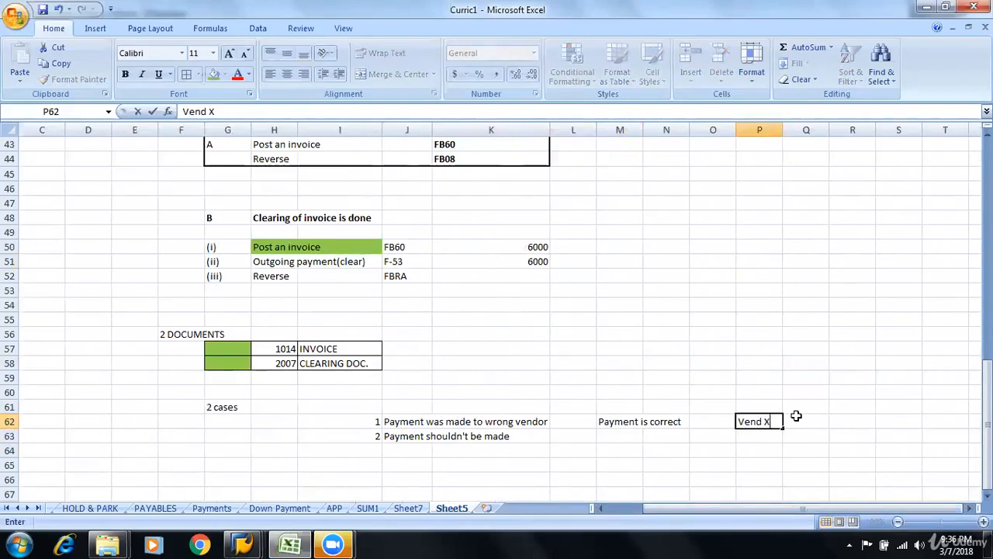
type(" was to be p")
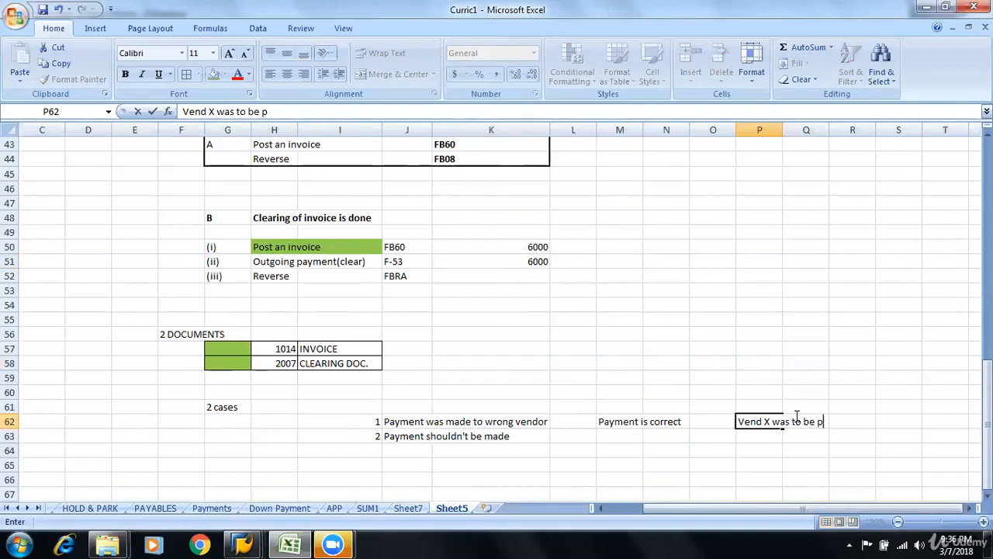
type("aid")
key("Return")
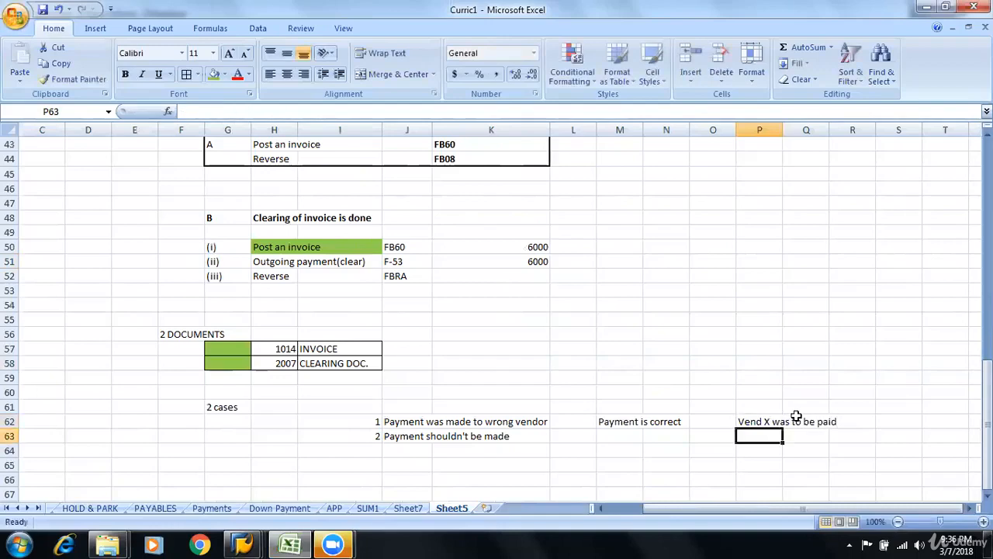
Enter the note "Vend Y is paid off" in P63 below the Vend X note
type("V")
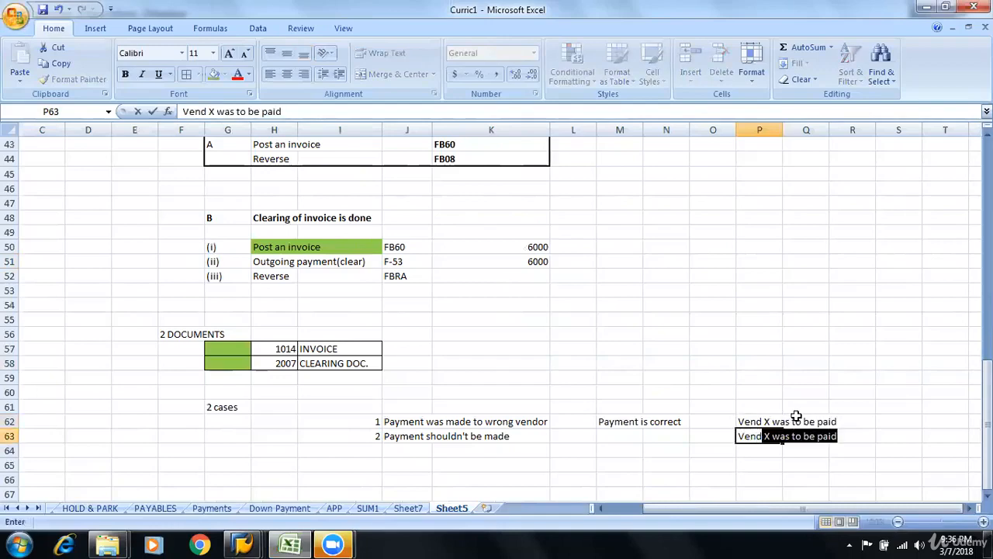
type("end Y i")
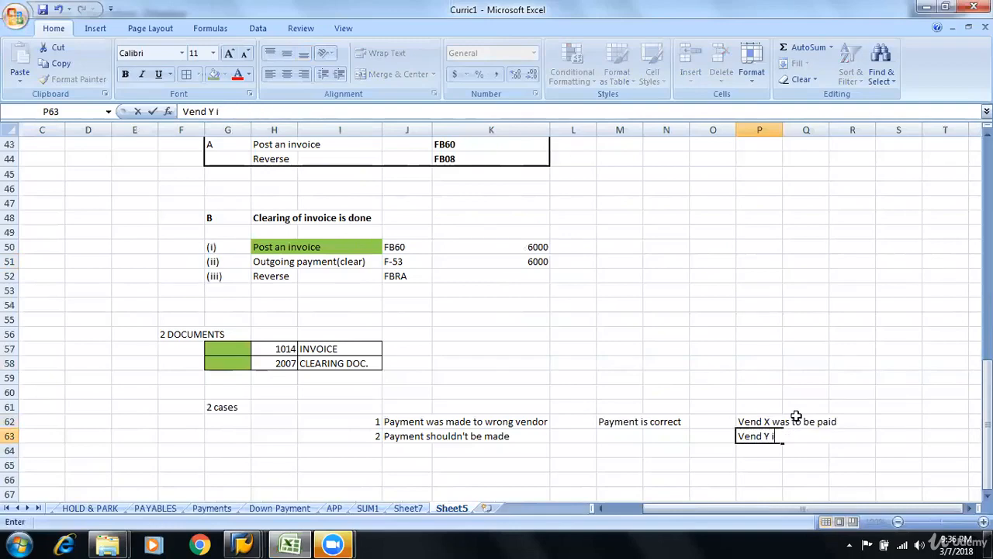
type("s paid of")
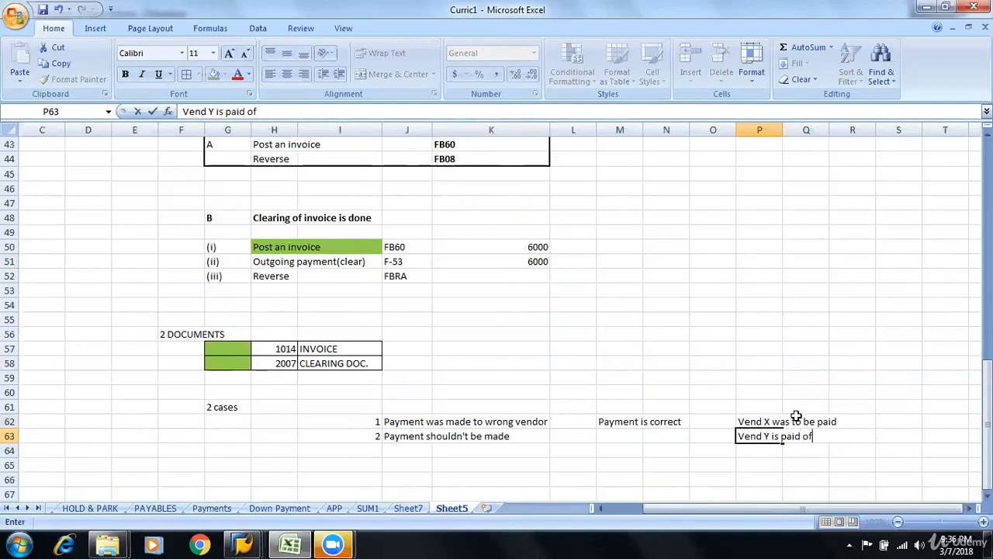
type("f")
key("Return")
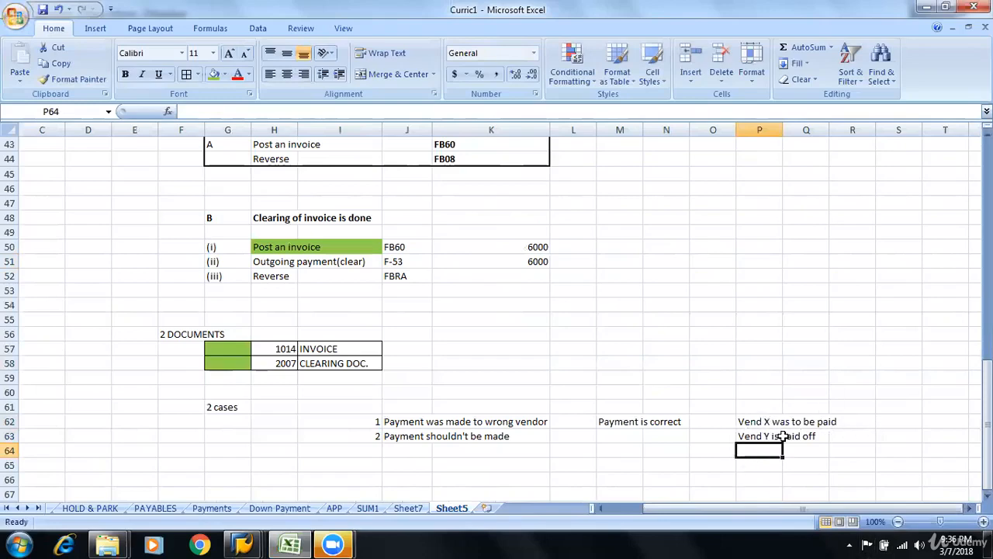
Fill the Vend Y cell P63 with green and the Vend X cell P62 with red
left_click(767, 437)
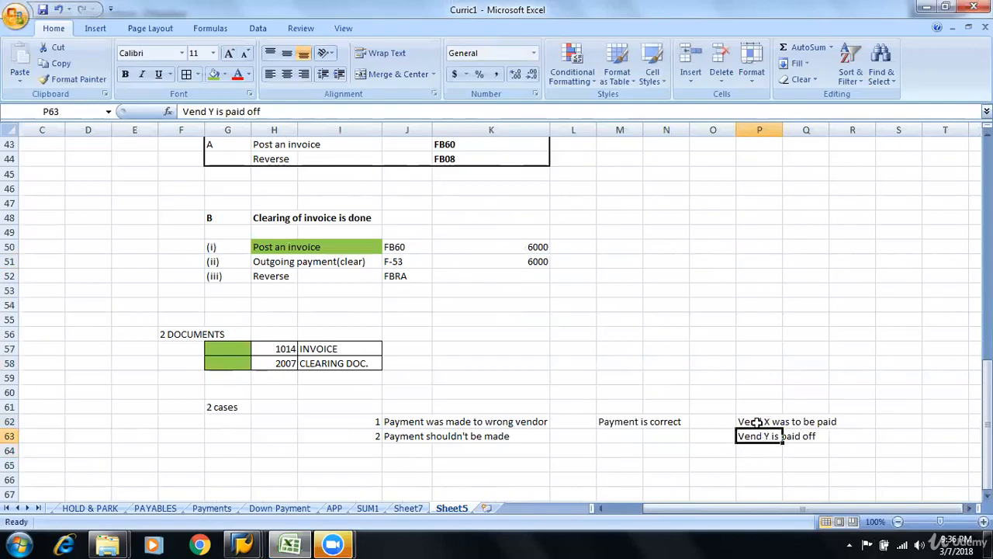
left_click(757, 422)
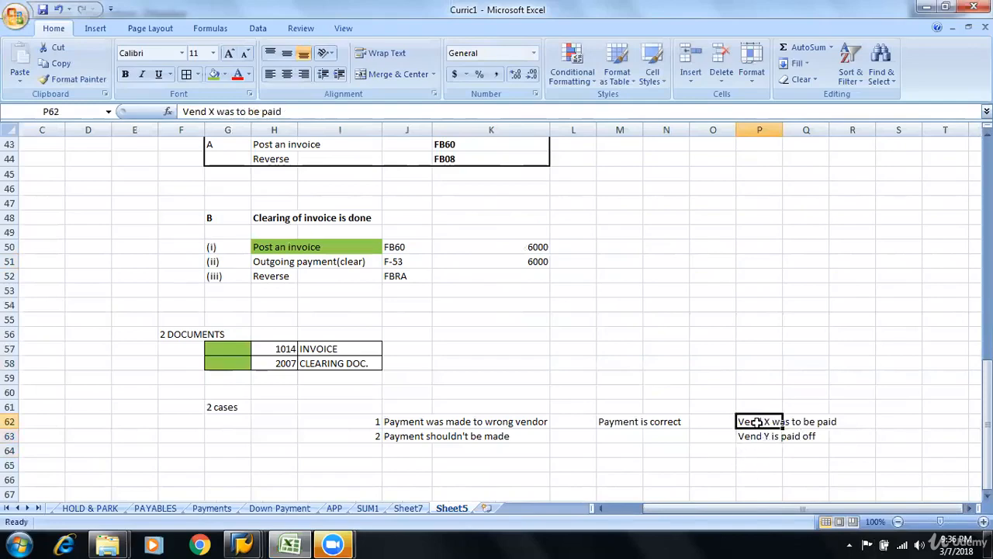
left_click(759, 436)
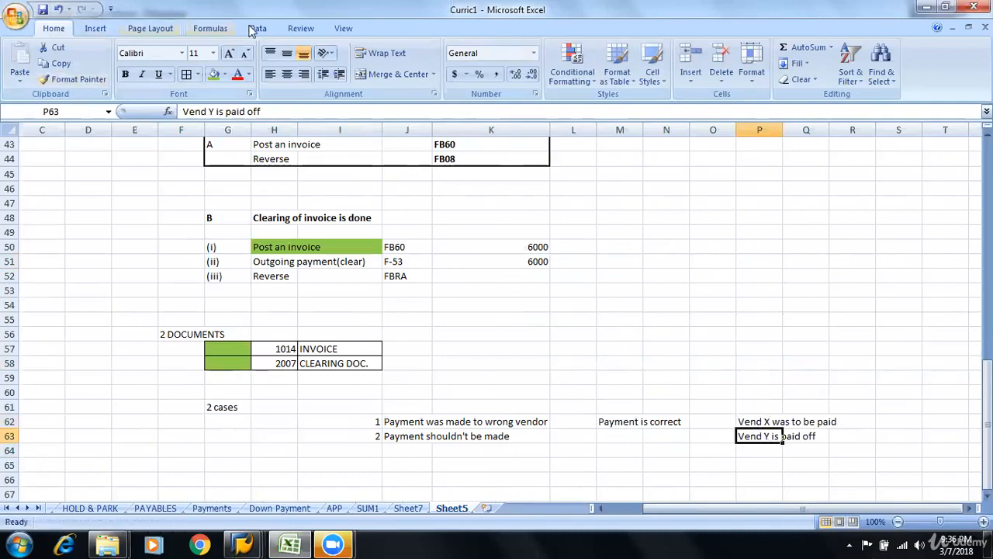
left_click(211, 76)
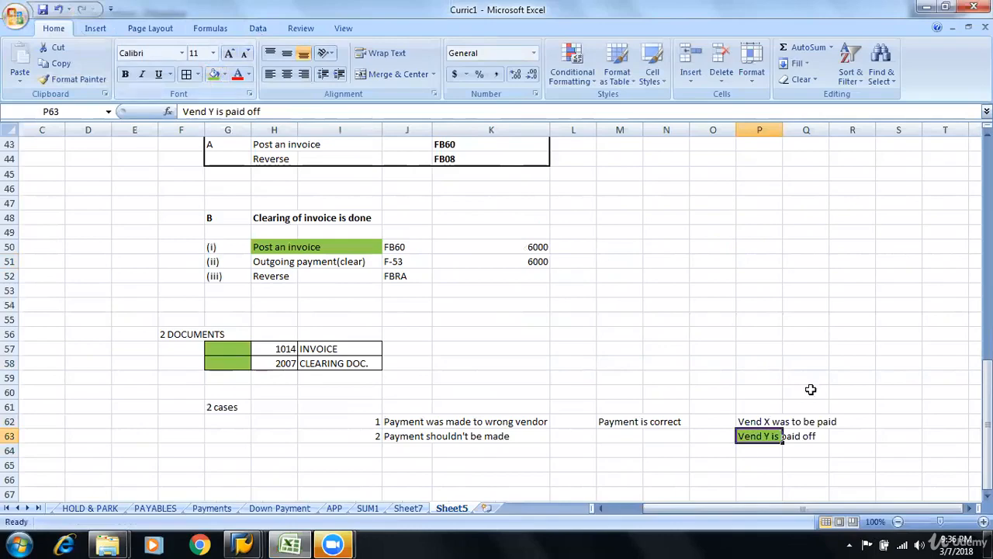
left_click(748, 422)
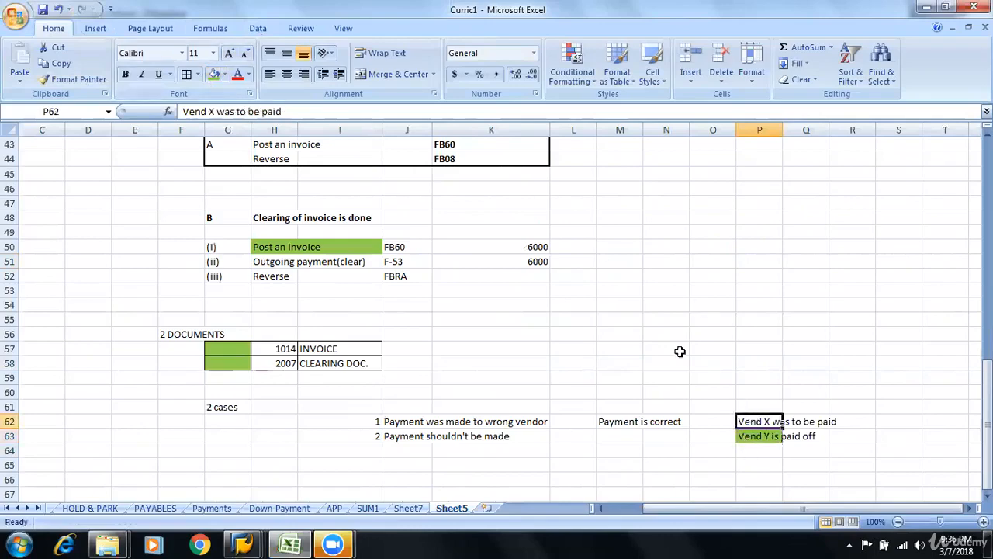
left_click(224, 75)
left_click(224, 183)
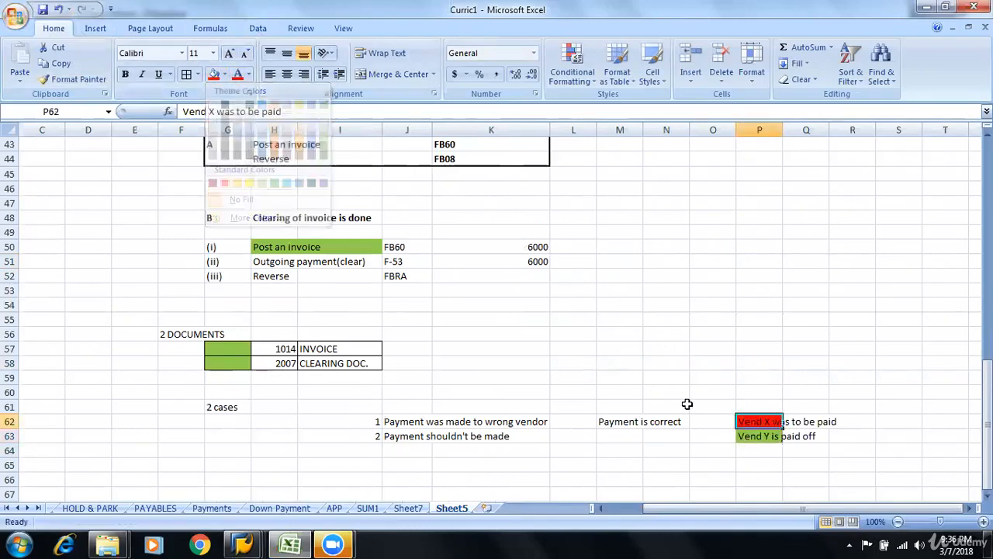
Move the case 2 entry "Payment shouldn't be made" with its number from row 63 down to row 67
left_click(777, 378)
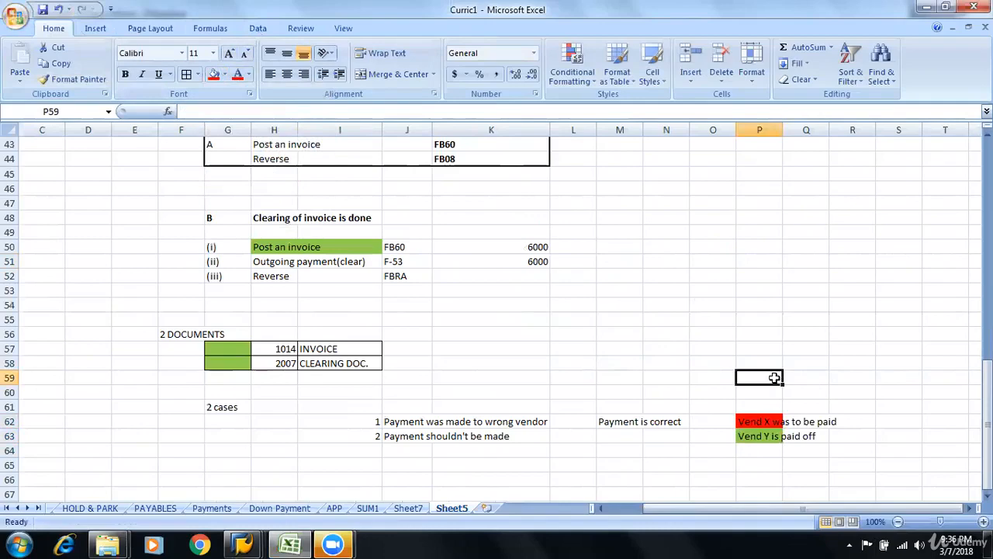
left_click_drag(362, 437, 497, 436)
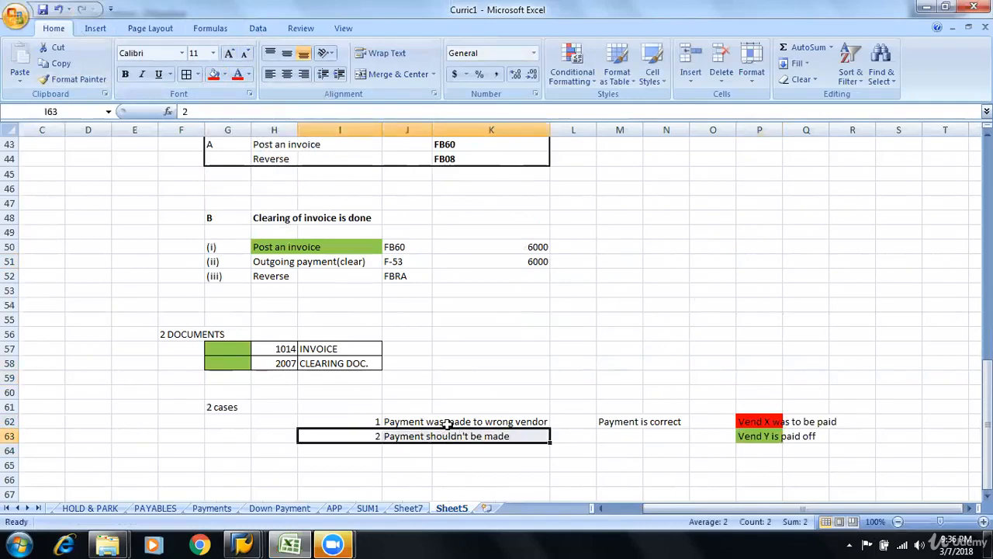
left_click_drag(334, 428, 342, 489)
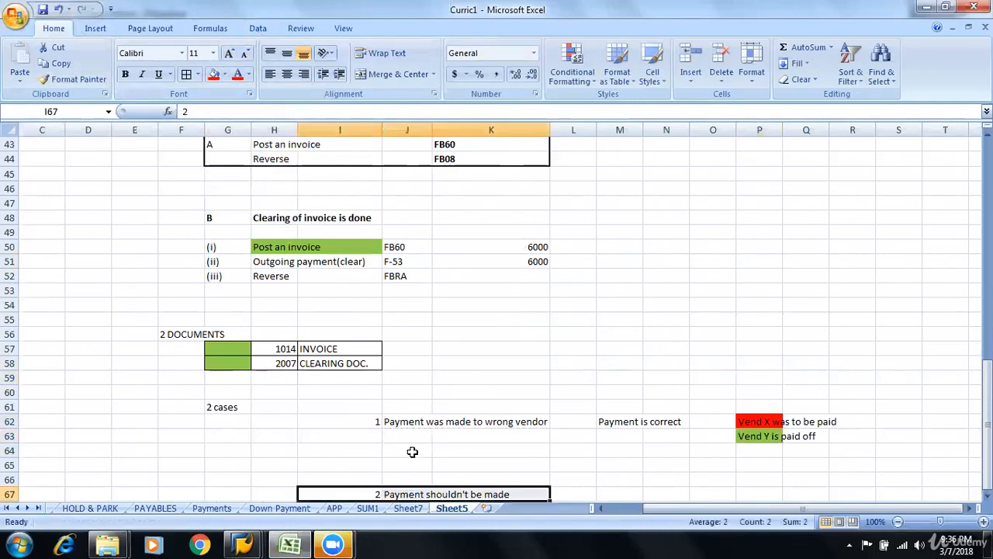
Make the case 1 text "Payment was made to wrong vendor" in row 62 bold
left_click(413, 435)
left_click_drag(392, 421, 536, 421)
key("ctrl+b")
left_click(659, 419)
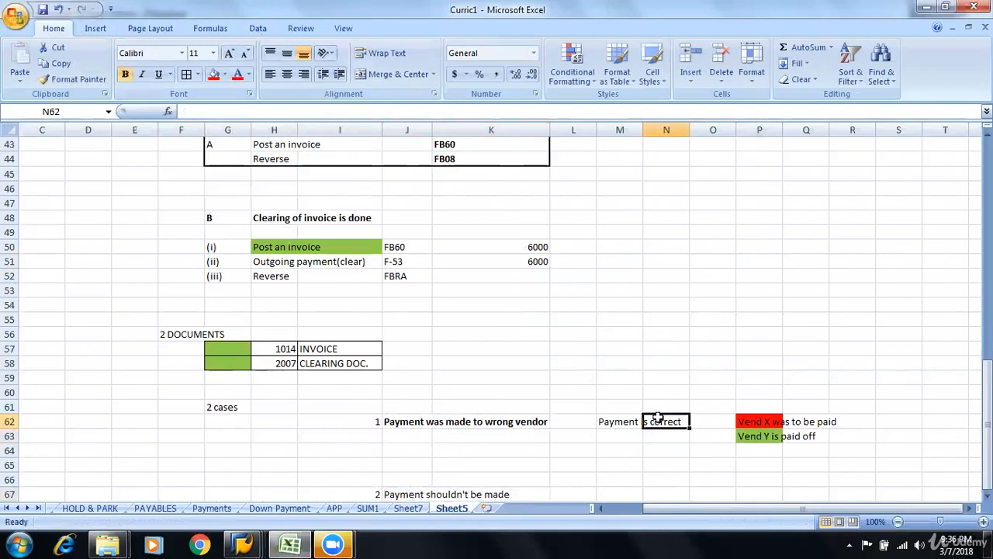
left_click(616, 418)
left_click(672, 418)
left_click(618, 417)
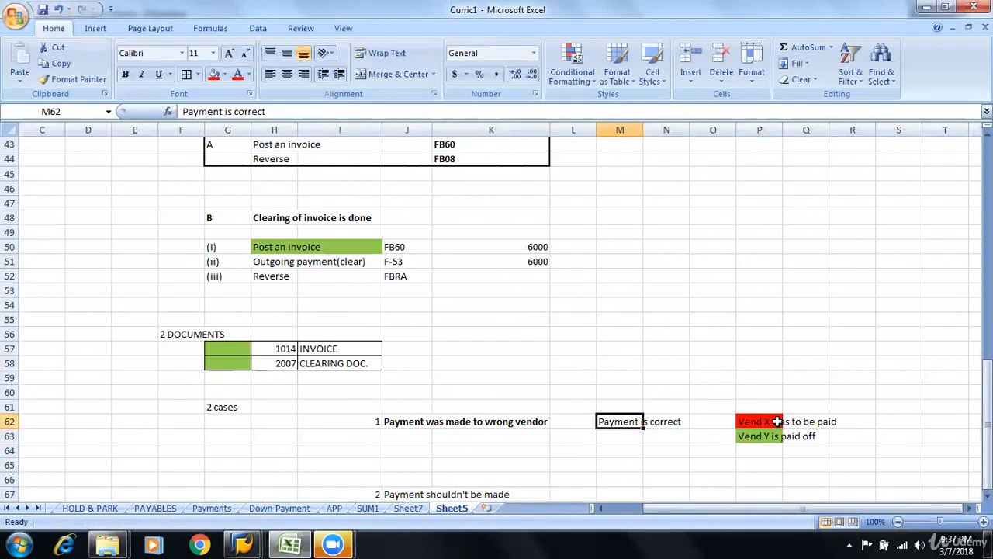
Swap the vendor highlights: fill the Vend Y cell P63 with red and the Vend X cell P62 with green
left_click(771, 437)
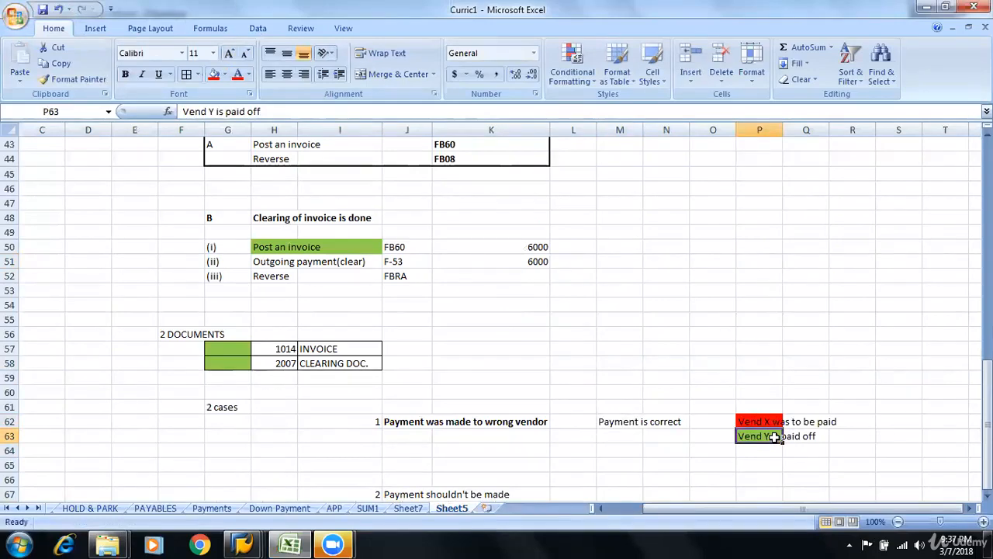
left_click(214, 74)
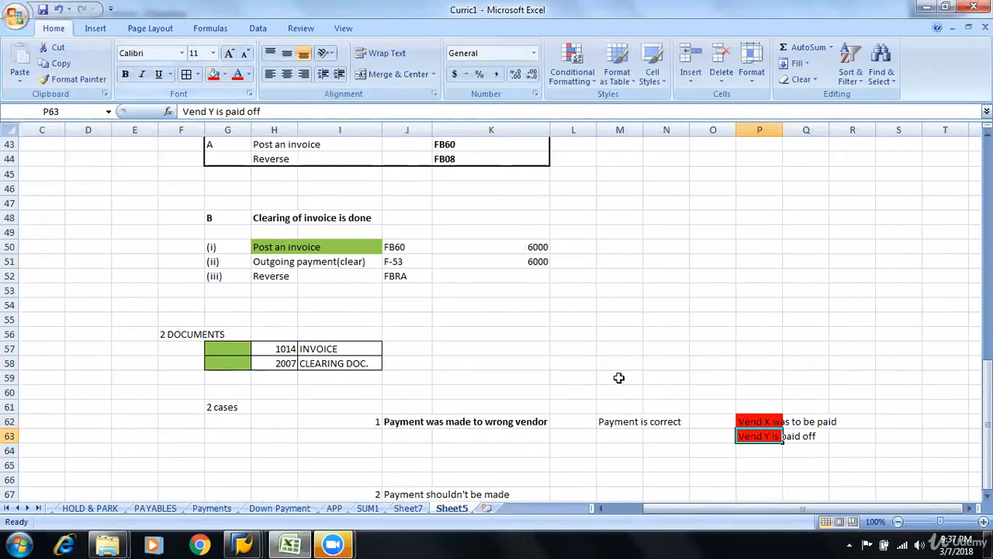
left_click(747, 422)
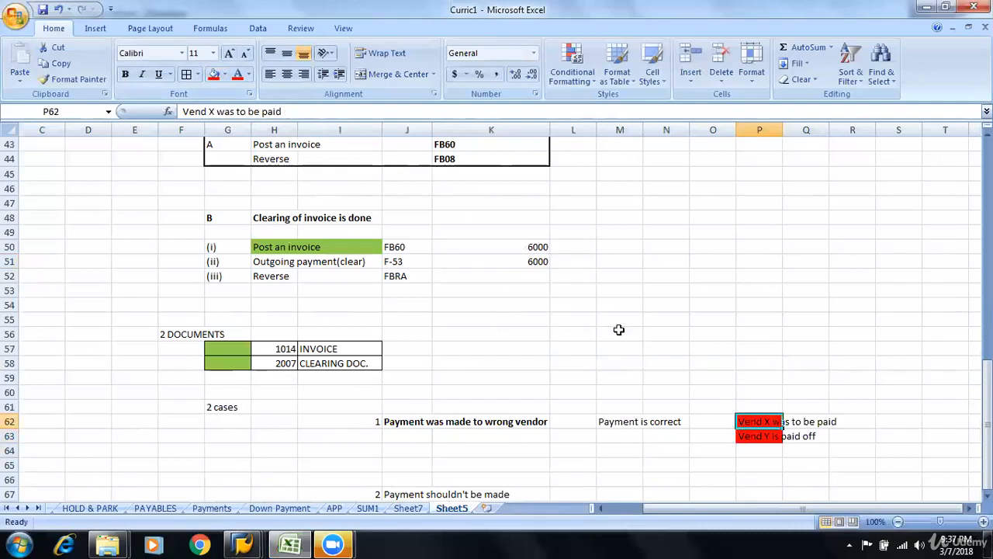
left_click(224, 73)
left_click(263, 184)
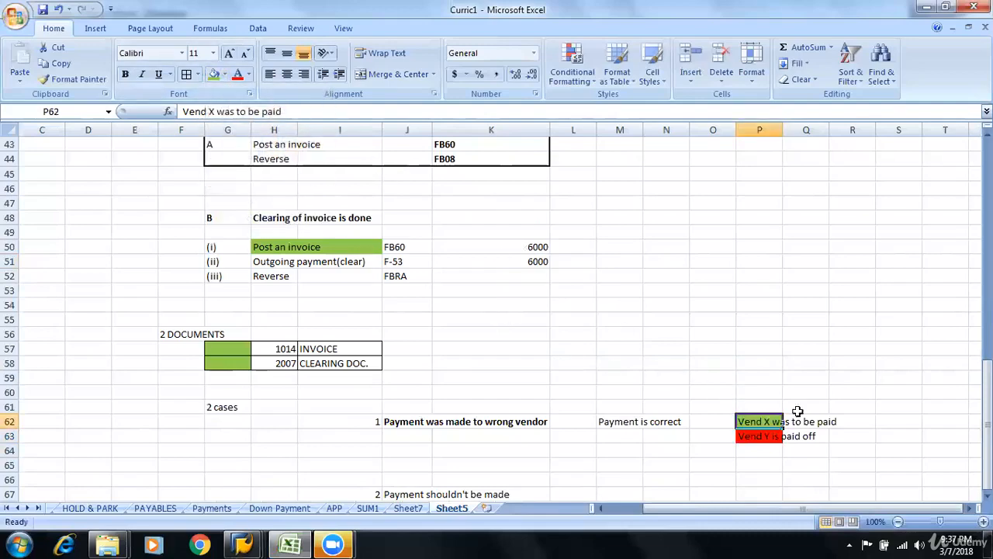
left_click(617, 423)
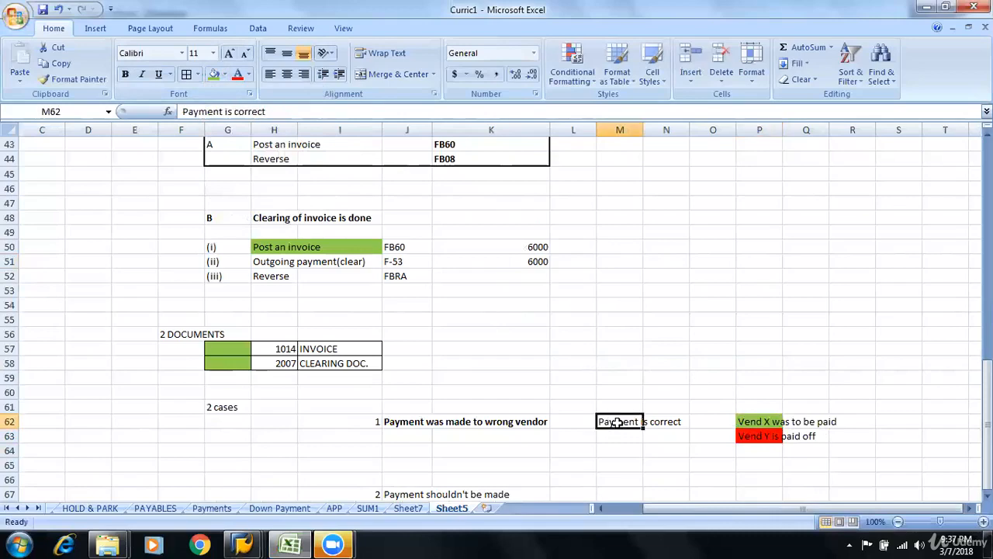
Enter the reversal options "RESET,", "REVERSE" and "RESET & REVERSE" in L64, M64 and N64 below case 1
left_click(574, 449)
type("RESET,")
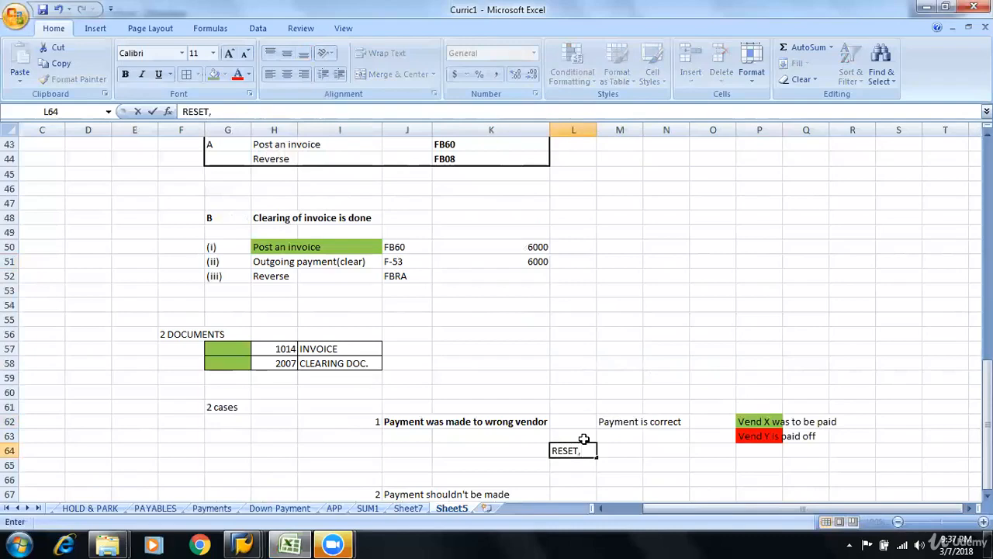
key("Tab")
type("REVER")
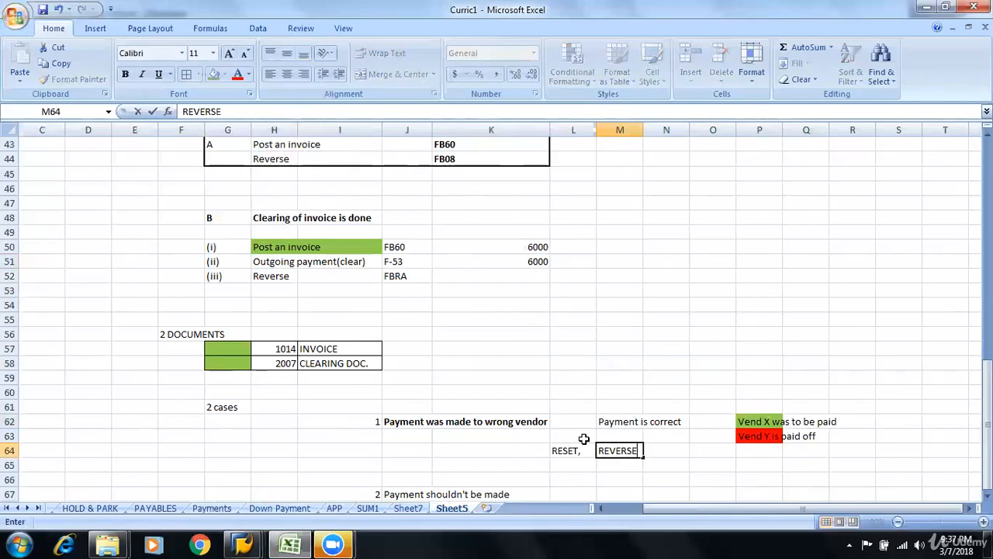
key("Tab")
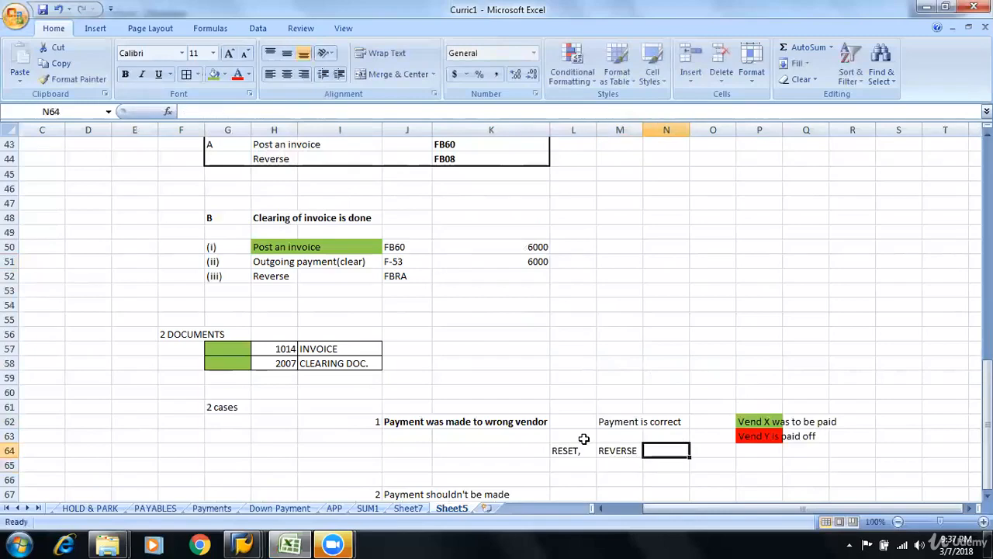
type("RESET &")
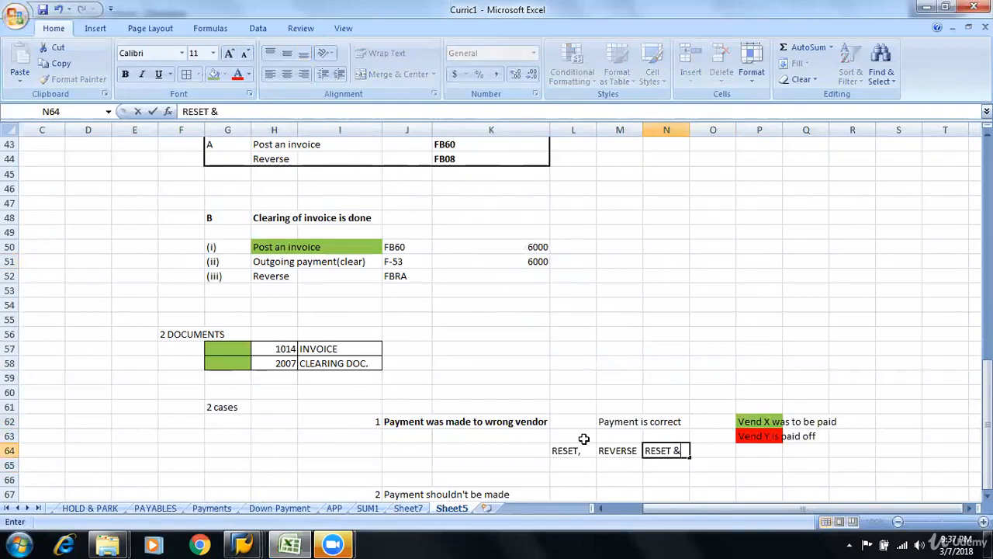
type(" REVERSE")
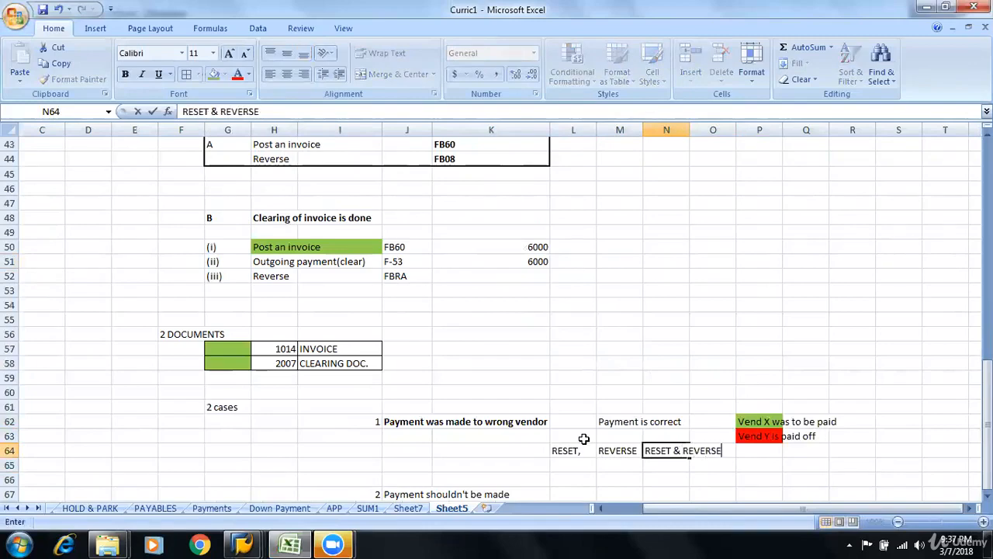
key("Return")
Move the REVERSE entry from M64 to L65, directly below the RESET entry
key("Up")
key("Left")
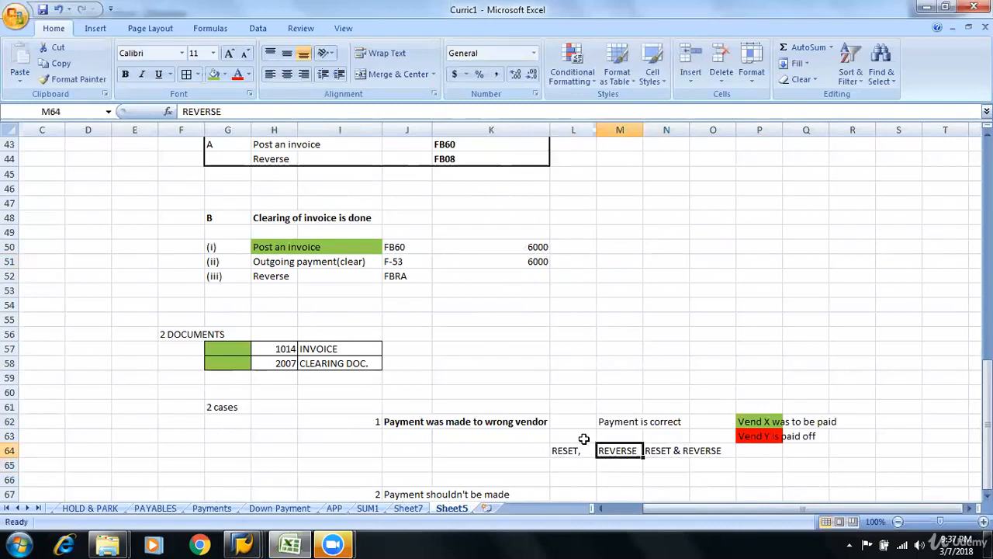
key("ctrl+x")
key("Down")
key("Left")
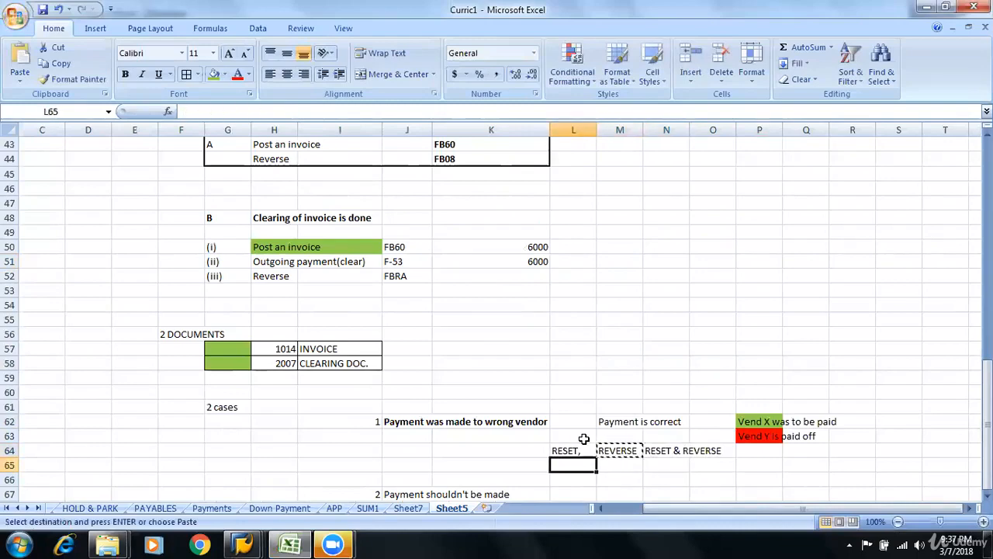
key("ctrl+v")
Move the "RESET & REVERSE" entry from N64 to L66, below the REVERSE entry
key("Right")
key("Up")
key("Right")
key("ctrl+x")
key("Left")
key("Down")
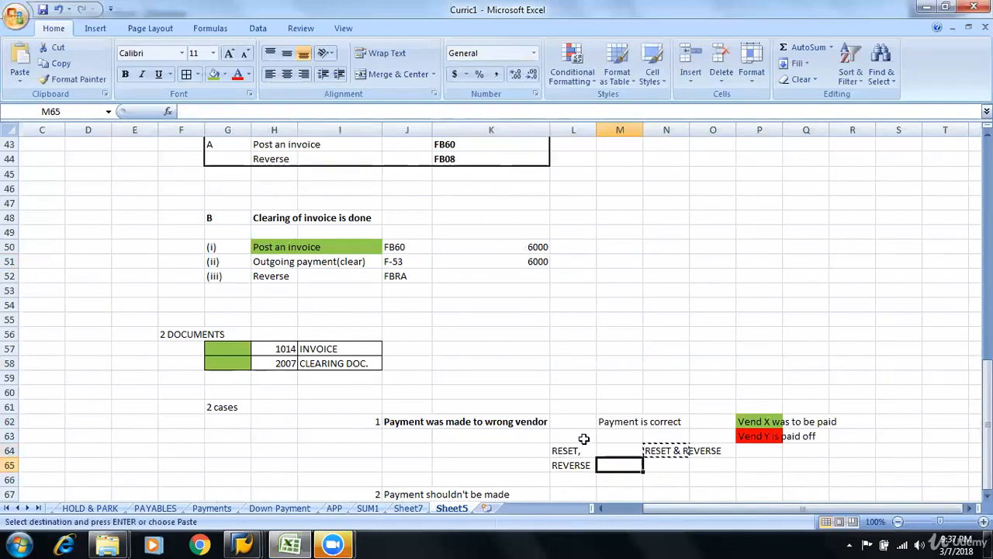
key("Down")
key("Left")
key("ctrl+v")
Delete the REVERSE cell L65, shifting the cells below it up
key("Up")
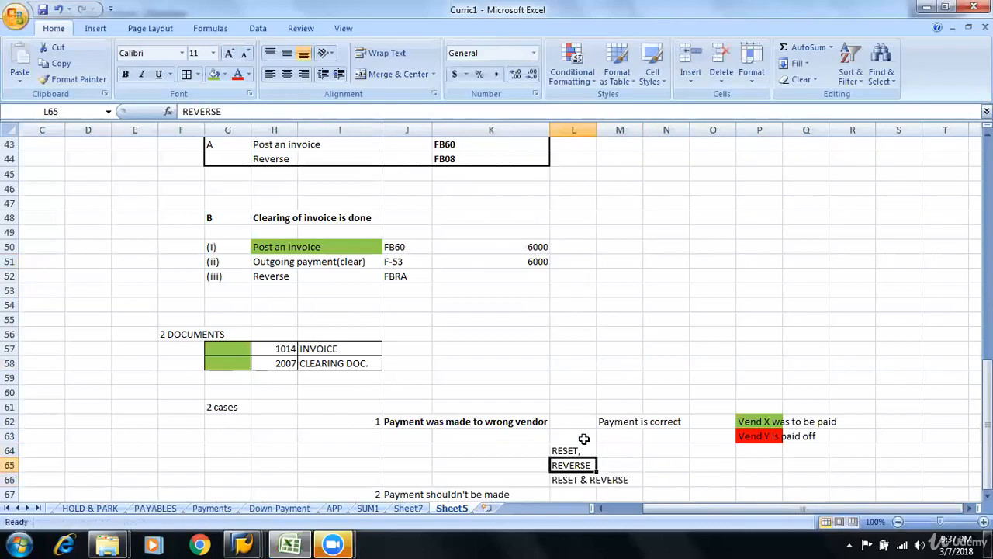
key("ctrl+minus")
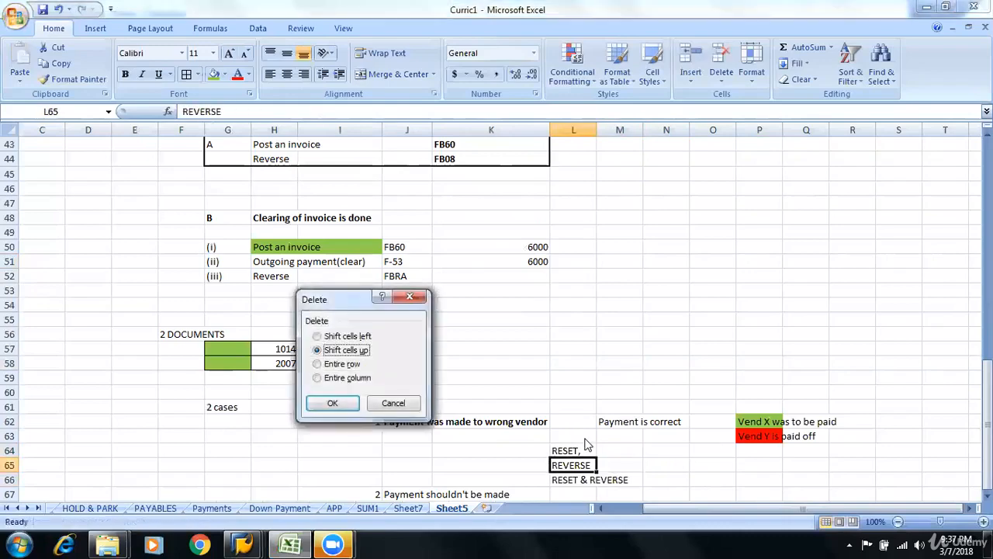
key("Return")
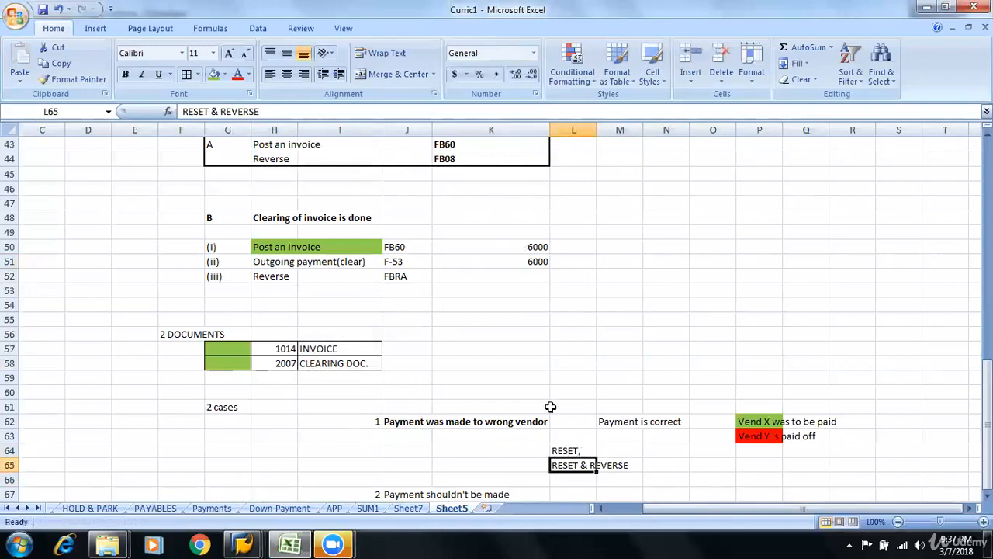
left_click(489, 308)
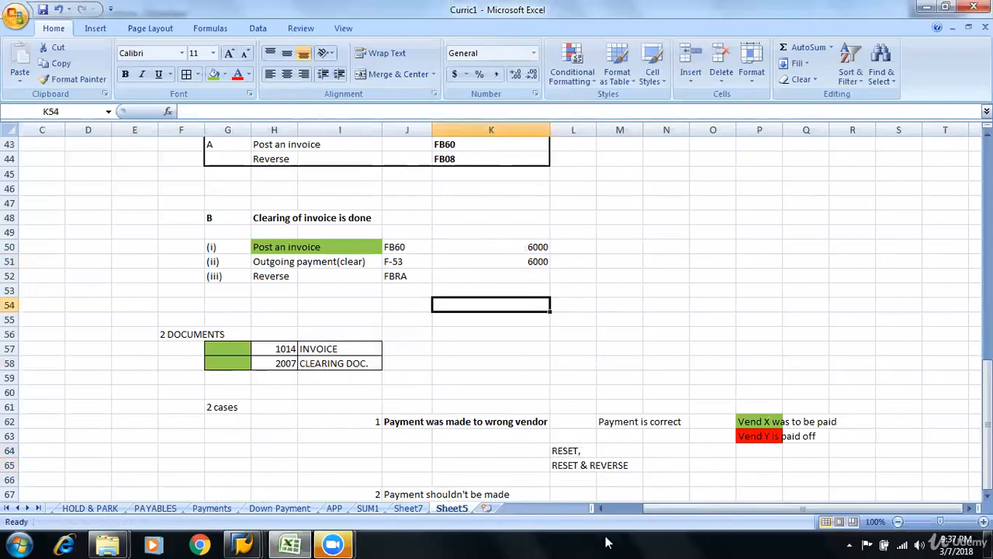
Add the explanation "Converting Cleared to open" in M64 beside the RESET option
left_click(573, 451)
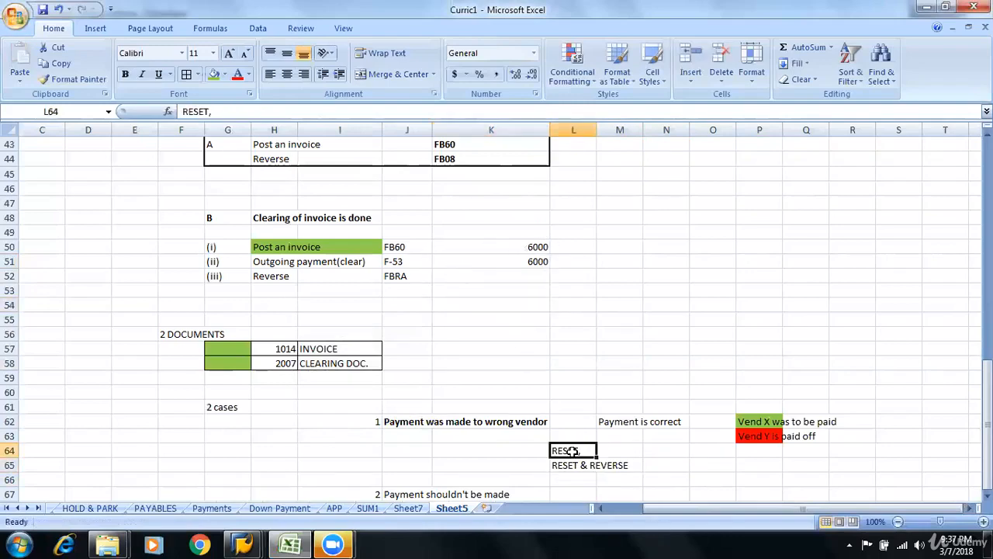
left_click(613, 448)
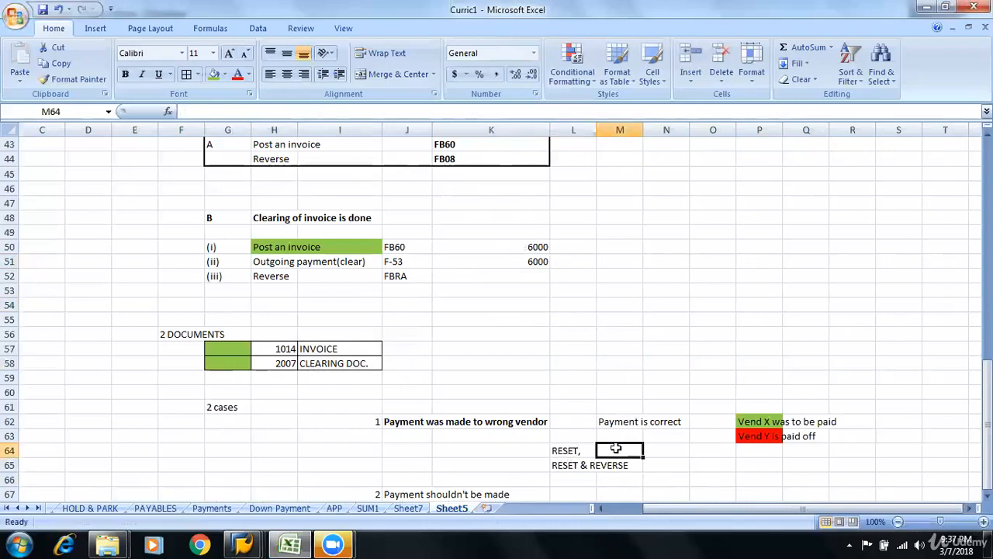
type("Conve")
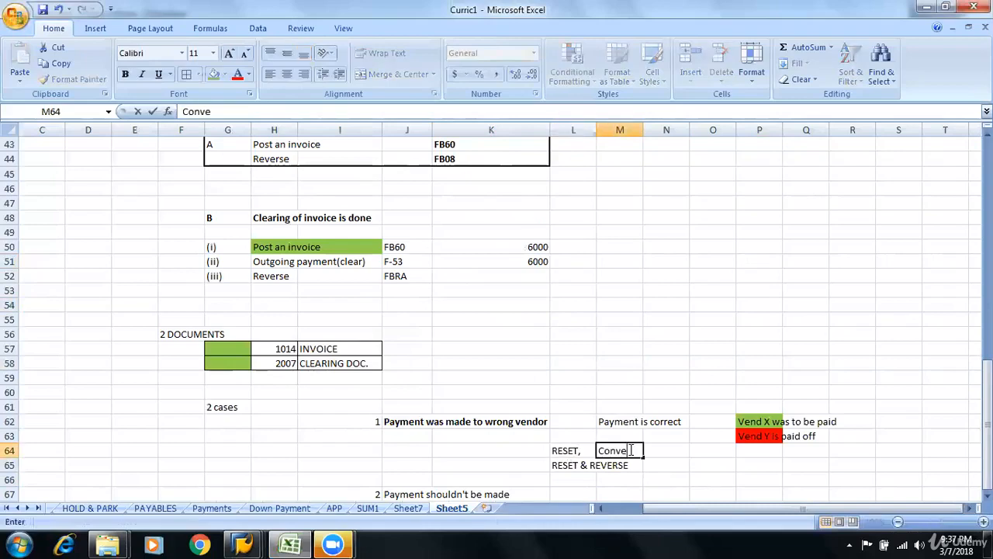
type("rting Cle")
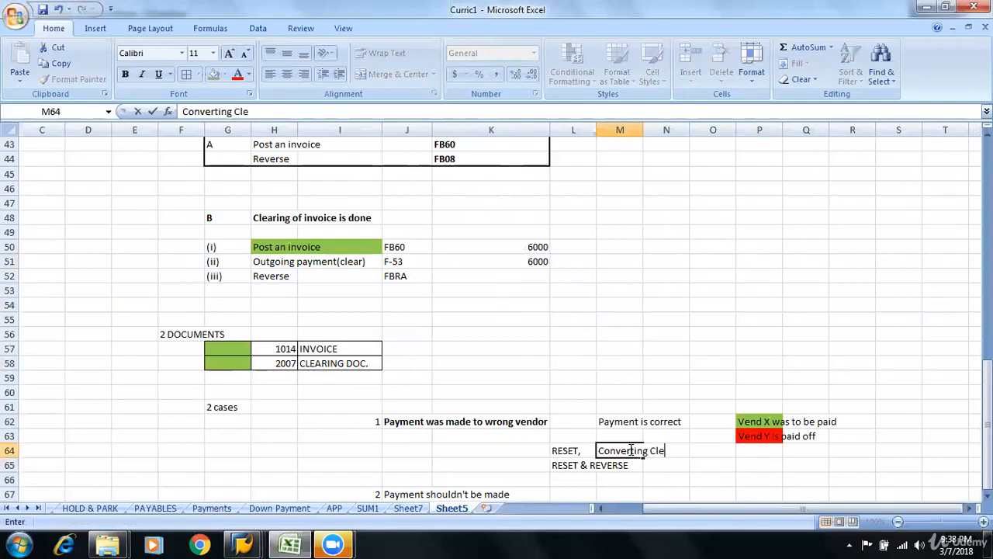
type("ared to o")
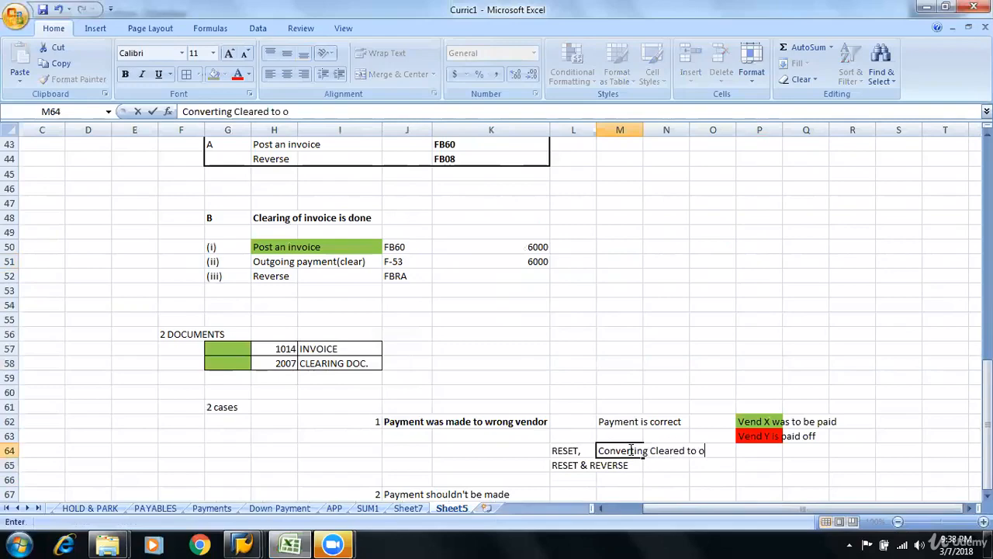
type("pen")
key("Return")
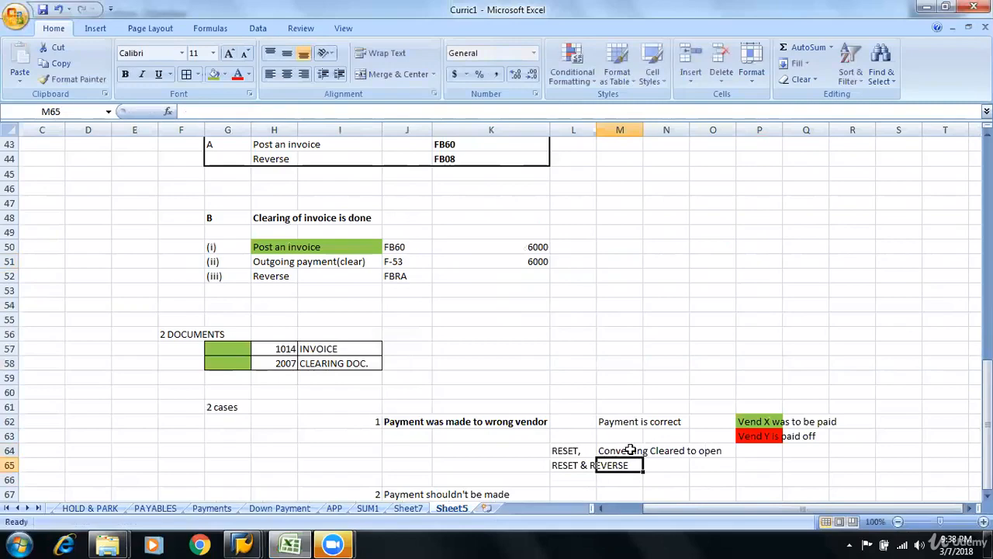
left_click(634, 450)
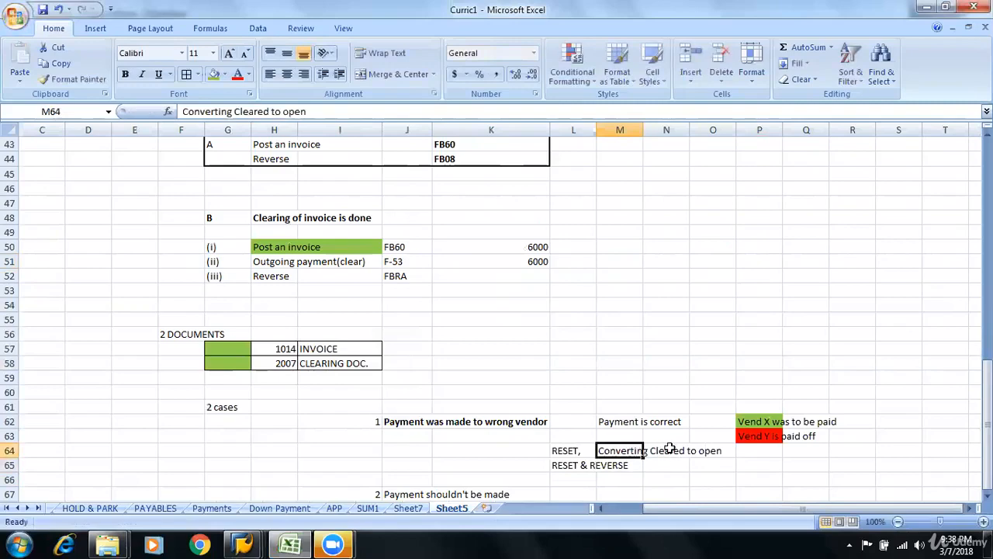
left_click(665, 453)
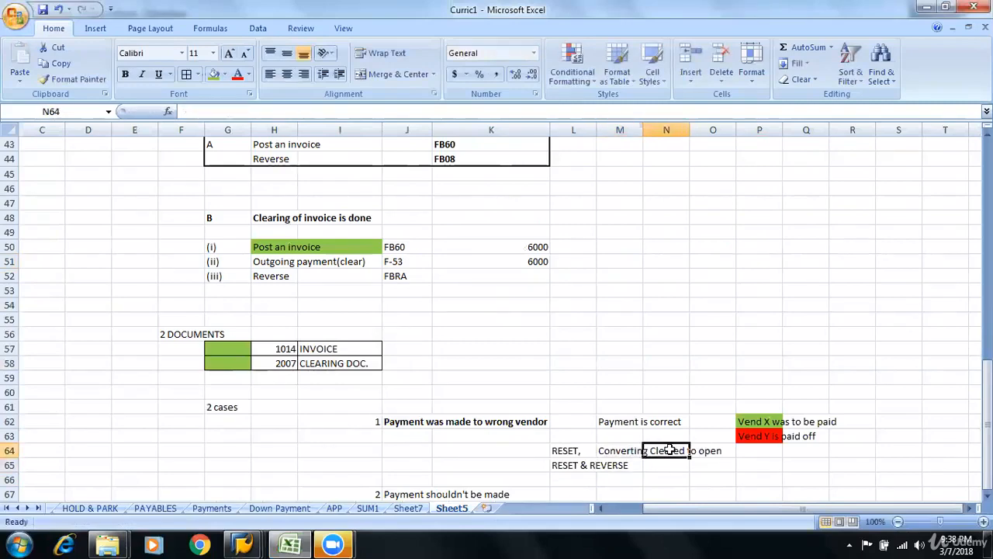
left_click(702, 453)
left_click(578, 465)
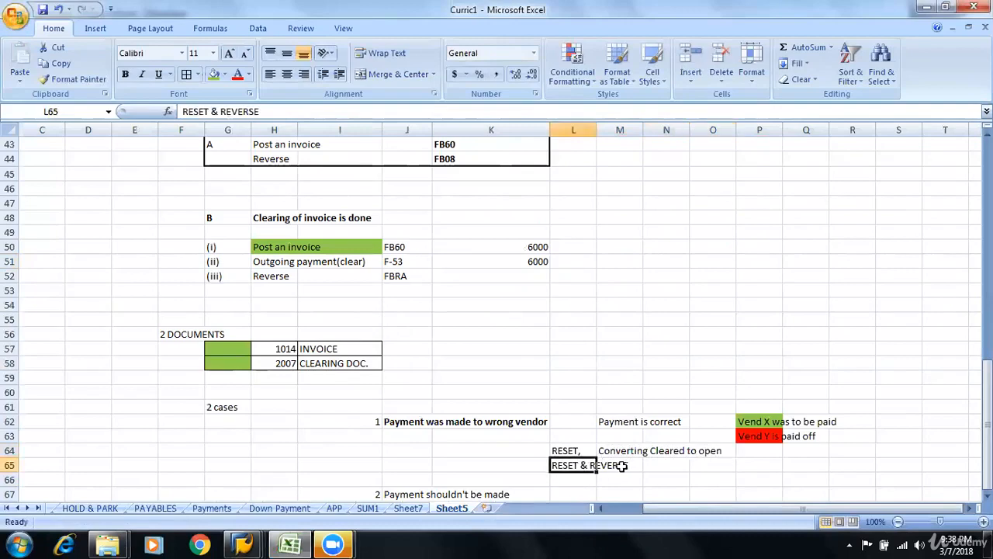
left_click(632, 467)
Copy the explanation "Converting Cleared to open" from M64 into M65 beside the RESET & REVERSE option
left_click_drag(624, 451, 663, 451)
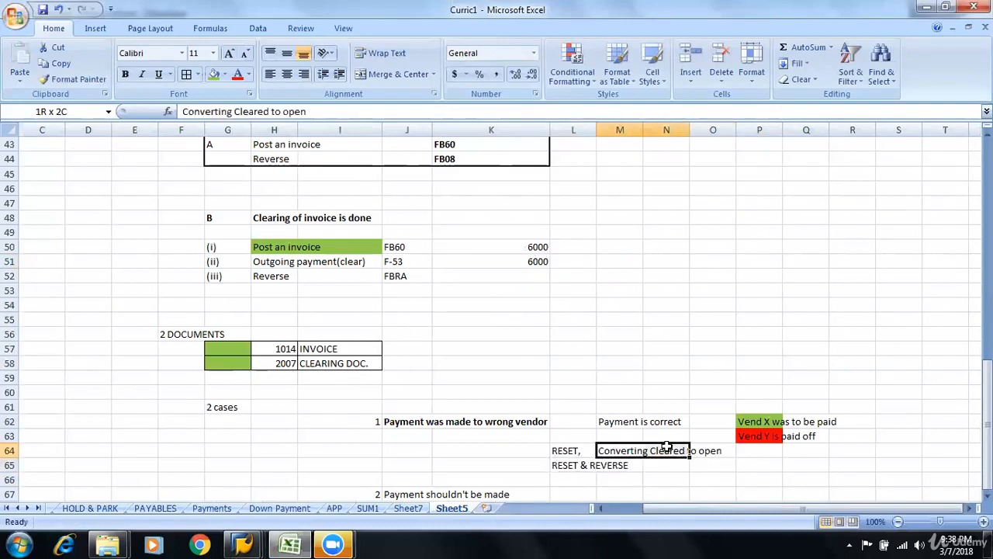
left_click(633, 451)
key("ctrl+c")
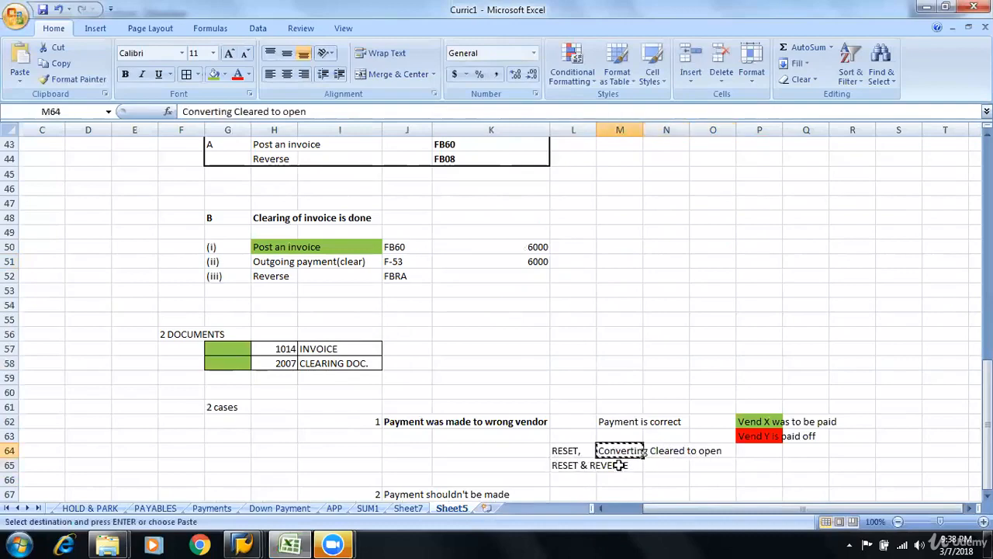
left_click(640, 466)
key("ctrl+v")
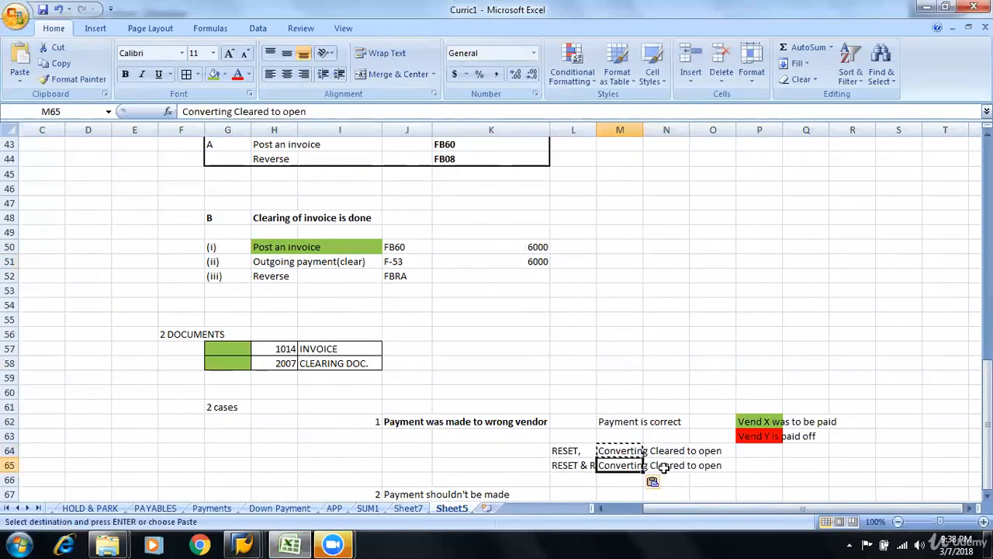
Extend the explanation in M65 to read "Converting Cleared to open as well as Reverse the payment doc."
double_click(620, 464)
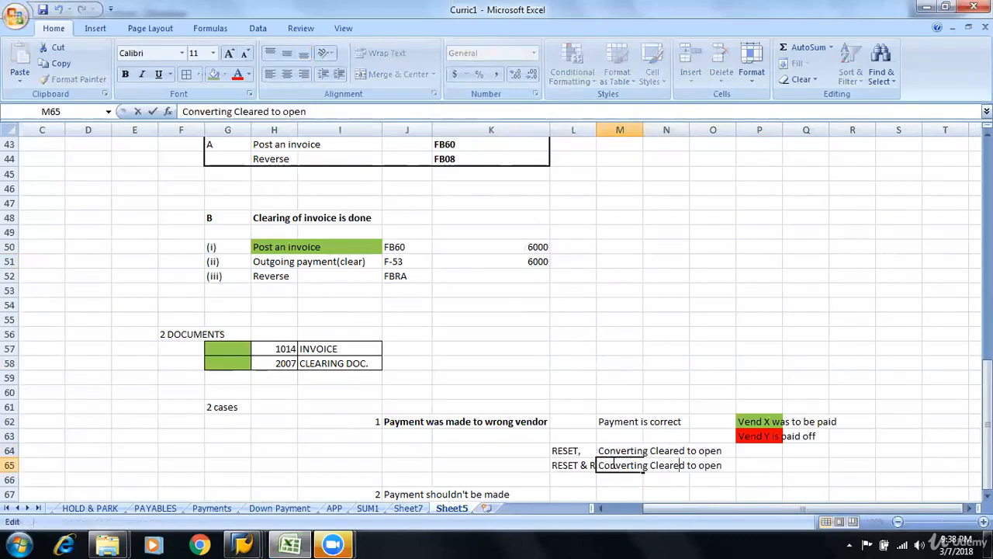
type("as wel")
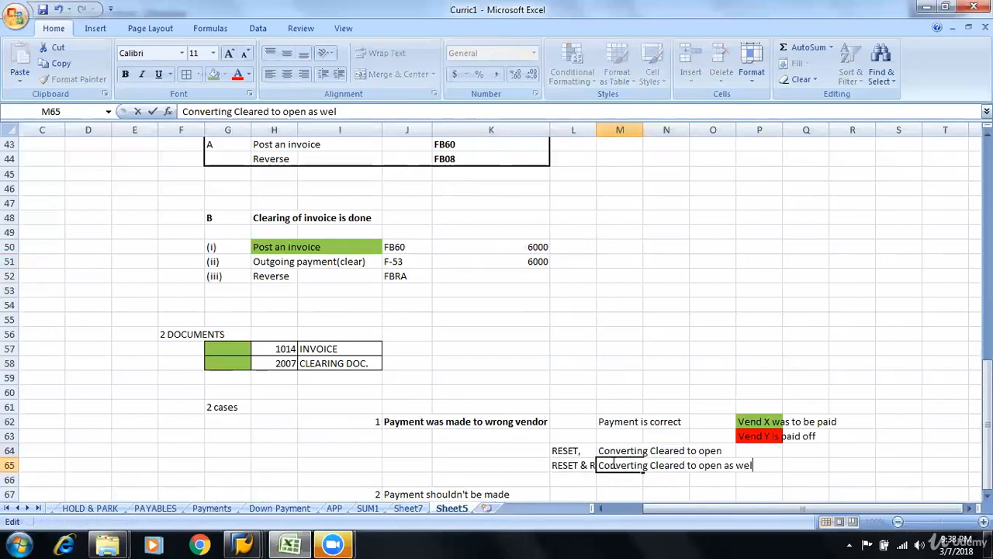
type("l as Reve")
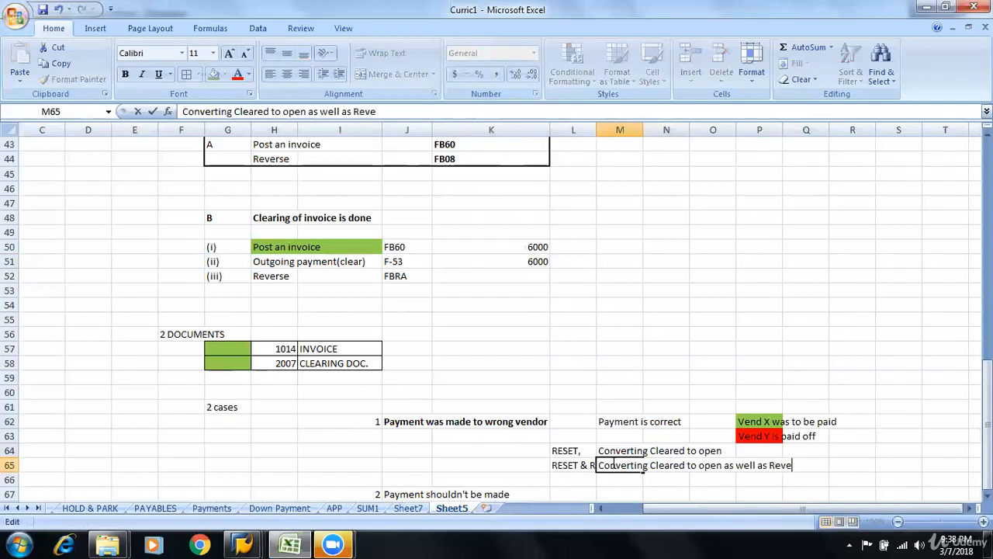
type("rse the payme")
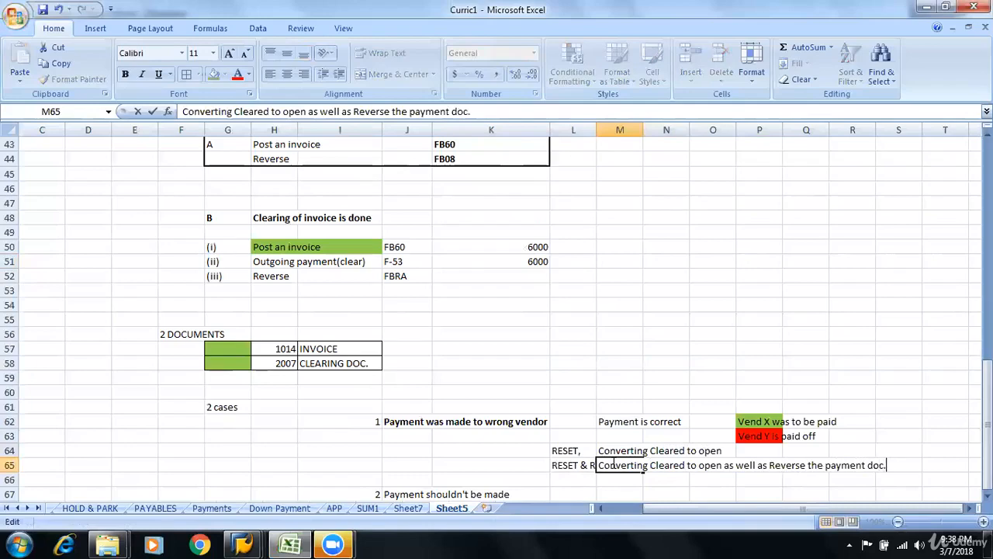
type("nt doc.")
Autofit the width of column L to its contents
left_click(575, 130)
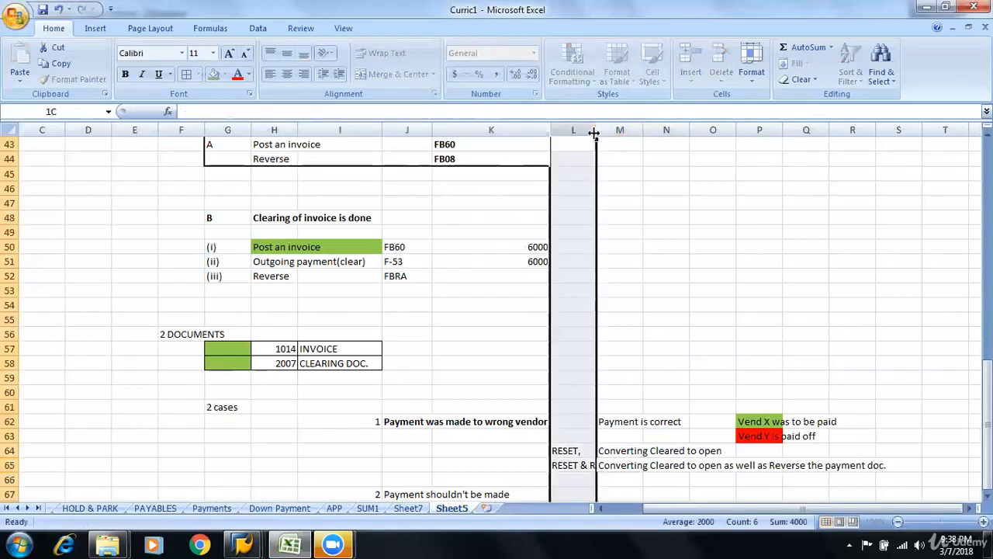
double_click(597, 130)
left_click(655, 406)
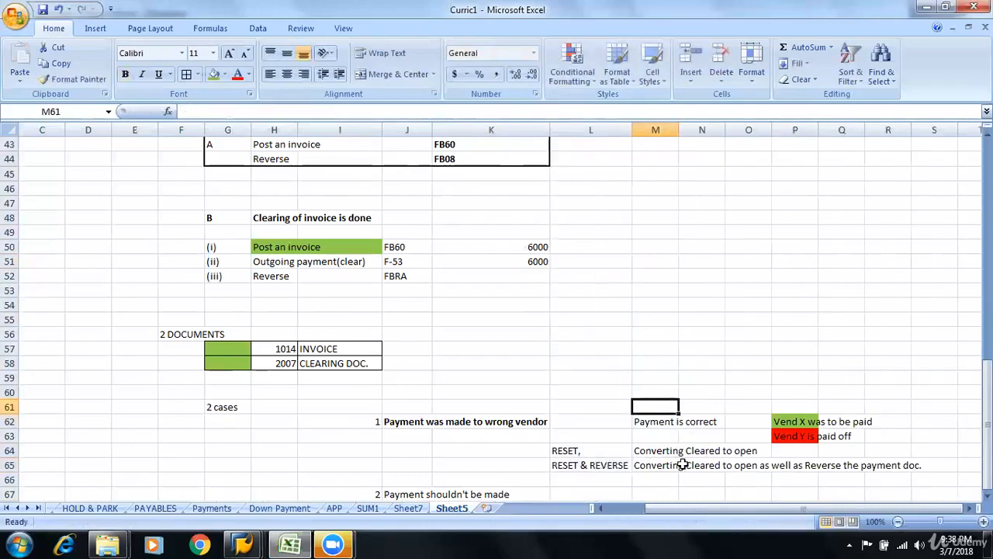
left_click(666, 420)
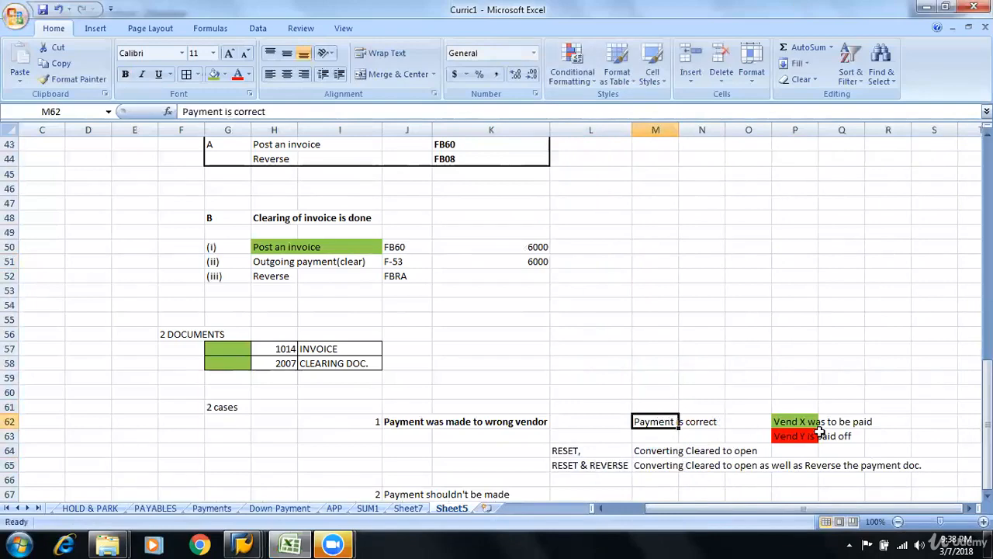
left_click(796, 437)
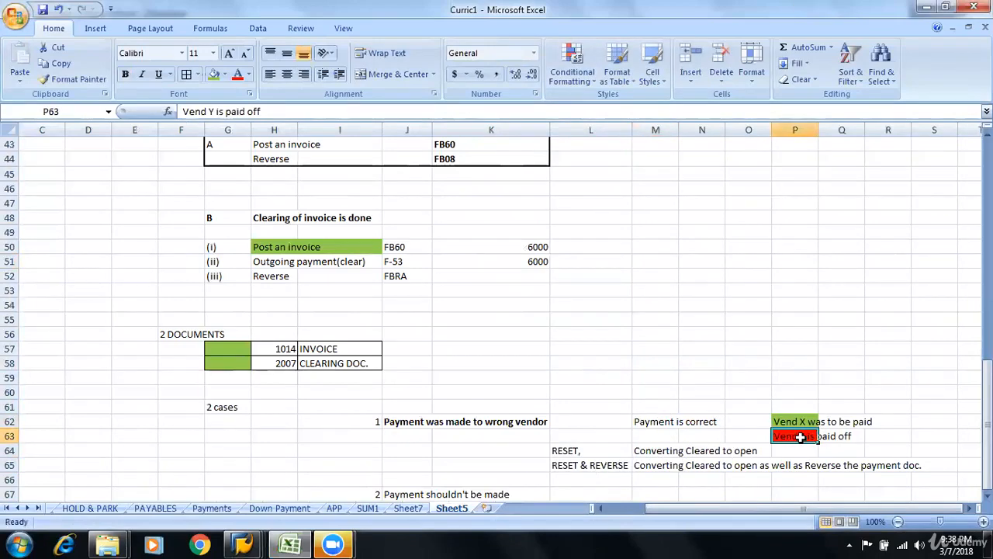
left_click(816, 420)
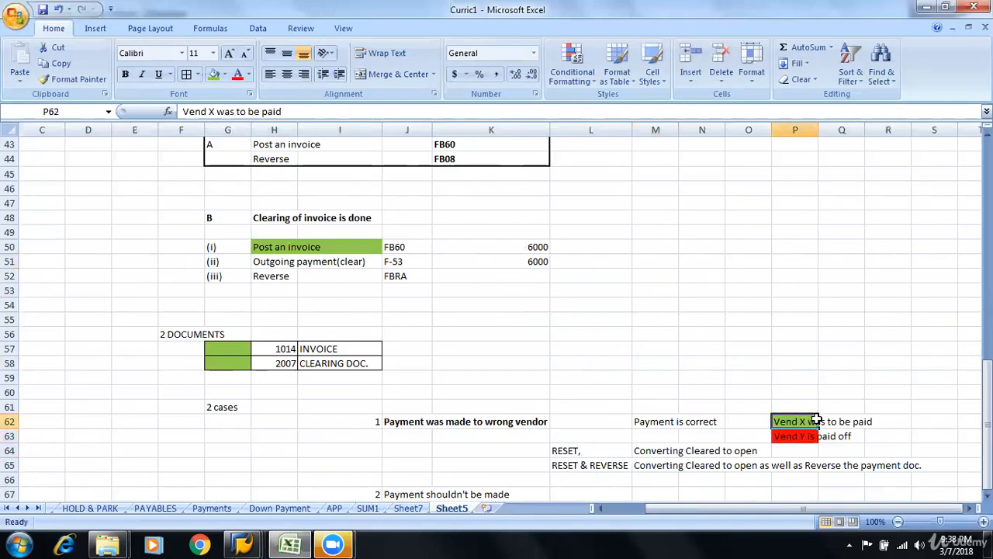
Fill the RESET cell L64 and the "Payment was made to wrong vendor" cells J62:K62 with green
left_click(572, 451)
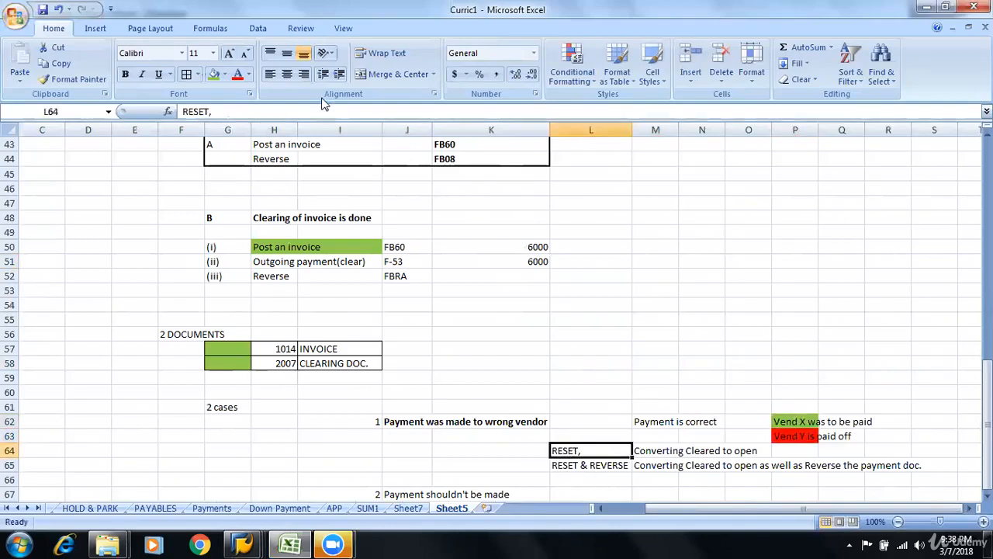
left_click(214, 74)
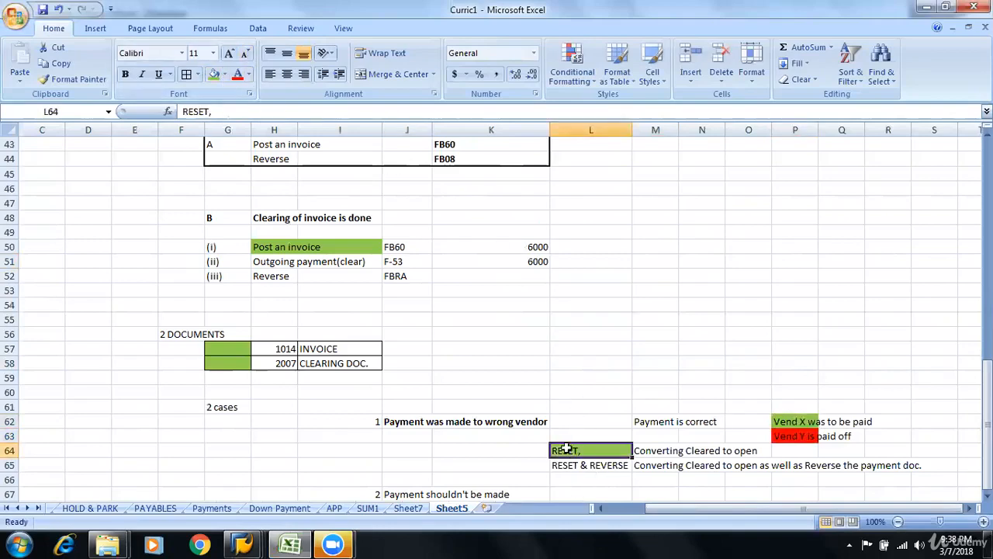
left_click_drag(419, 425, 493, 425)
left_click(216, 75)
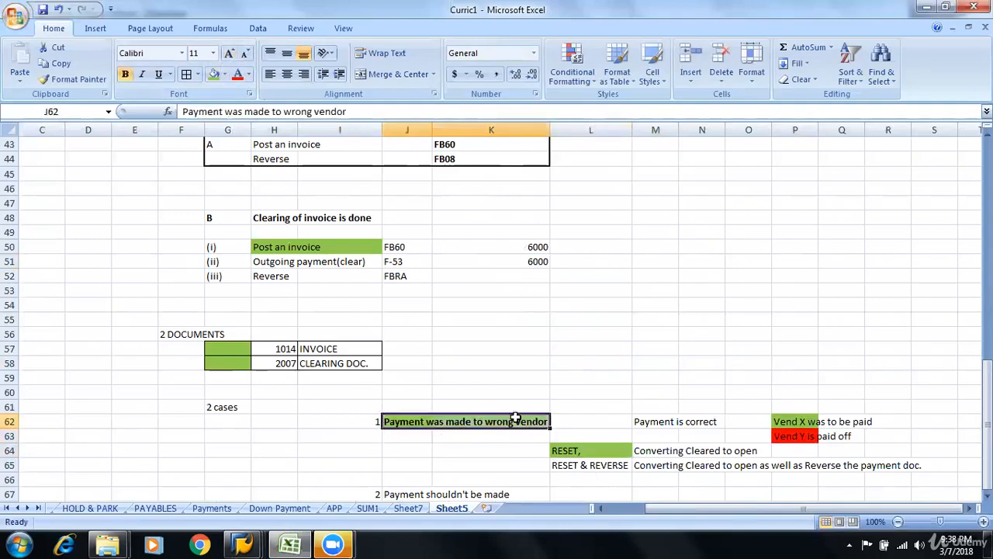
Enter "Payment is incorrect" in M67 beside the "Payment shouldn't be made" case
scroll(569, 426, "down", 2)
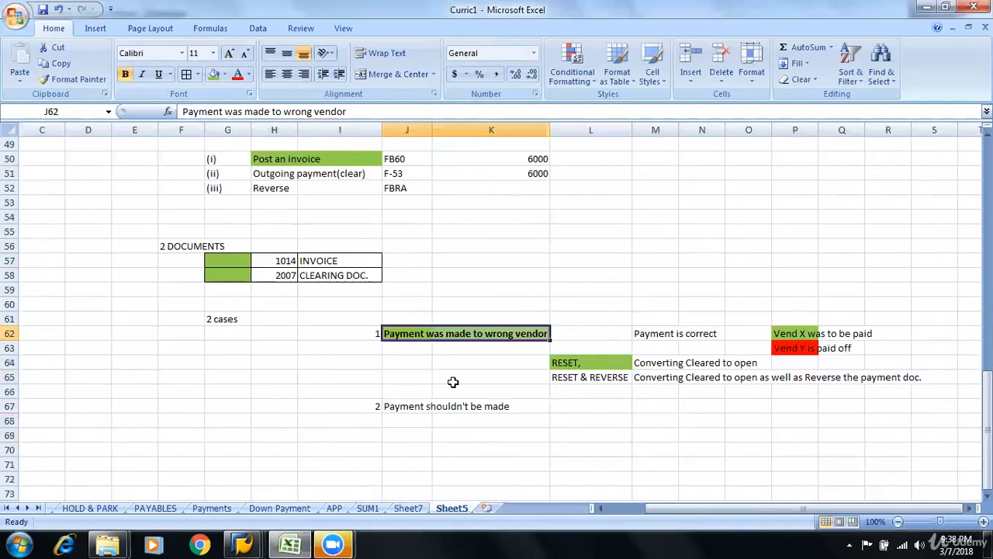
left_click_drag(412, 403, 437, 410)
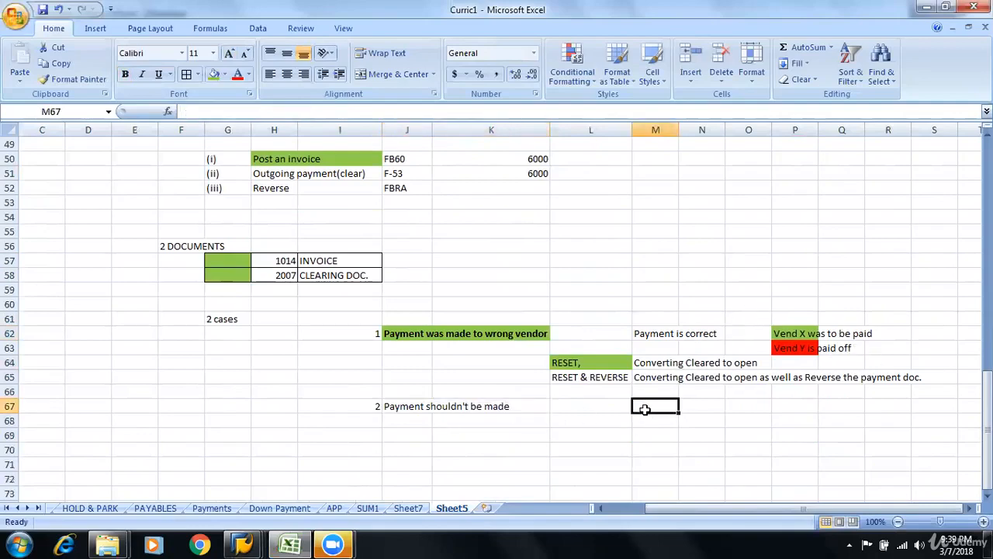
type("Payment ")
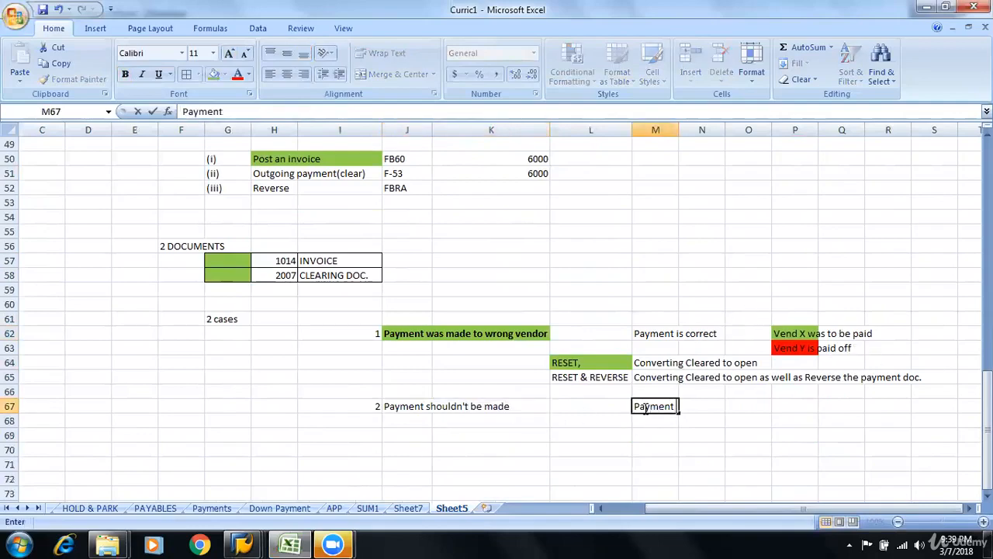
type("is incorrec")
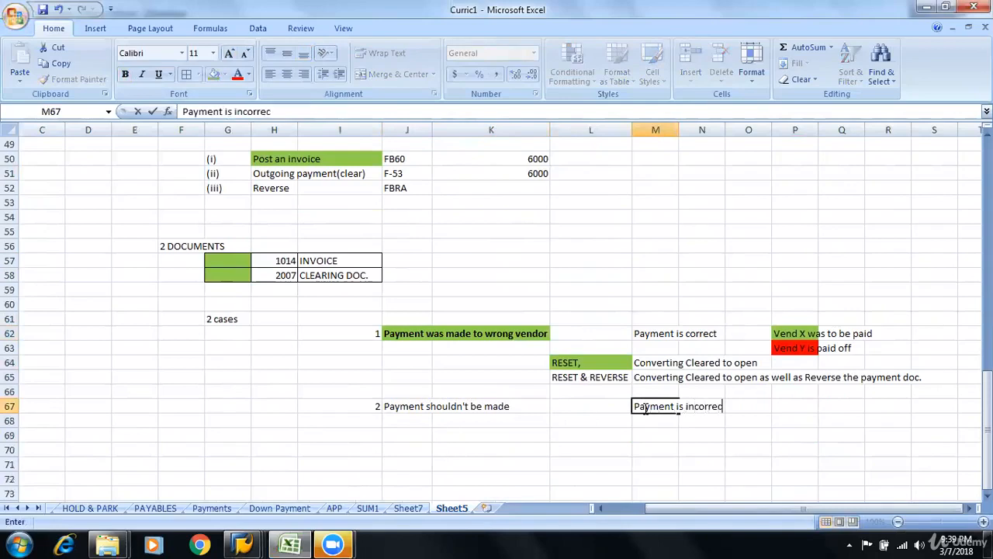
type("t")
key("Return")
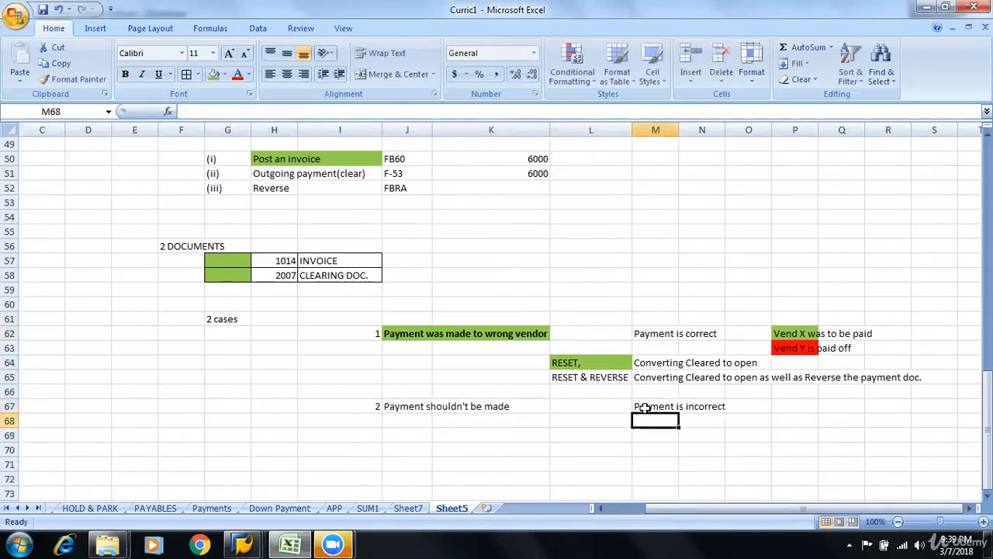
Fill the "Payment shouldn't be made" cells J67:K67 and the RESET & REVERSE cell L65 with yellow
left_click(603, 378)
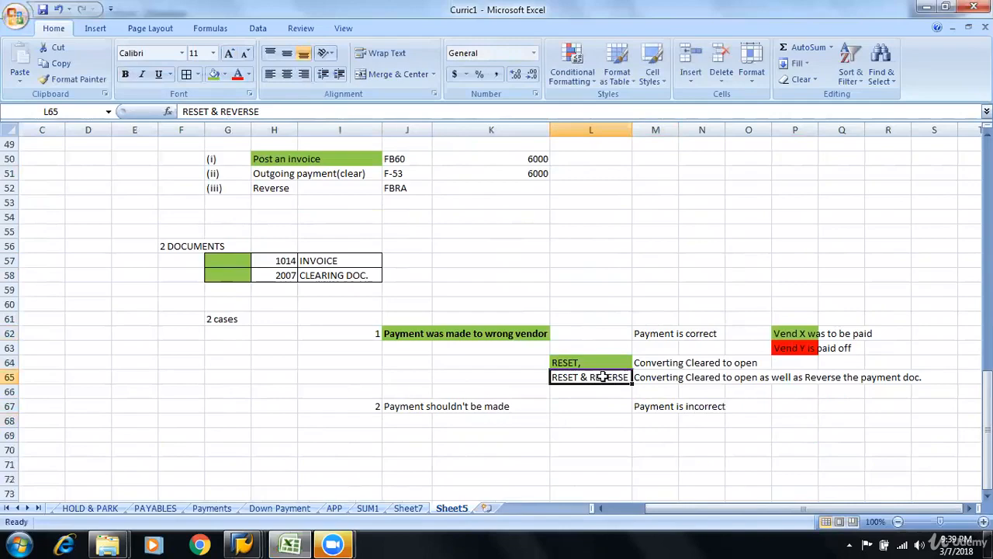
left_click(386, 408)
left_click(224, 75)
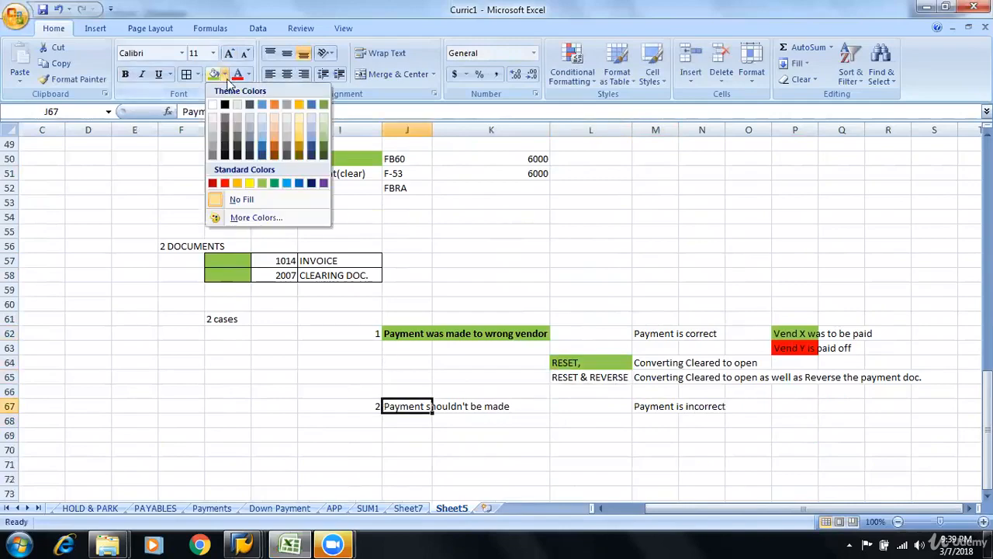
left_click(249, 184)
left_click(587, 378)
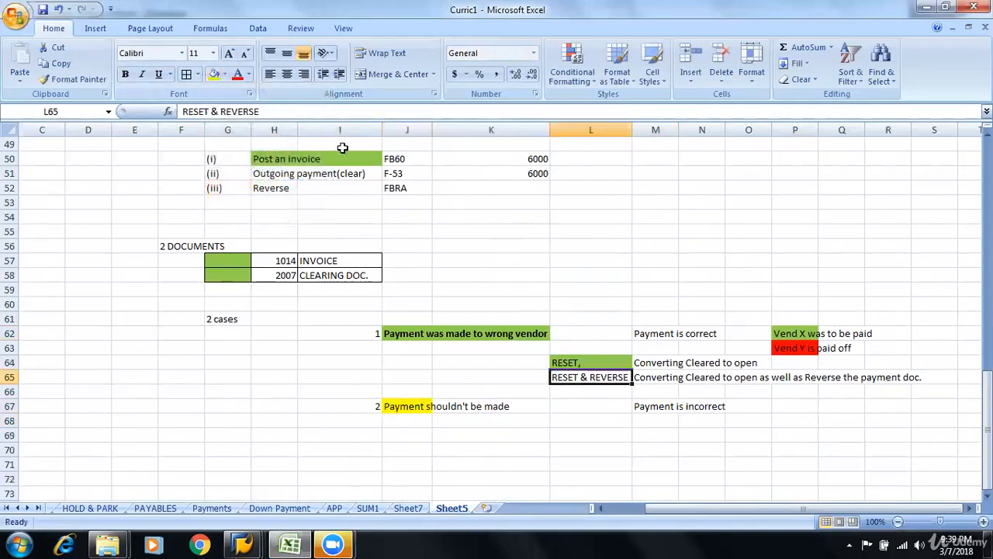
left_click(213, 74)
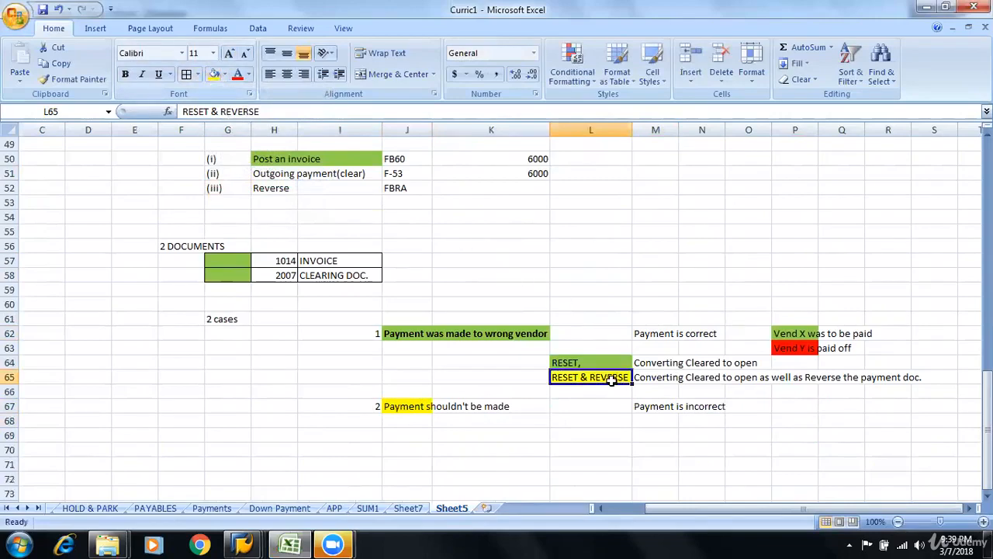
left_click(584, 419)
left_click_drag(418, 403, 500, 409)
left_click(214, 73)
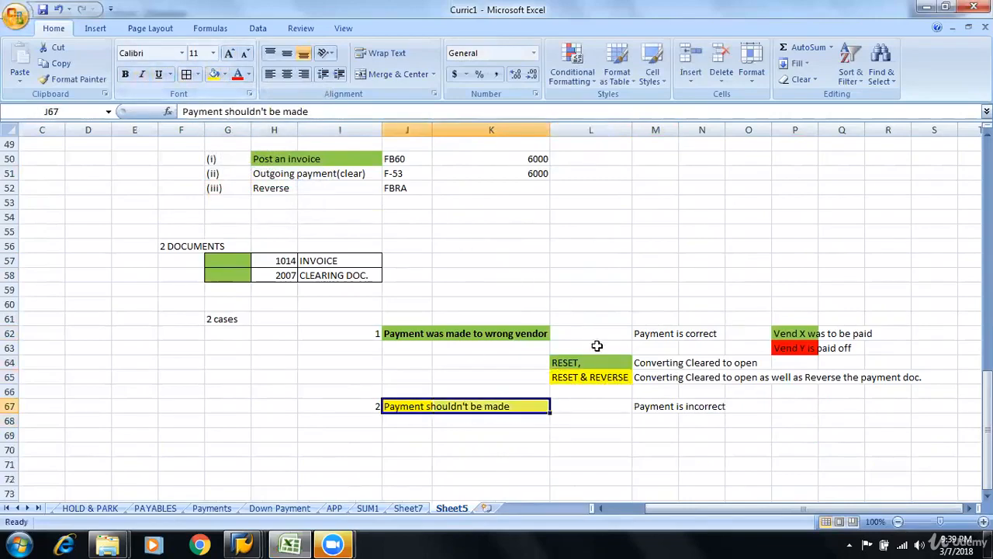
left_click(595, 405)
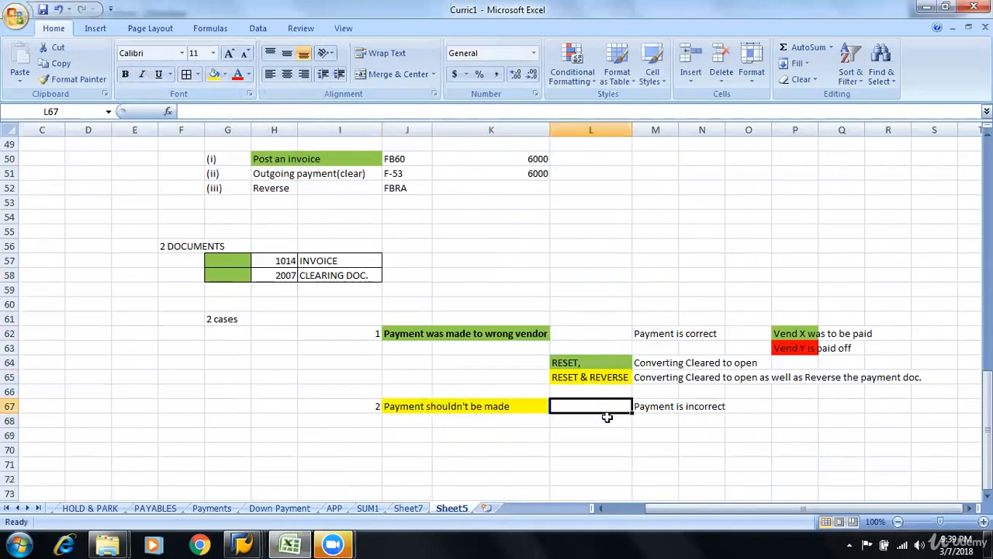
left_click(563, 361)
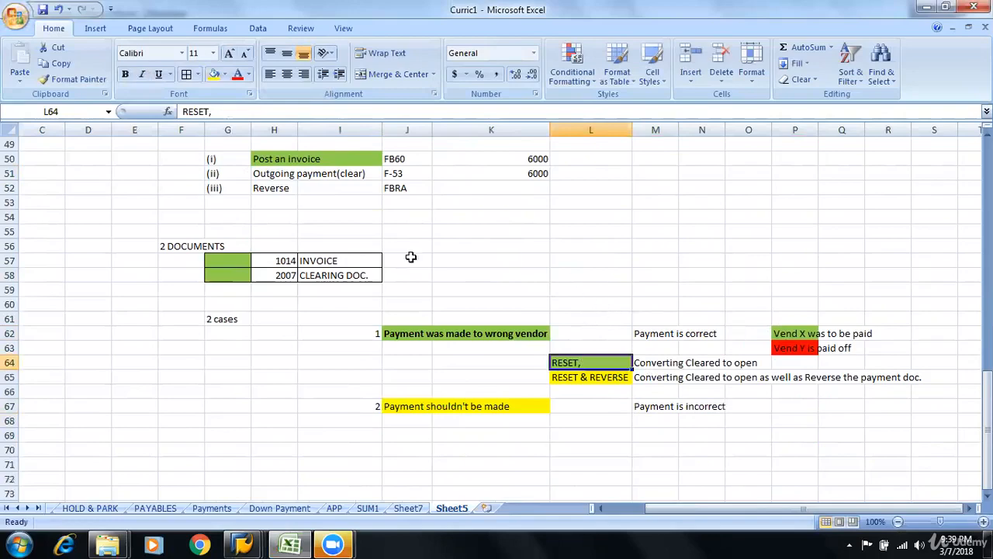
Apply a thick box border around the two-cases block I60:S68
left_click_drag(353, 300, 942, 419)
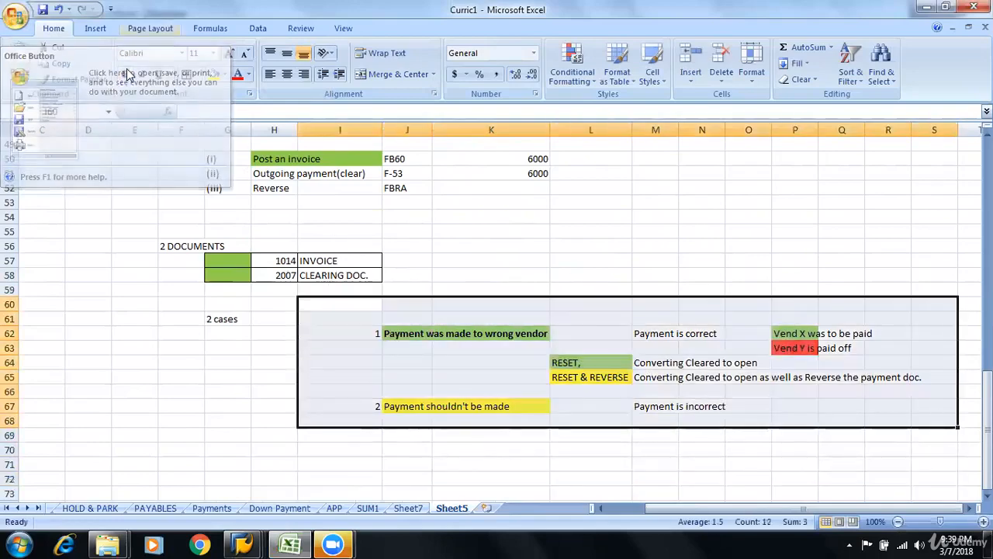
left_click(199, 74)
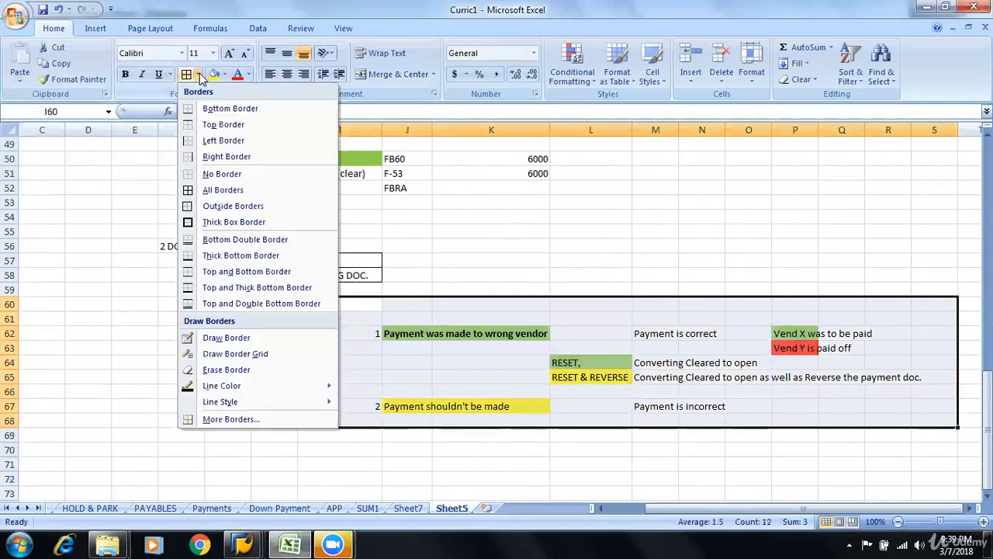
left_click(225, 222)
left_click(891, 330)
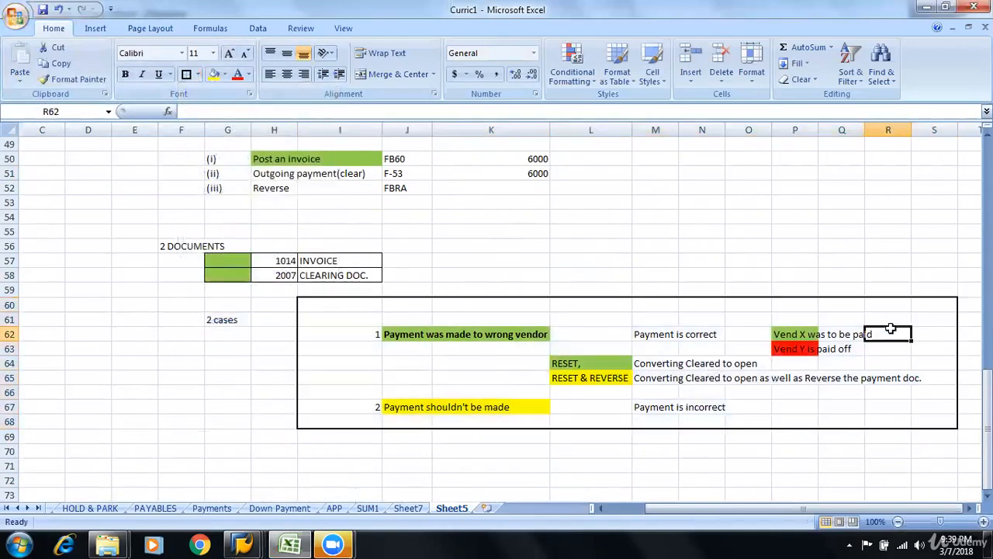
Examine which option, RESET or RESET & REVERSE, matches each of the two payment cases in the bordered block
left_click(892, 306)
left_click(783, 303)
left_click(682, 301)
left_click(626, 289)
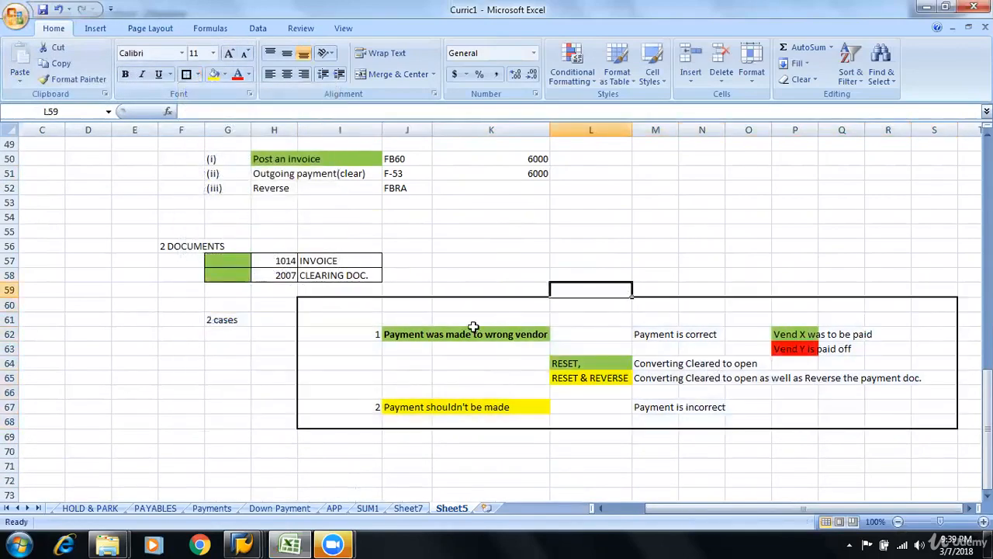
left_click_drag(446, 333, 675, 380)
left_click(596, 378)
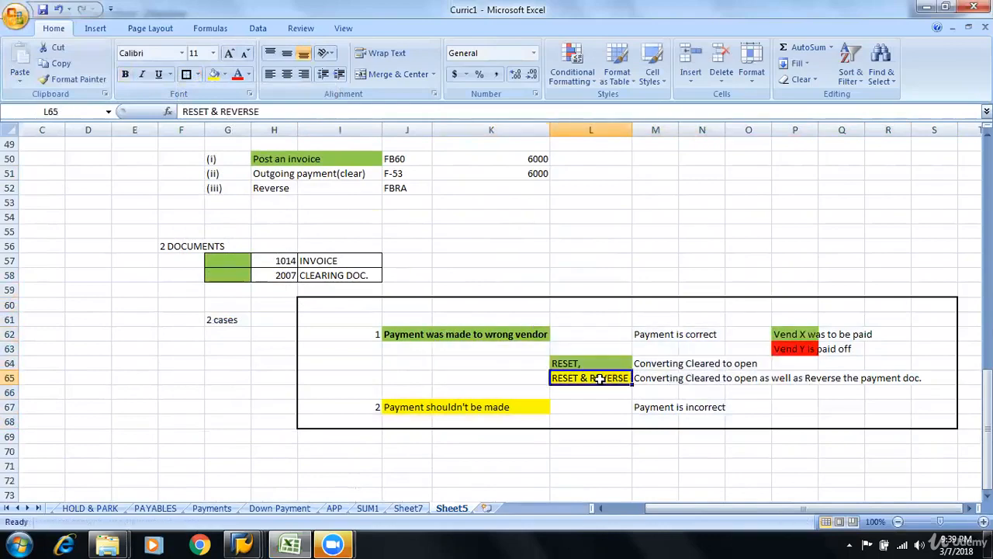
left_click(415, 408)
left_click(466, 408)
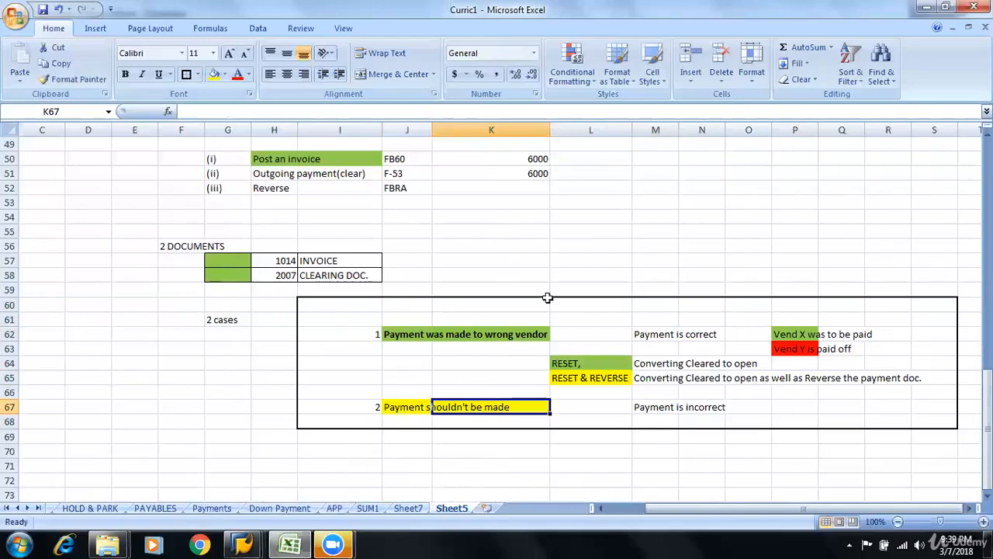
left_click(584, 378)
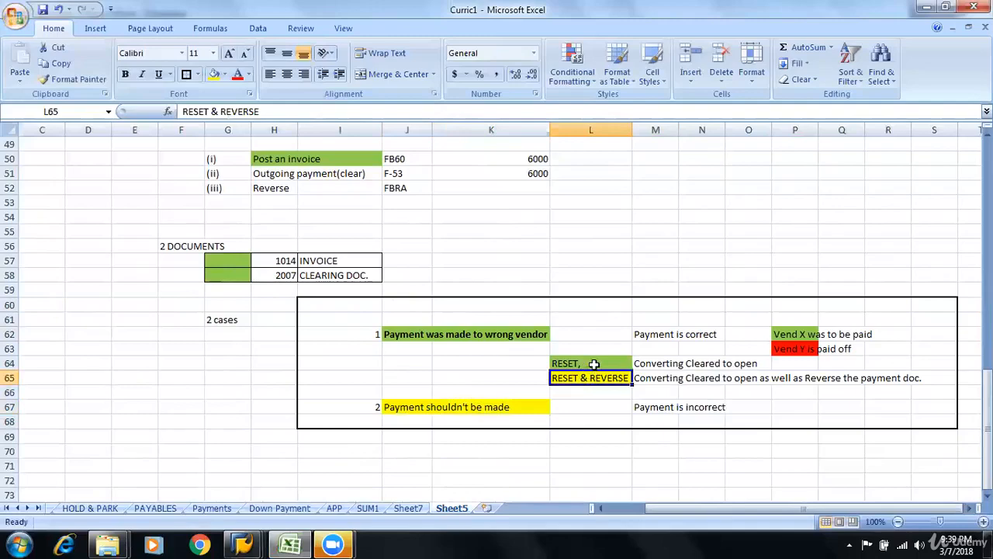
left_click(597, 361)
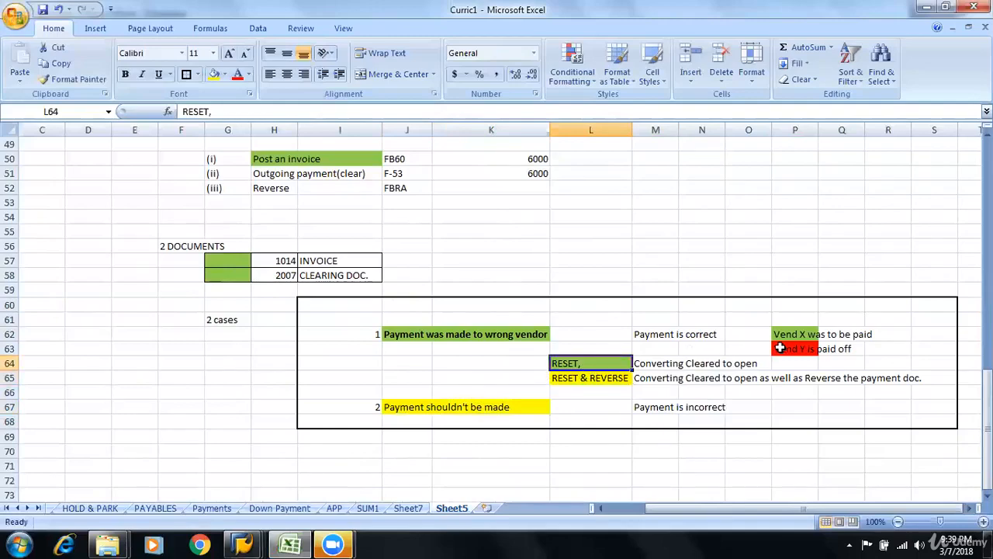
Compare the RESET & REVERSE and RESET options with the "Payment shouldn't be made" case in the bordered block
left_click(586, 378)
left_click(407, 407)
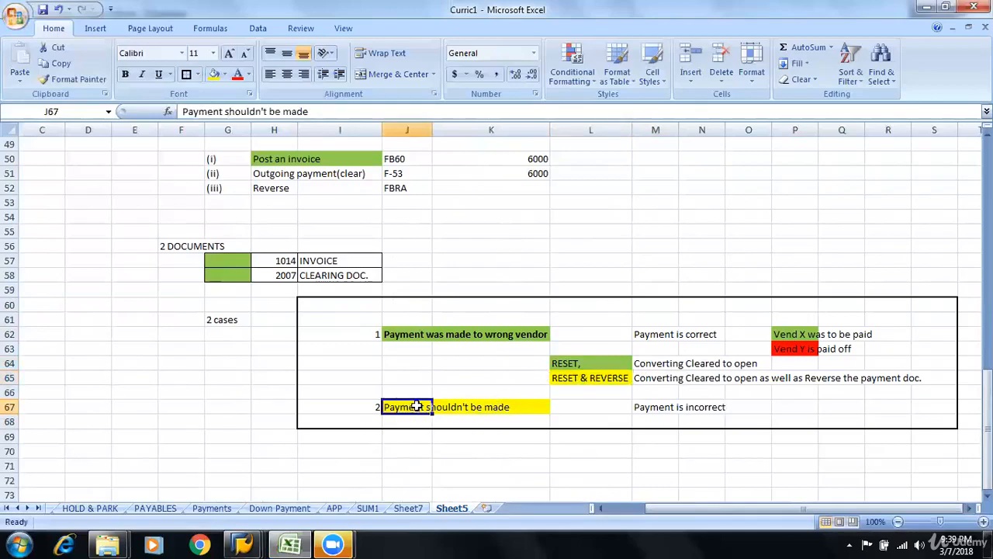
left_click(512, 425)
left_click(578, 364)
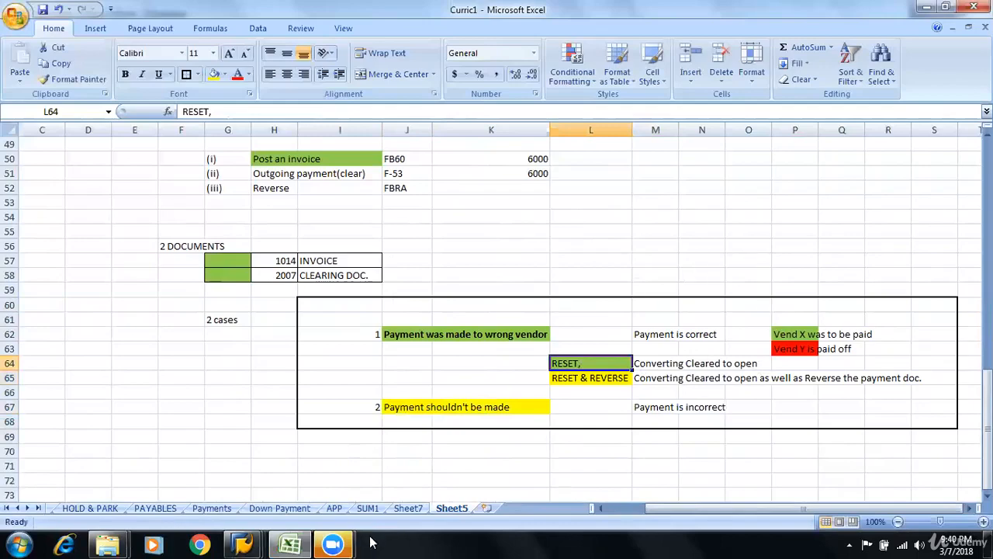
Switch to the SAP Post Outgoing Payments session and start transaction FBRA for resetting cleared items
mouse_move(243, 544)
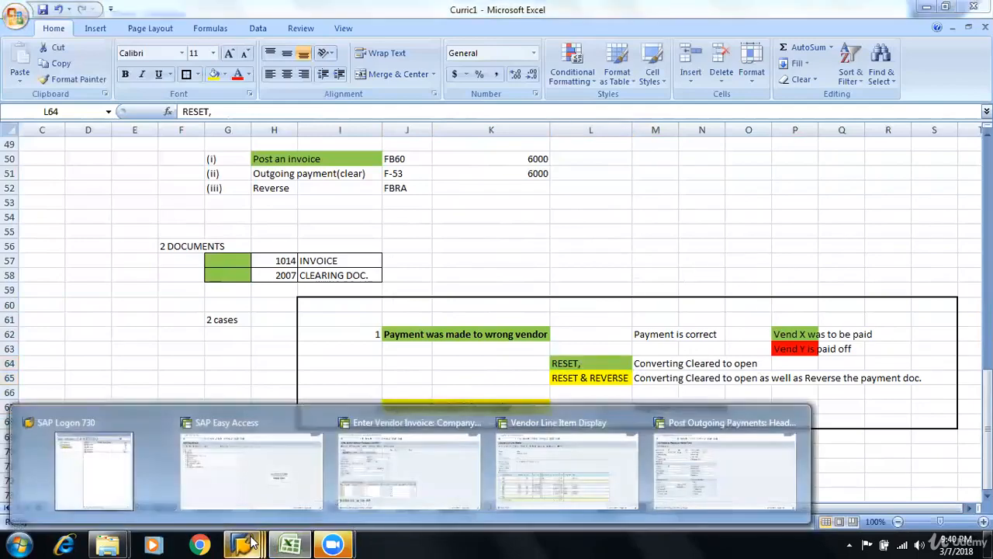
left_click(686, 471)
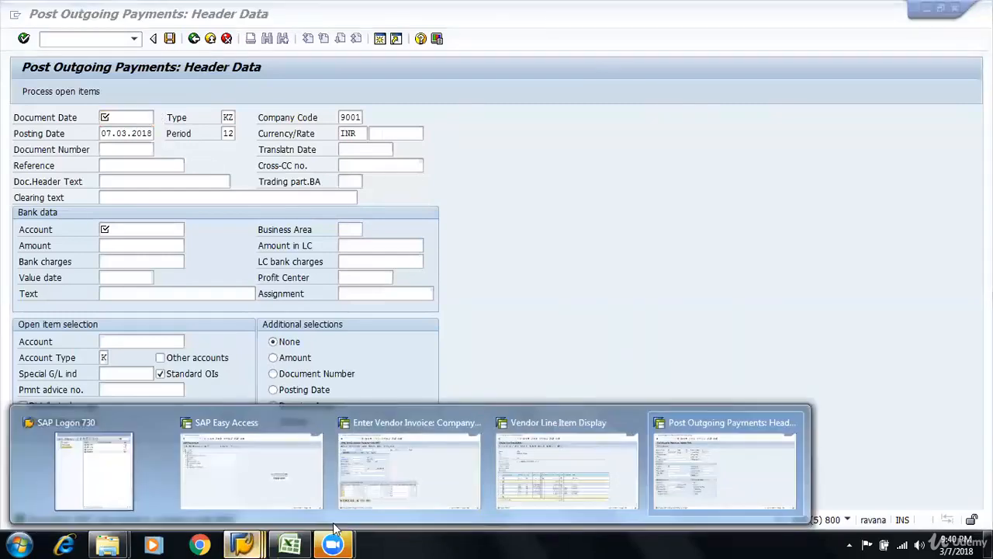
left_click(664, 475)
left_click(90, 38)
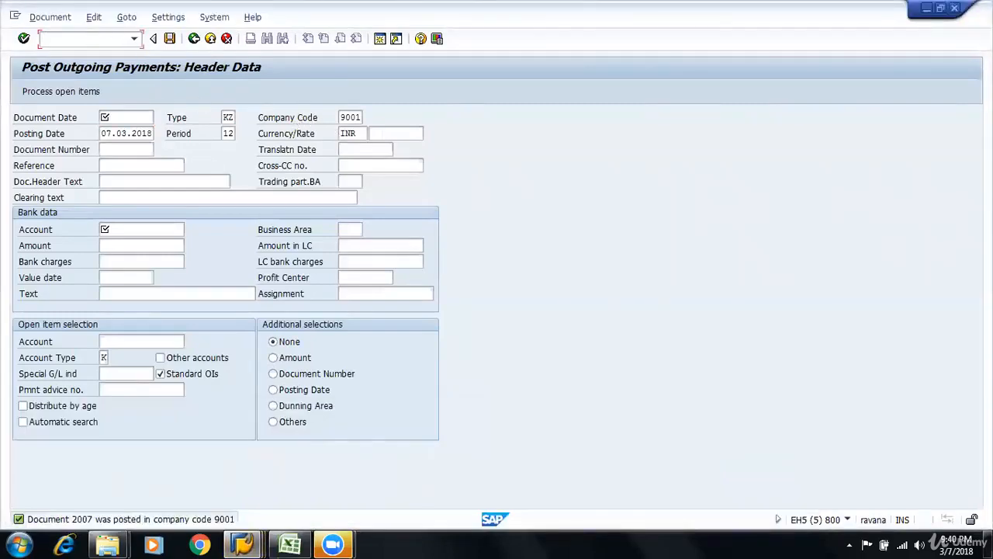
key("Return")
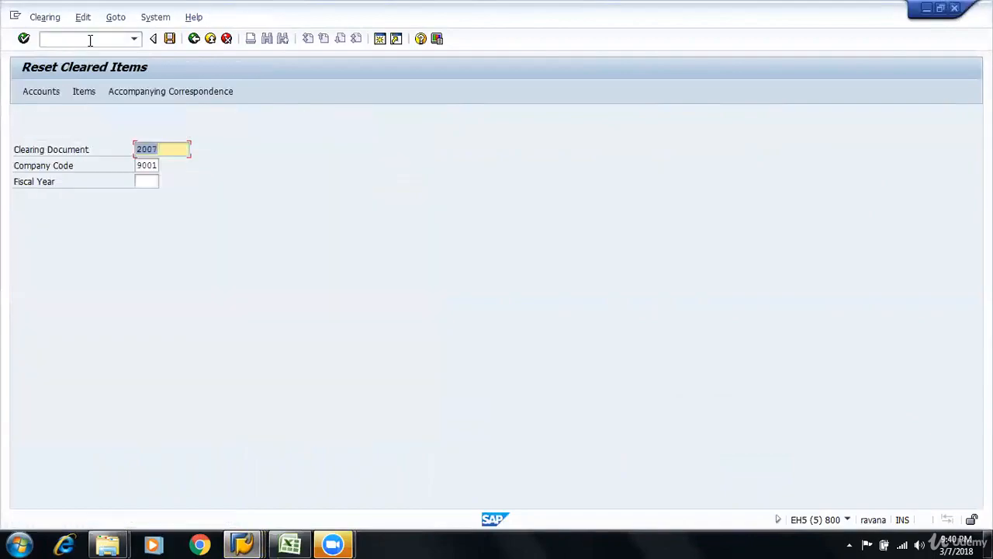
Check the clearing document number in the Reset Cleared Items form against the 2 DOCUMENTS table in Excel, then return to SAP
key("alt+Tab")
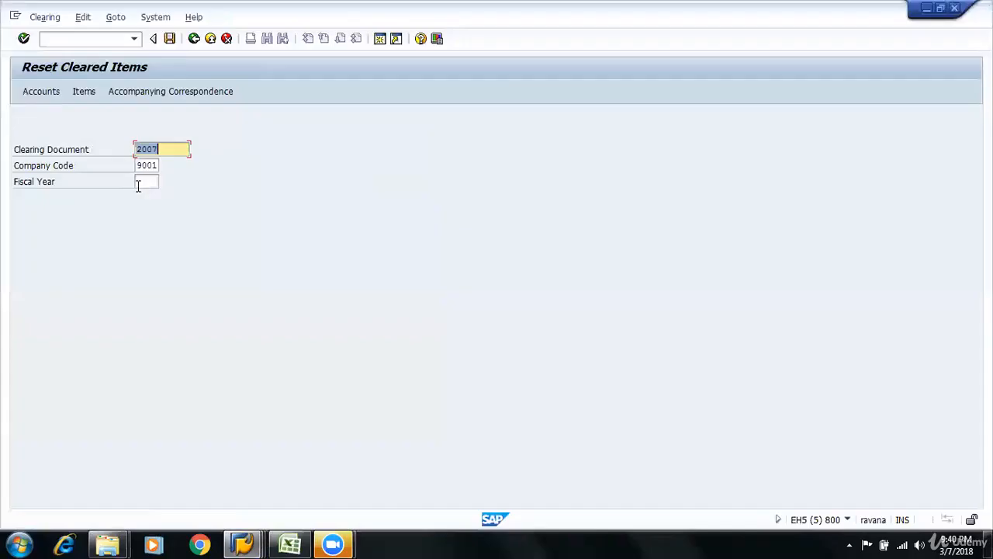
key("alt")
left_click(49, 154)
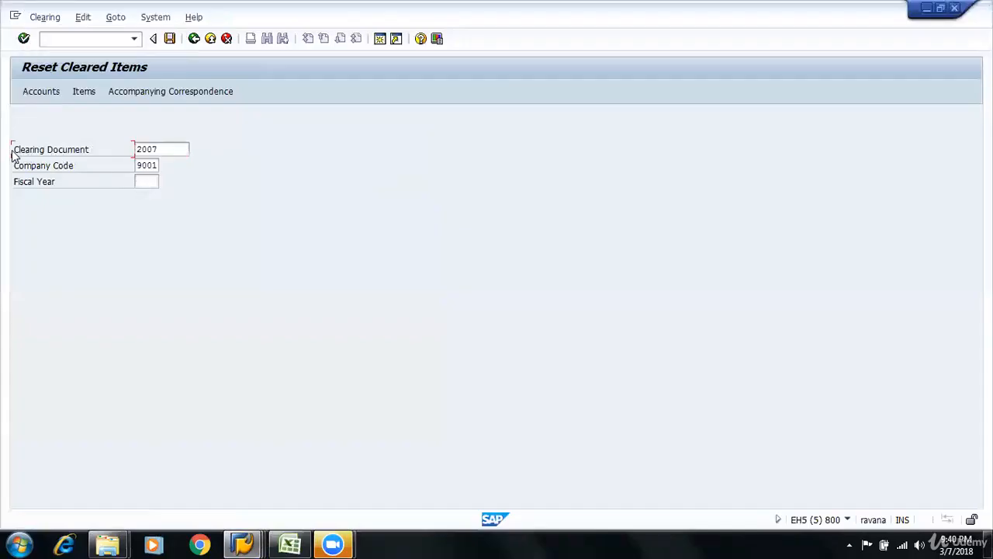
left_click(172, 149)
key("alt+Tab")
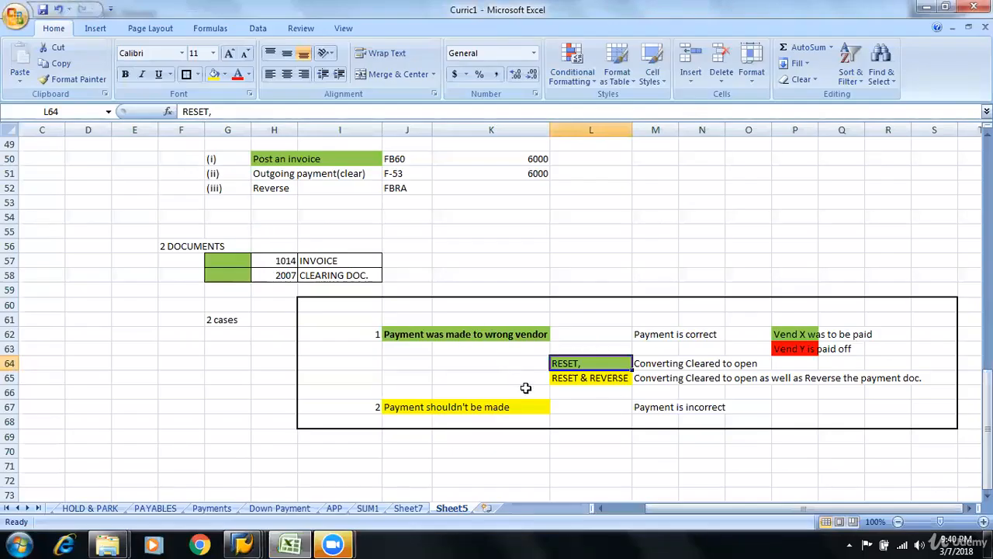
left_click(284, 275)
left_click(318, 275)
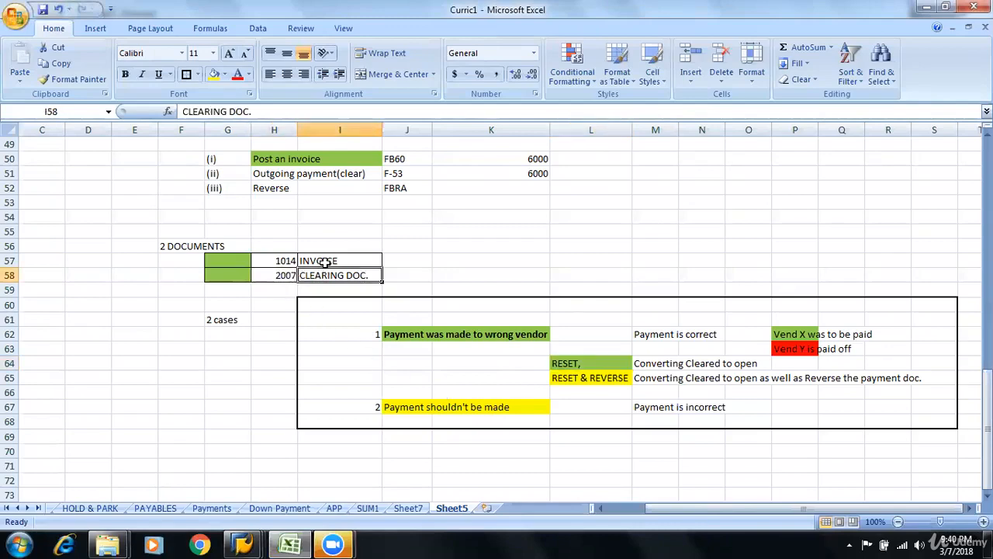
left_click(365, 259)
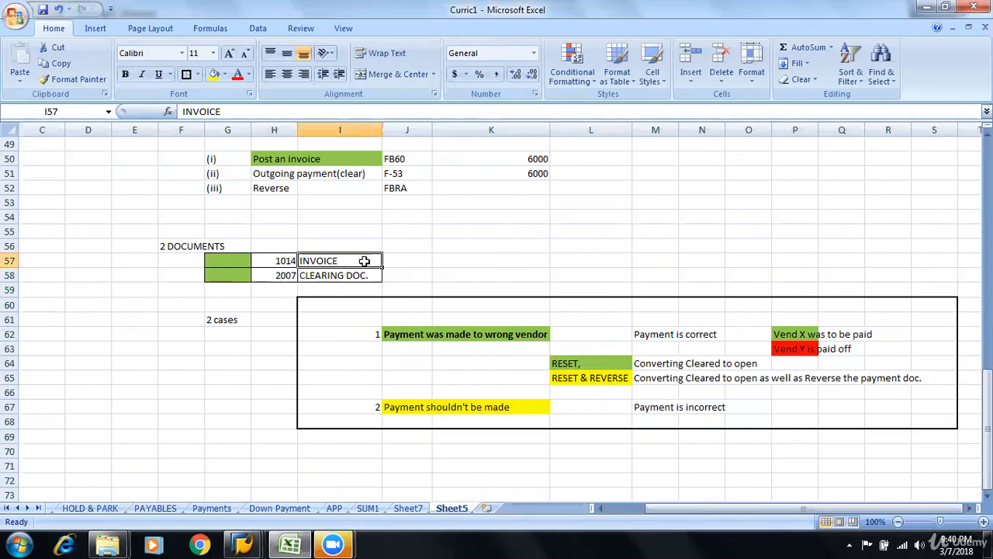
left_click(280, 276)
key("alt+Tab")
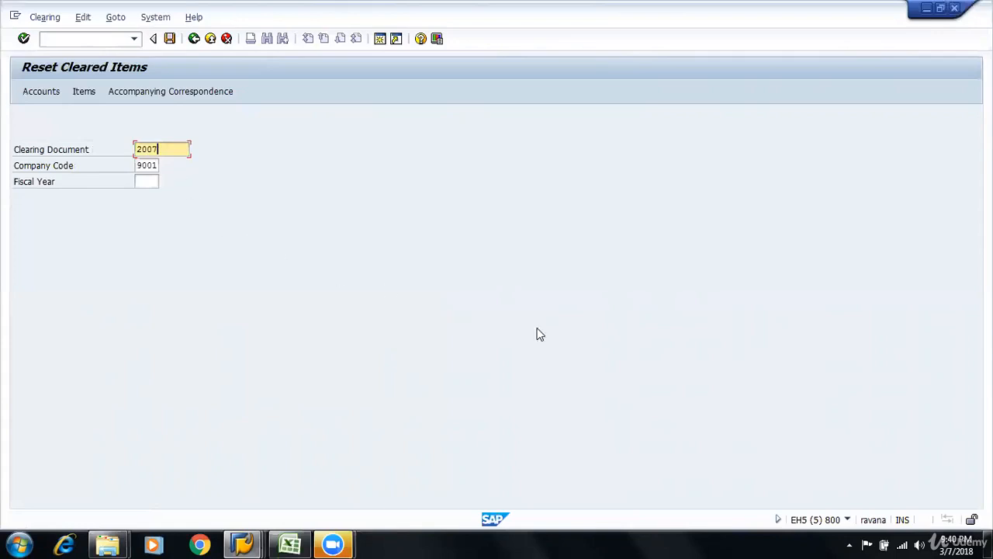
Start the reset of clearing document 2007 in company code 9001 and read the explanation of the reversal options
left_click(171, 43)
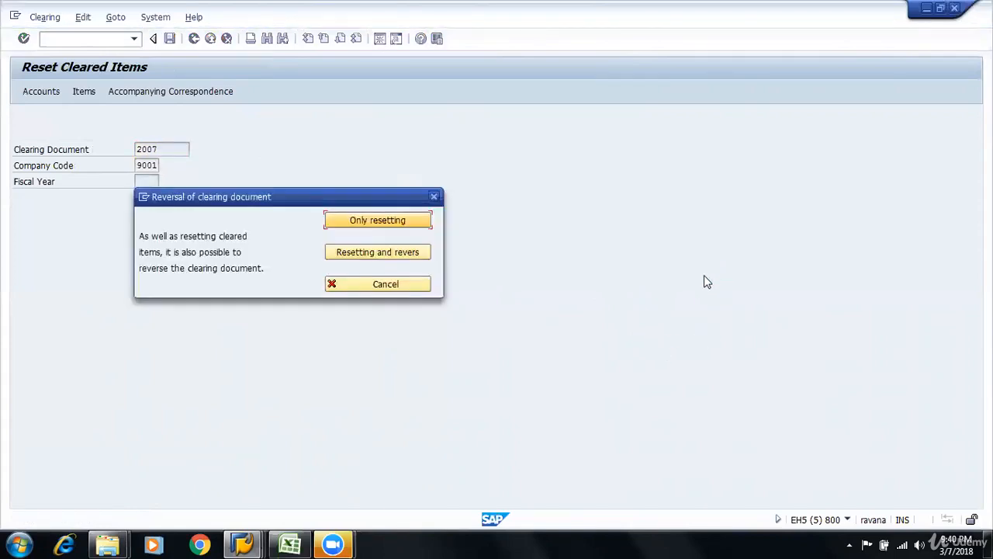
left_click_drag(151, 236, 250, 267)
left_click(195, 256)
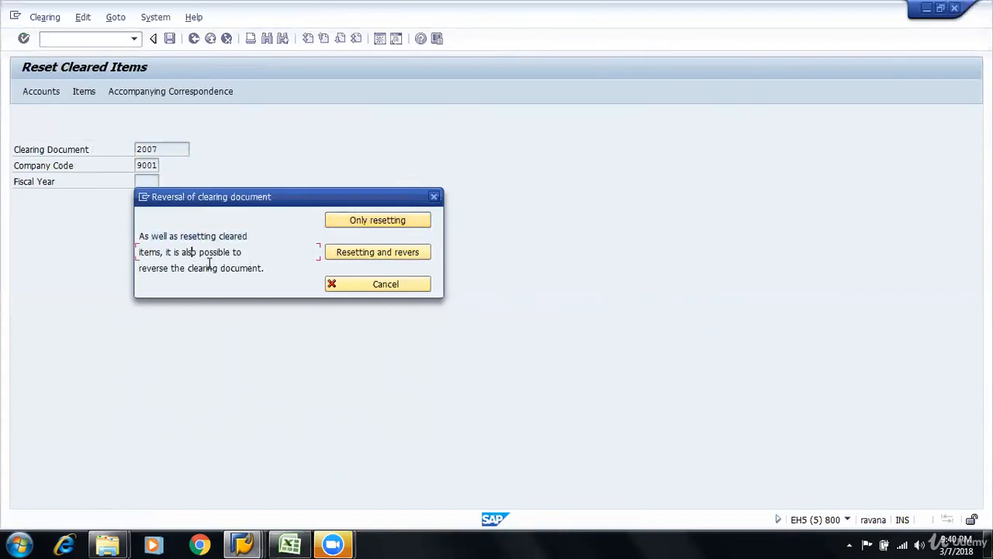
left_click_drag(151, 268, 284, 269)
left_click(284, 270)
Compare the RESET and RESET & REVERSE notes and the "Payment shouldn't be made" case in Excel with the options offered in SAP
left_click(289, 545)
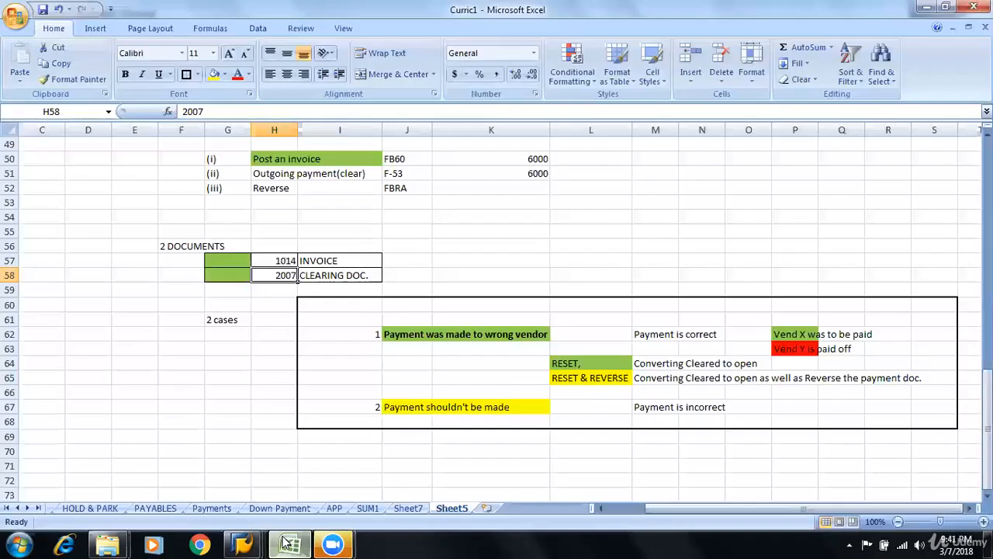
left_click(590, 362)
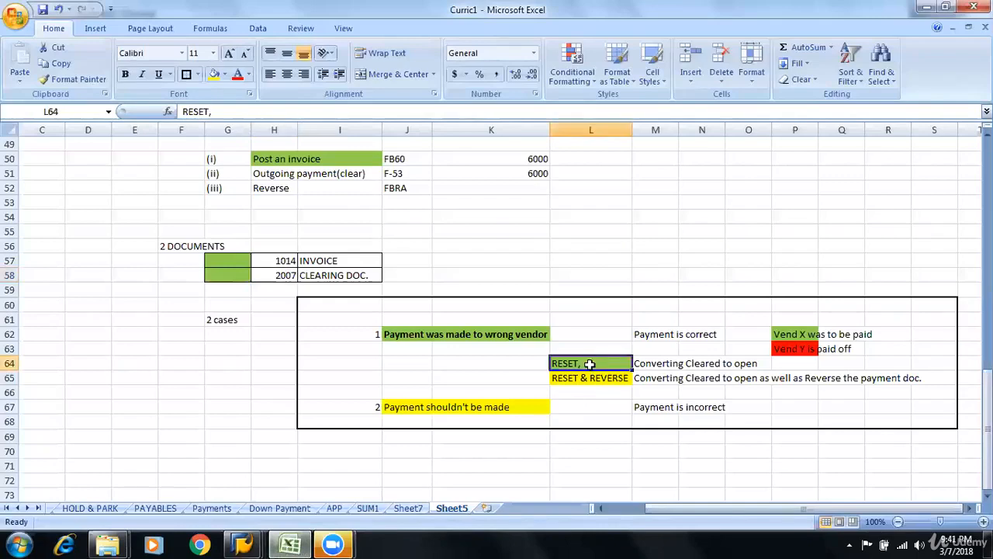
left_click(590, 375)
left_click(593, 364)
key("alt+Tab")
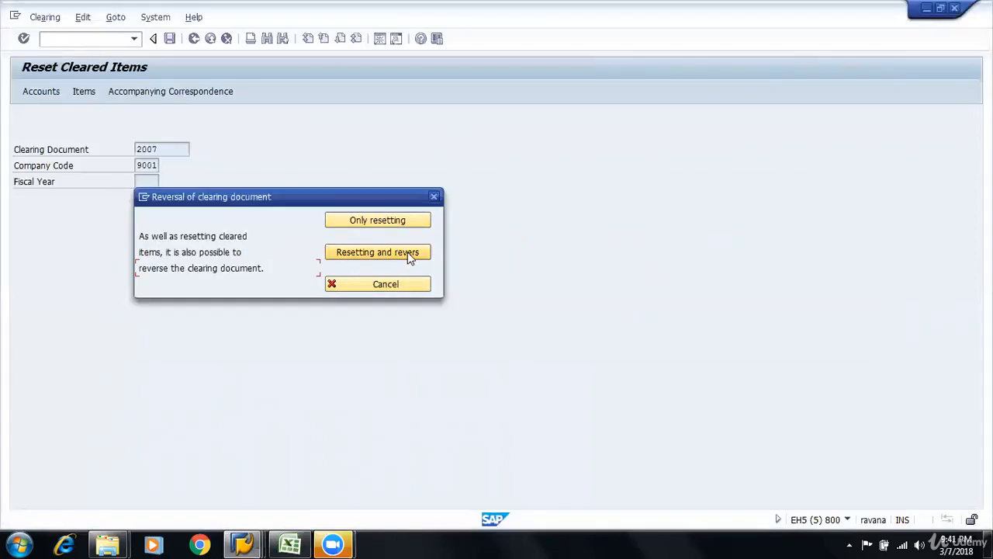
key("alt+Tab")
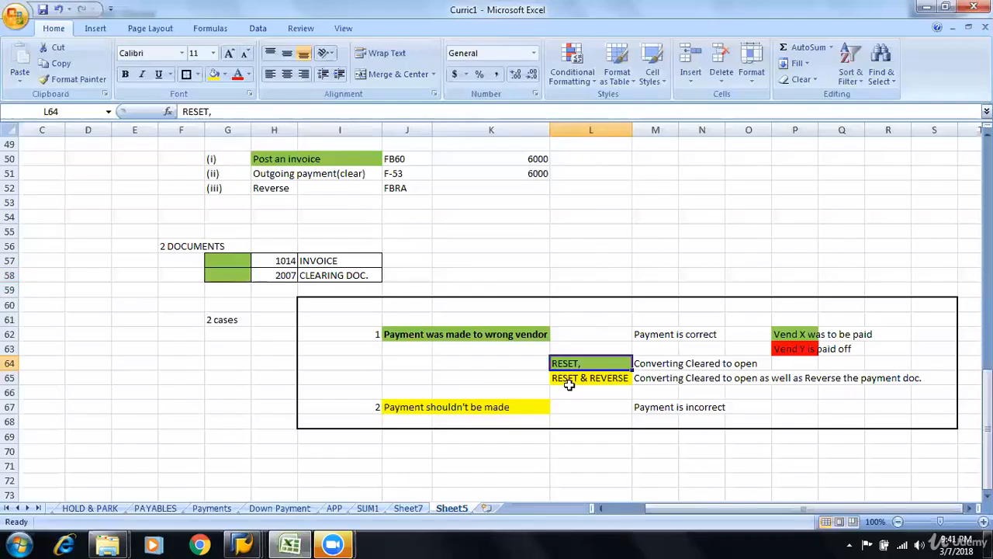
left_click(561, 378)
left_click(473, 407)
left_click(396, 406)
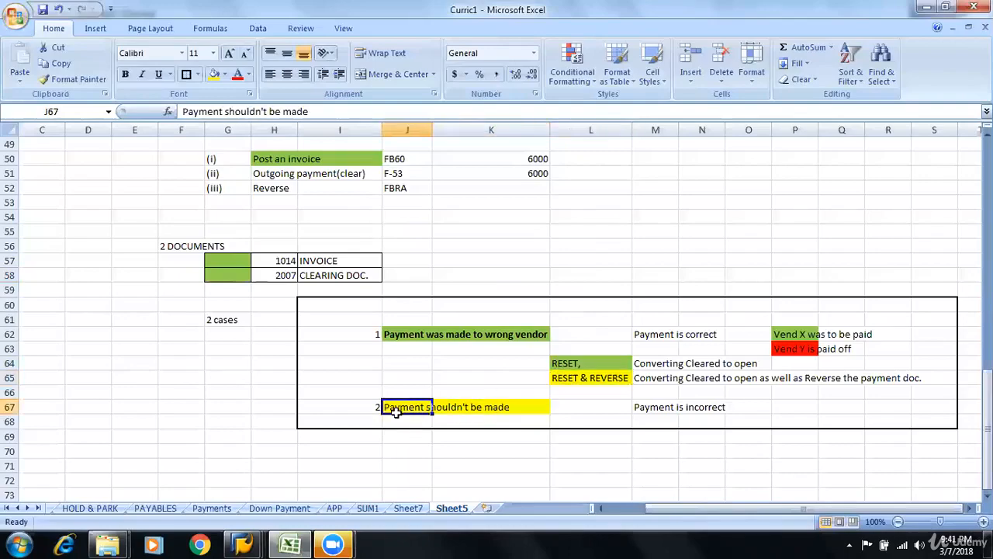
key("alt+Tab")
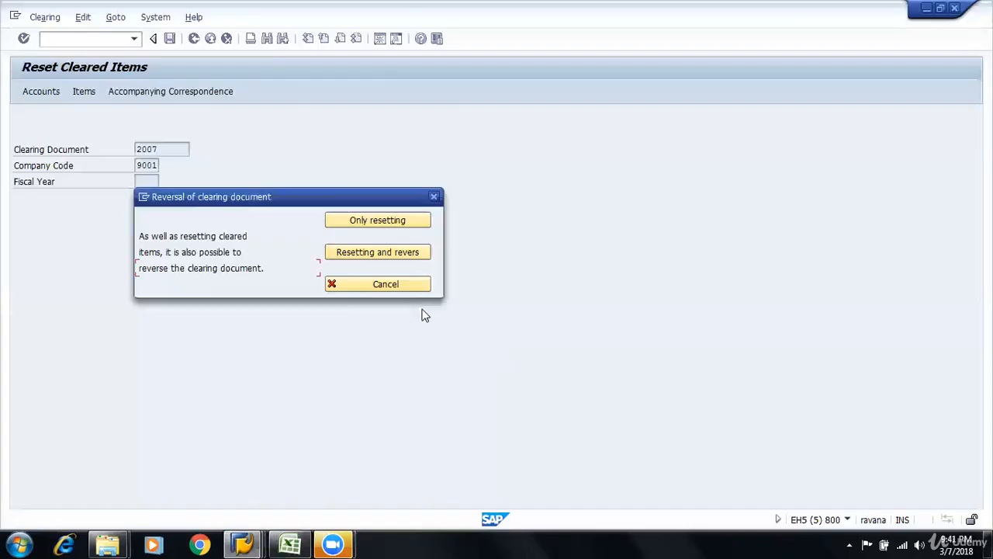
Reset and reverse clearing document 2007 with reversal reason 01, and acknowledge both information messages
left_click(399, 258)
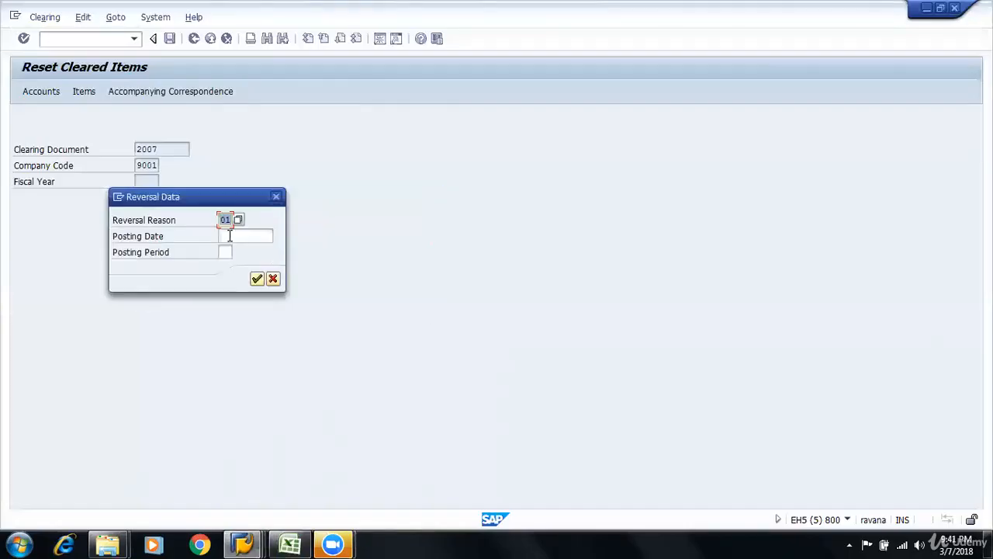
left_click(256, 281)
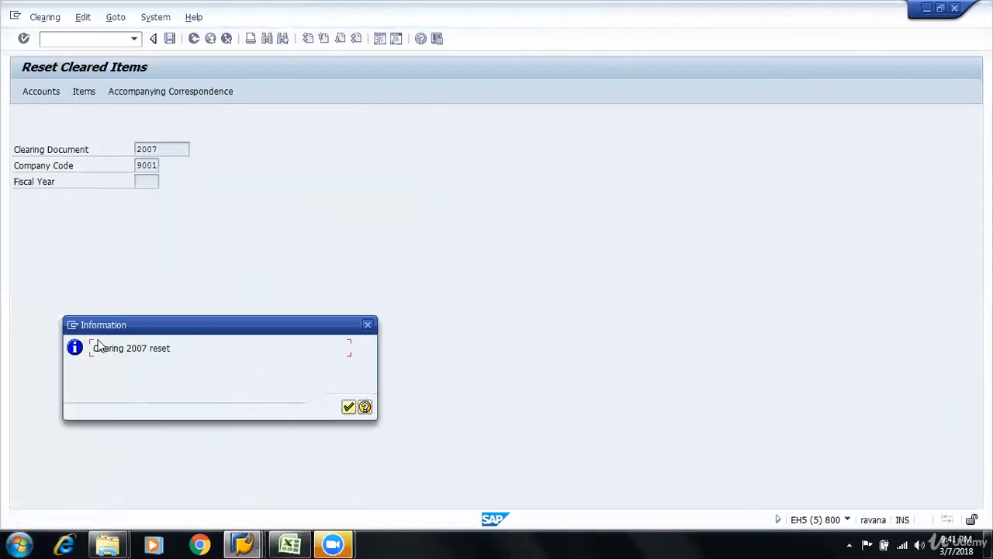
left_click_drag(93, 348, 187, 350)
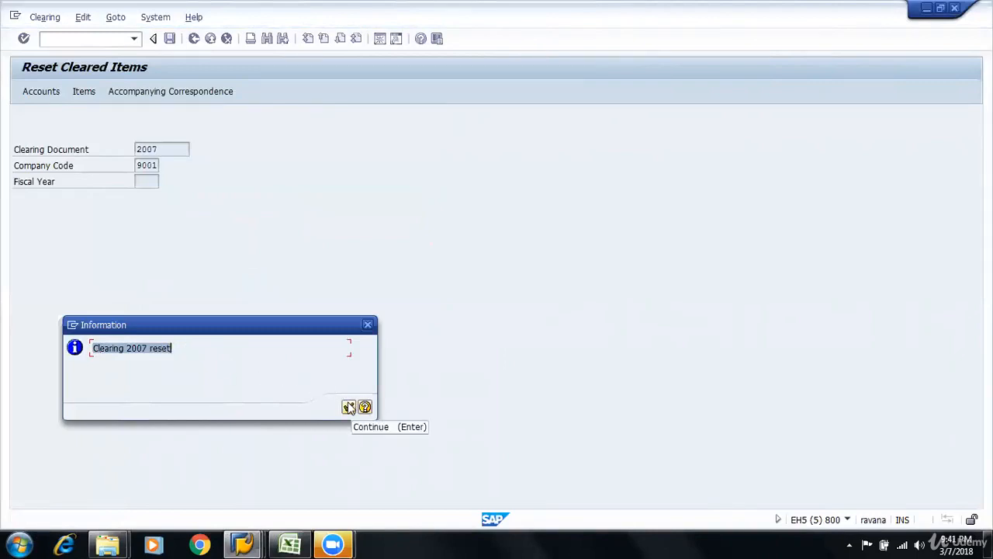
left_click(349, 408)
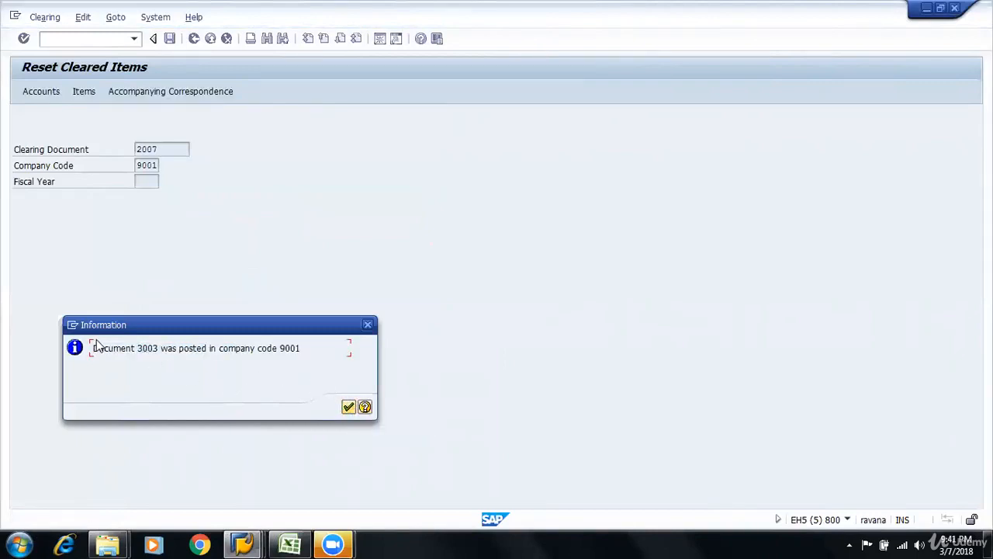
left_click_drag(118, 349, 342, 395)
left_click(348, 406)
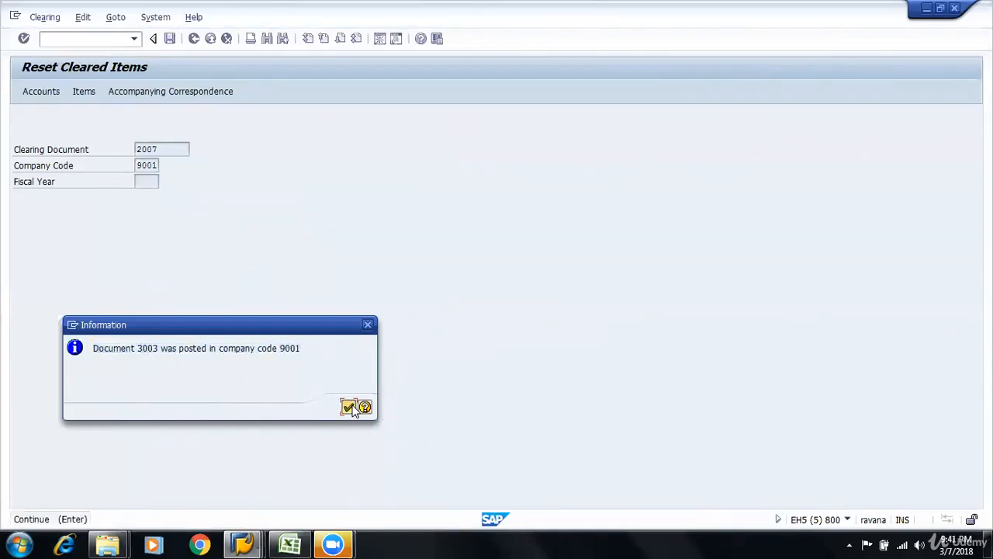
Switch to the Vendor Line Item Display session and refresh the vendor's line item list
left_click(257, 542)
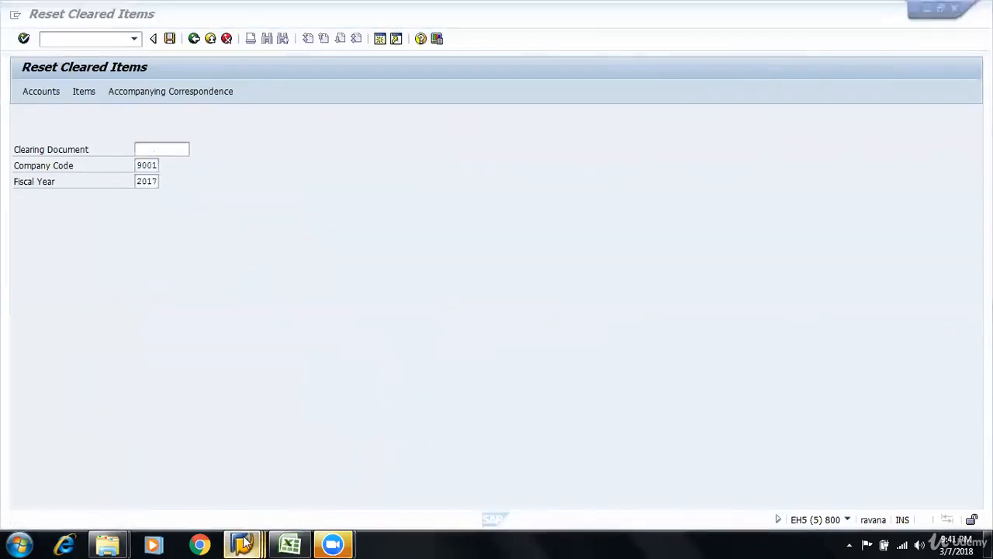
left_click(534, 467)
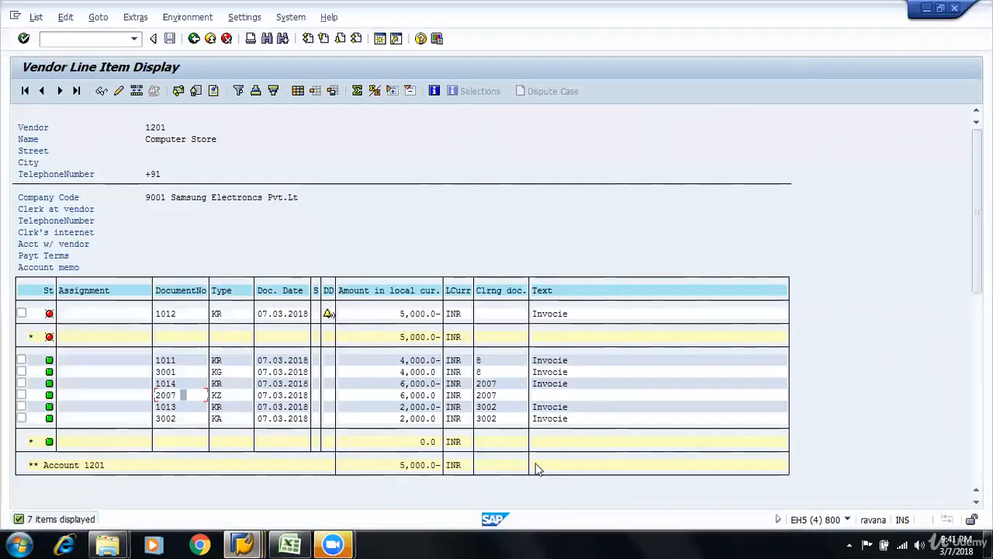
left_click(36, 17)
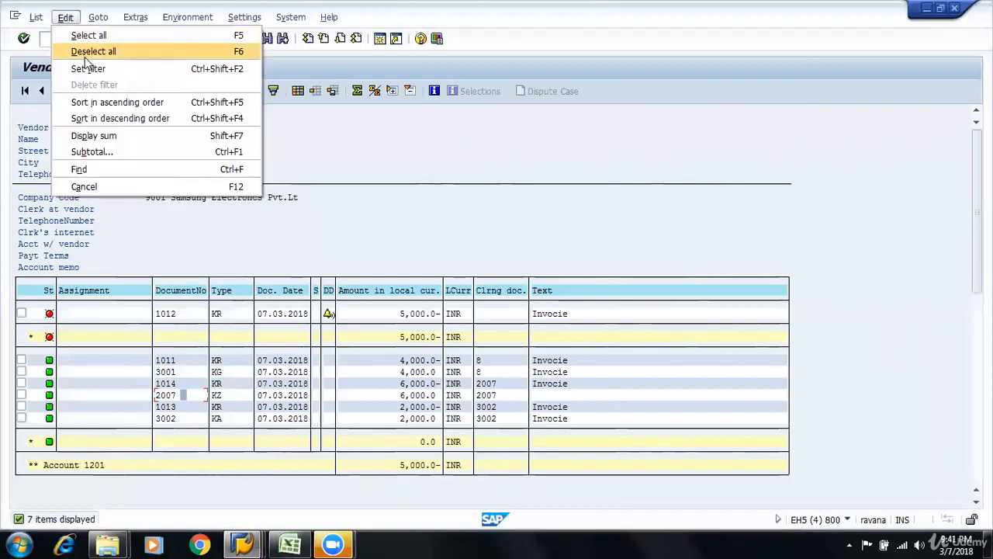
left_click(57, 52)
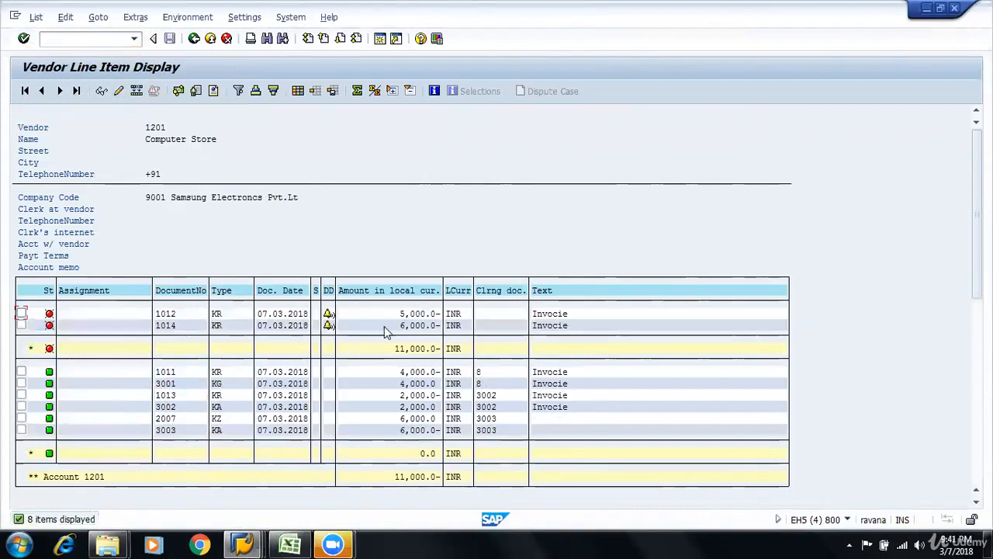
Examine the status and amounts of invoice 1014, payment document 2007 and reversal document 3003 in the line item list
left_click(390, 324)
left_click(383, 327)
left_click(393, 419)
left_click(359, 419)
left_click(383, 417)
left_click(413, 433)
left_click(373, 430)
left_click(405, 327)
Switch to Excel and review the Invoice Clearing and Reversals topics and the case A and B steps on Sheet5
key("alt+Tab")
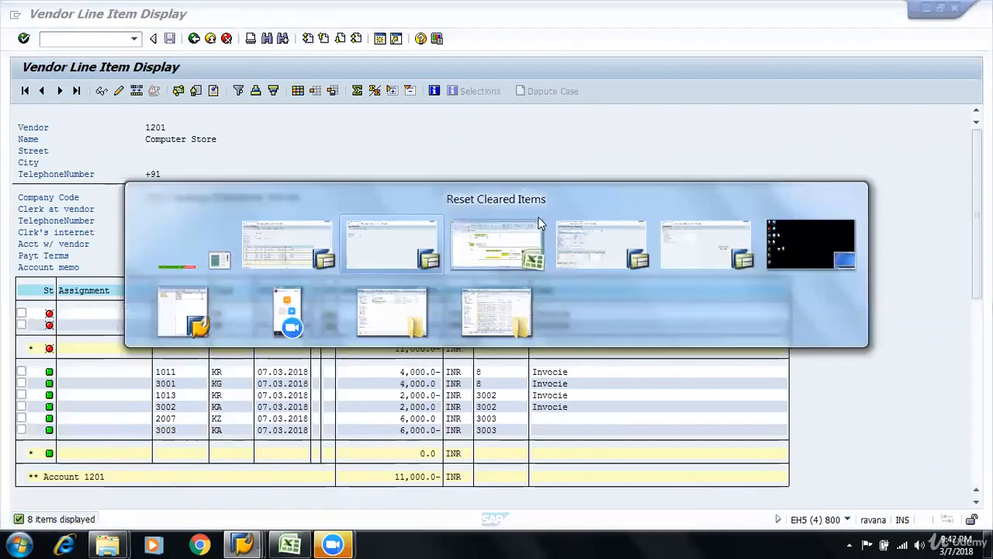
left_click(541, 223)
scroll(395, 182, "up", 15)
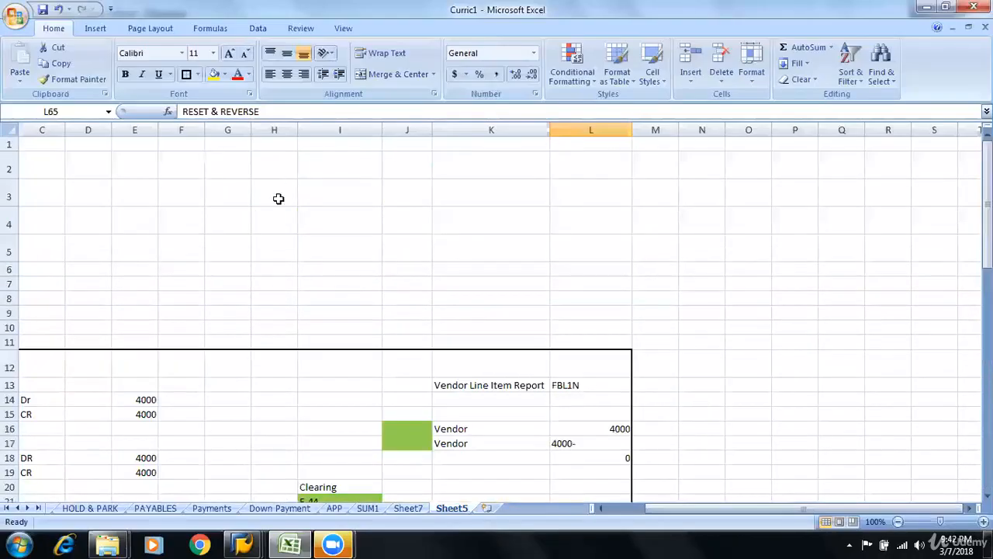
left_click_drag(634, 510, 541, 509)
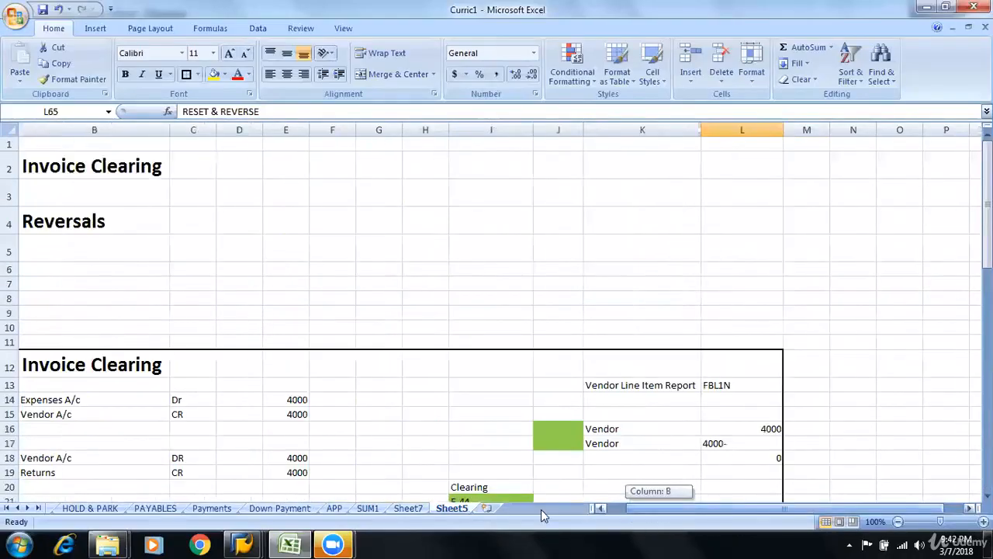
left_click(147, 175)
left_click(153, 225)
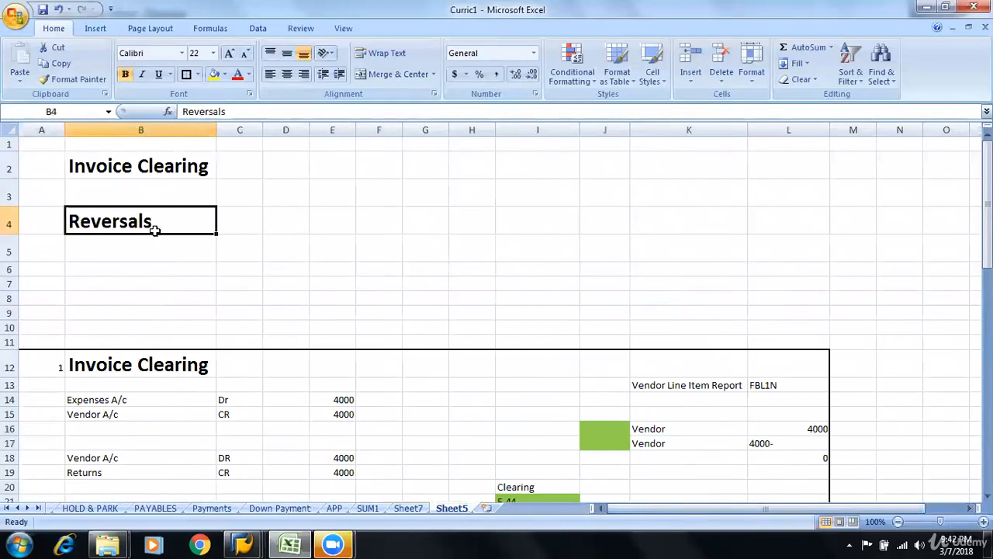
scroll(156, 232, "down", 9)
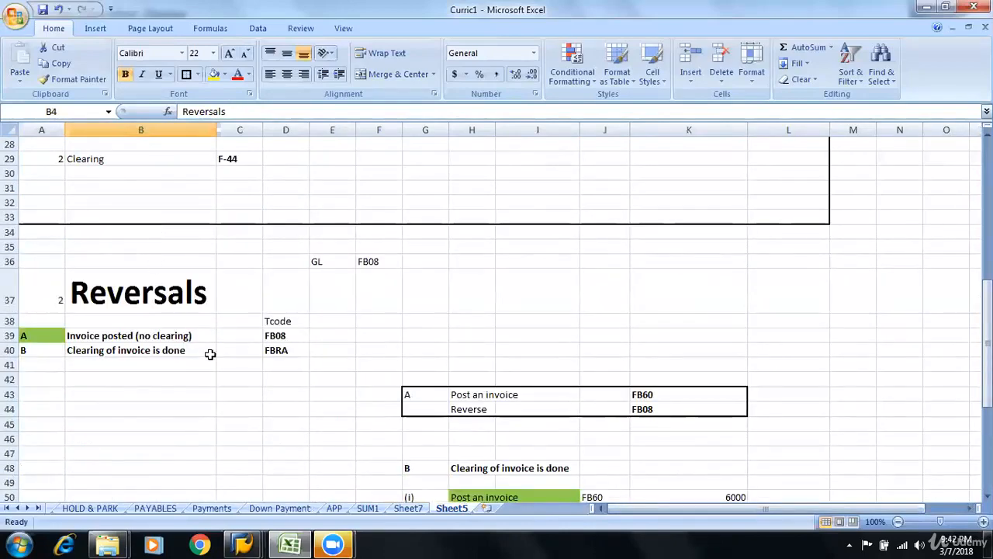
scroll(206, 357, "down", 4)
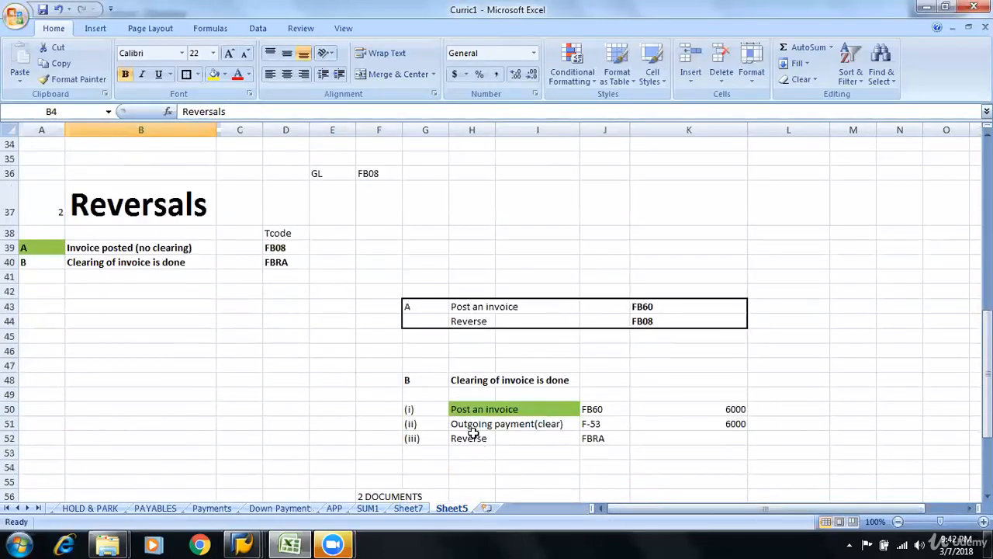
Review the two payment cases under case B on Sheet5, comparing the RESET and RESET & REVERSE notes for wrong-vendor and incorrect payments
scroll(660, 488, "down", 3)
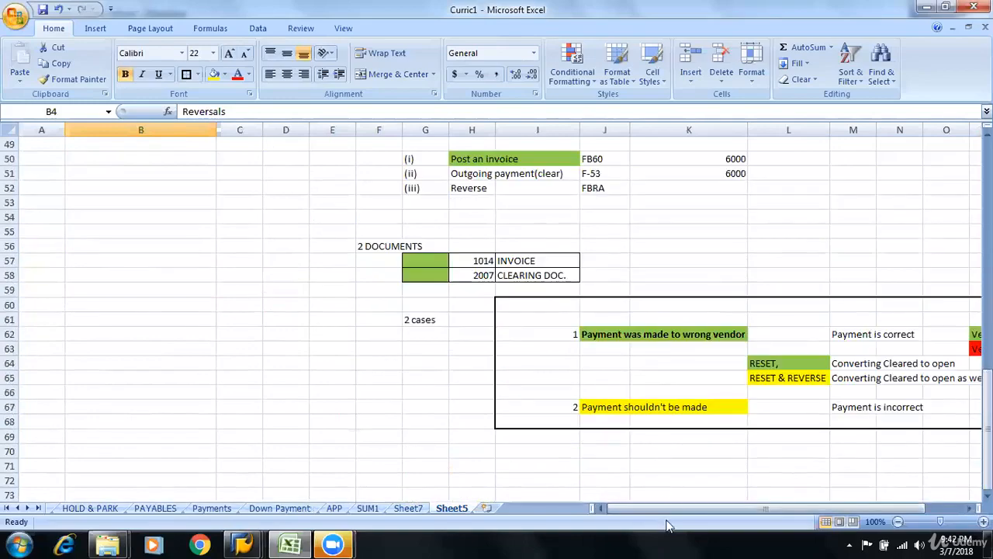
left_click_drag(683, 511, 714, 509)
scroll(714, 505, "up", 1)
scroll(714, 504, "down", 2)
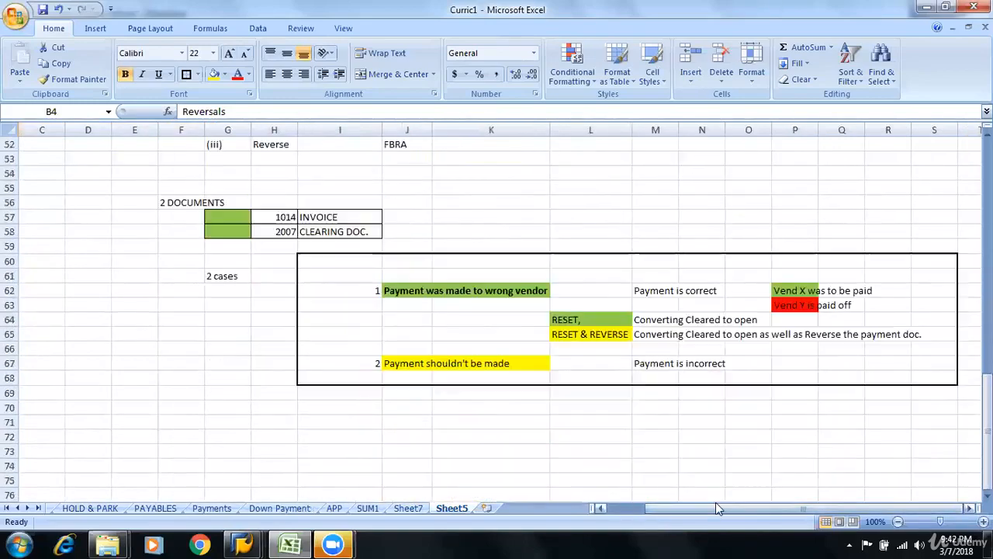
scroll(714, 502, "up", 3)
scroll(714, 502, "down", 3)
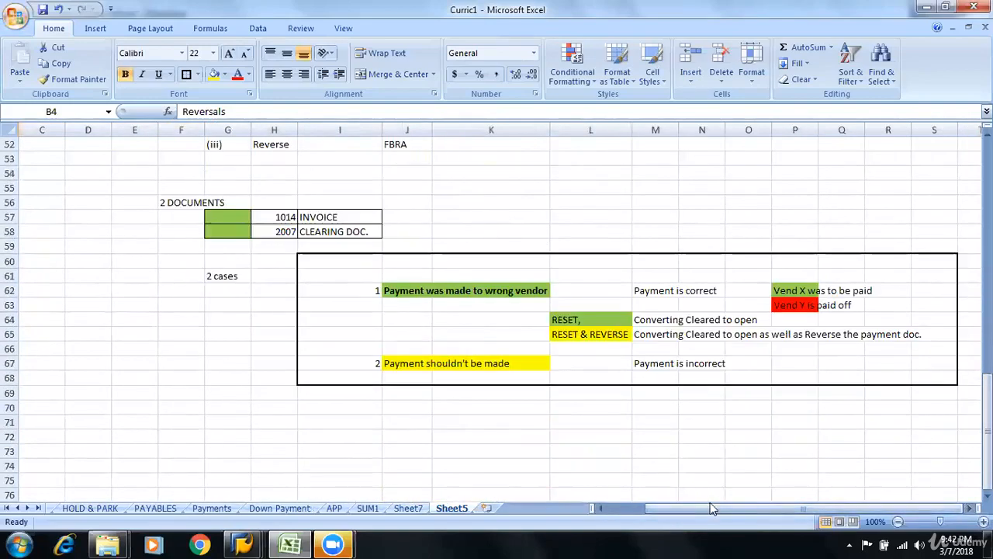
mouse_move(714, 509)
left_mouse_down()
mouse_move(648, 512)
mouse_move(712, 514)
left_mouse_up()
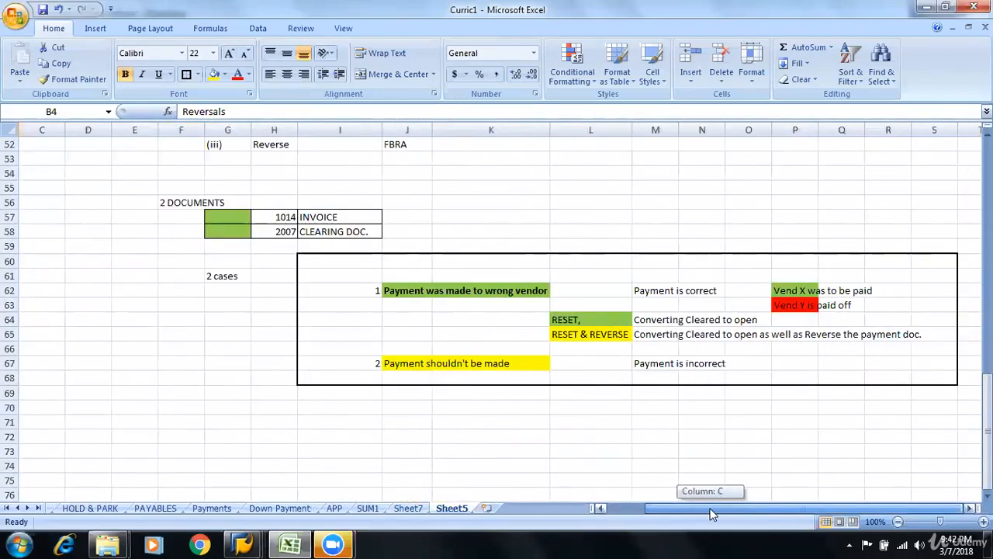
left_click_drag(705, 512, 666, 510)
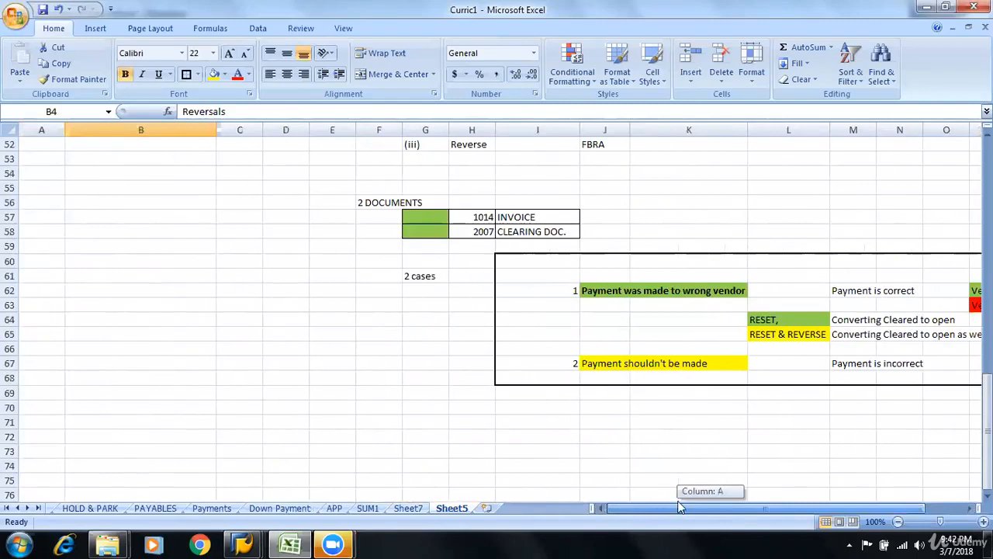
left_click_drag(679, 506, 650, 504)
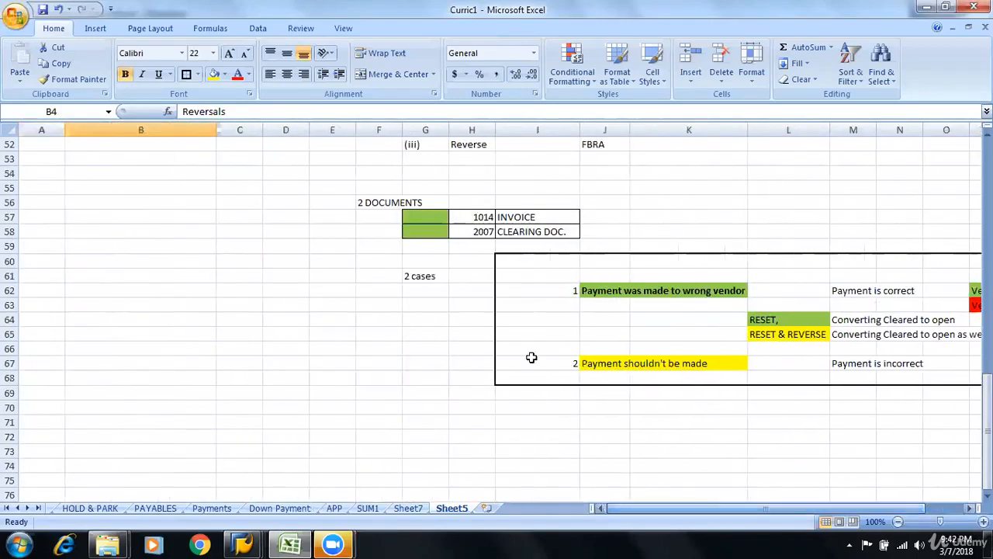